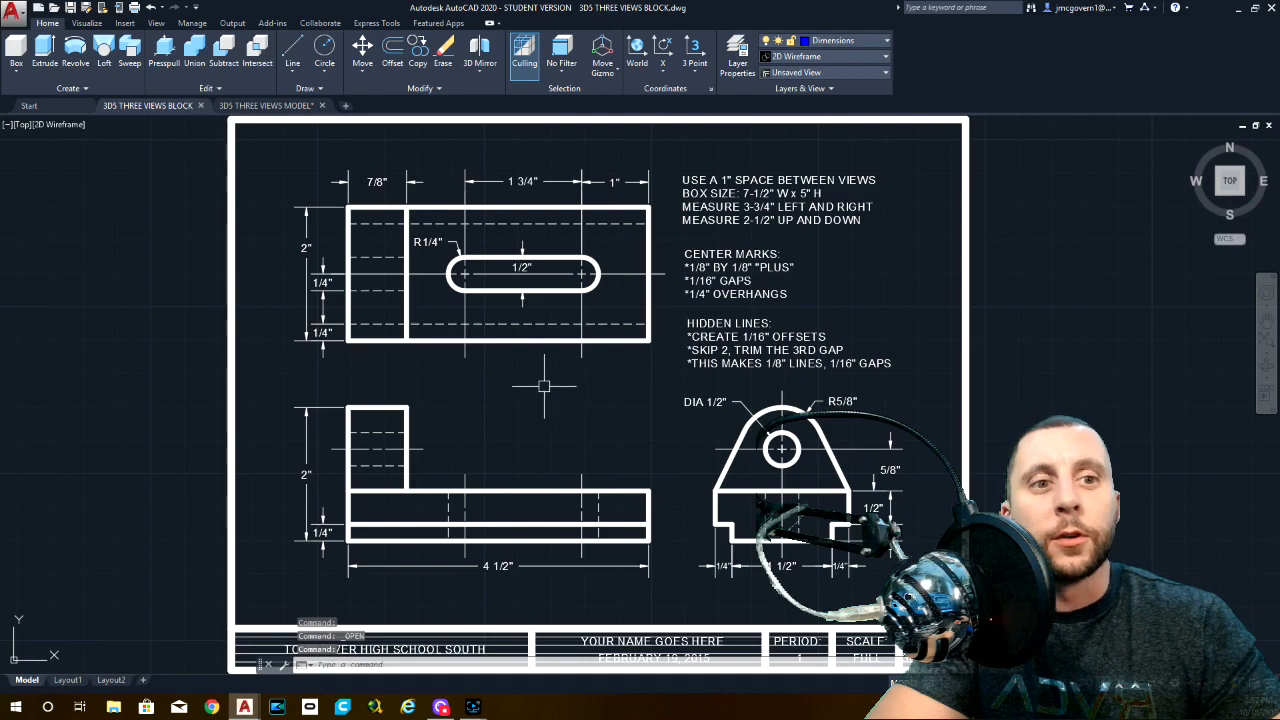
Examine the dimensions of the front and side views in the 3D5 THREE VIEWS BLOCK drawing.
{"action": "middle_click_drag", "start_coordinate": [655, 563], "coordinate": [465, 580]}
{"action": "middle_click_drag", "start_coordinate": [486, 452], "coordinate": [520, 485]}
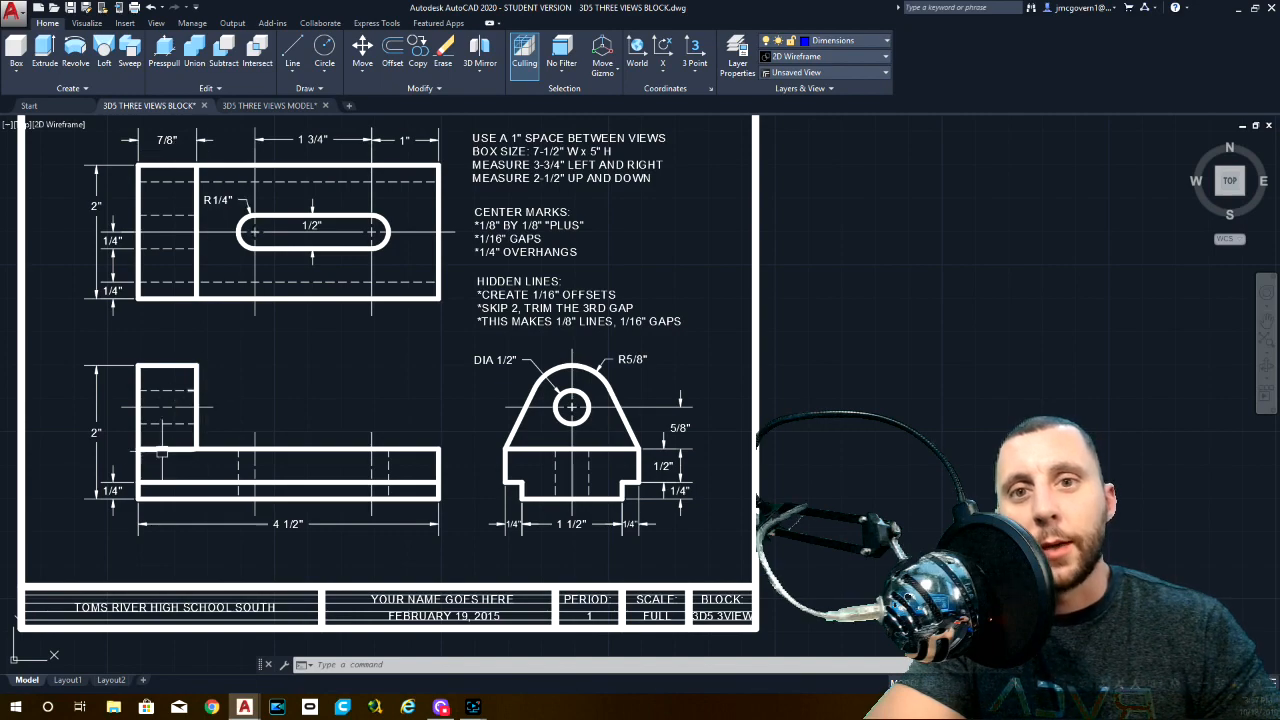
{"action": "middle_click_drag", "start_coordinate": [278, 523], "coordinate": [326, 386]}
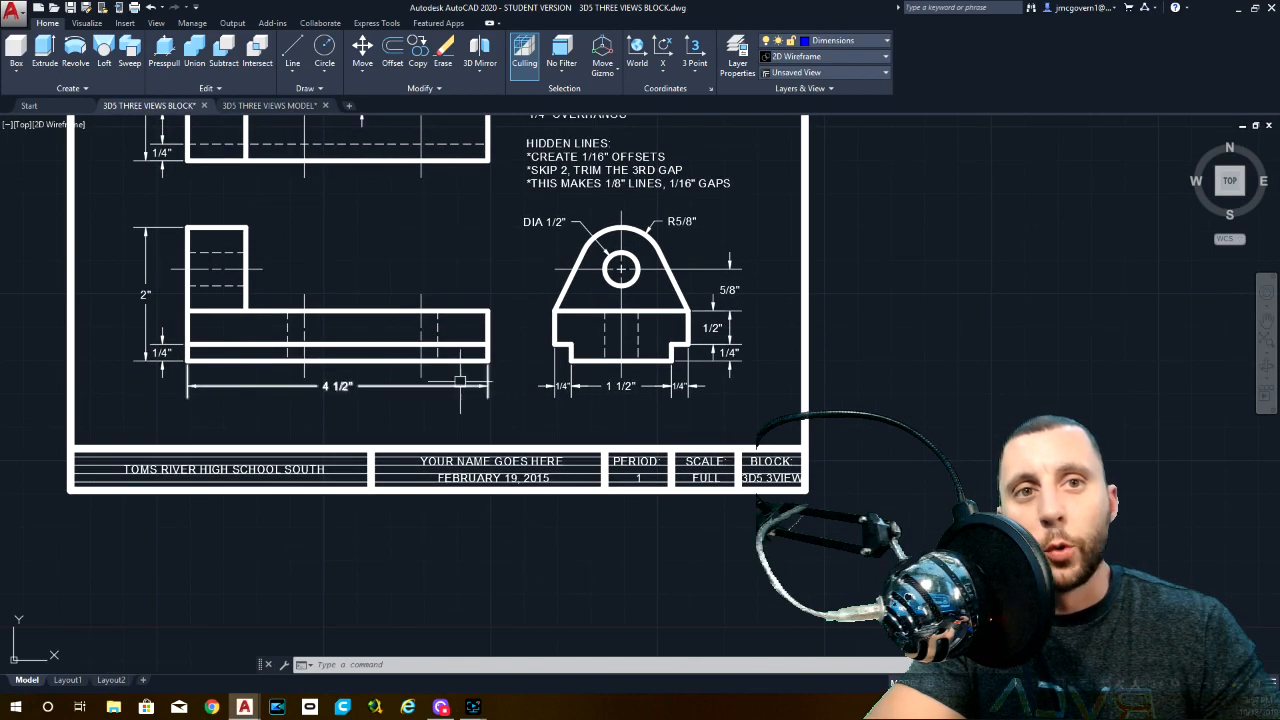
{"action": "middle_click_drag", "start_coordinate": [489, 385], "coordinate": [323, 473]}
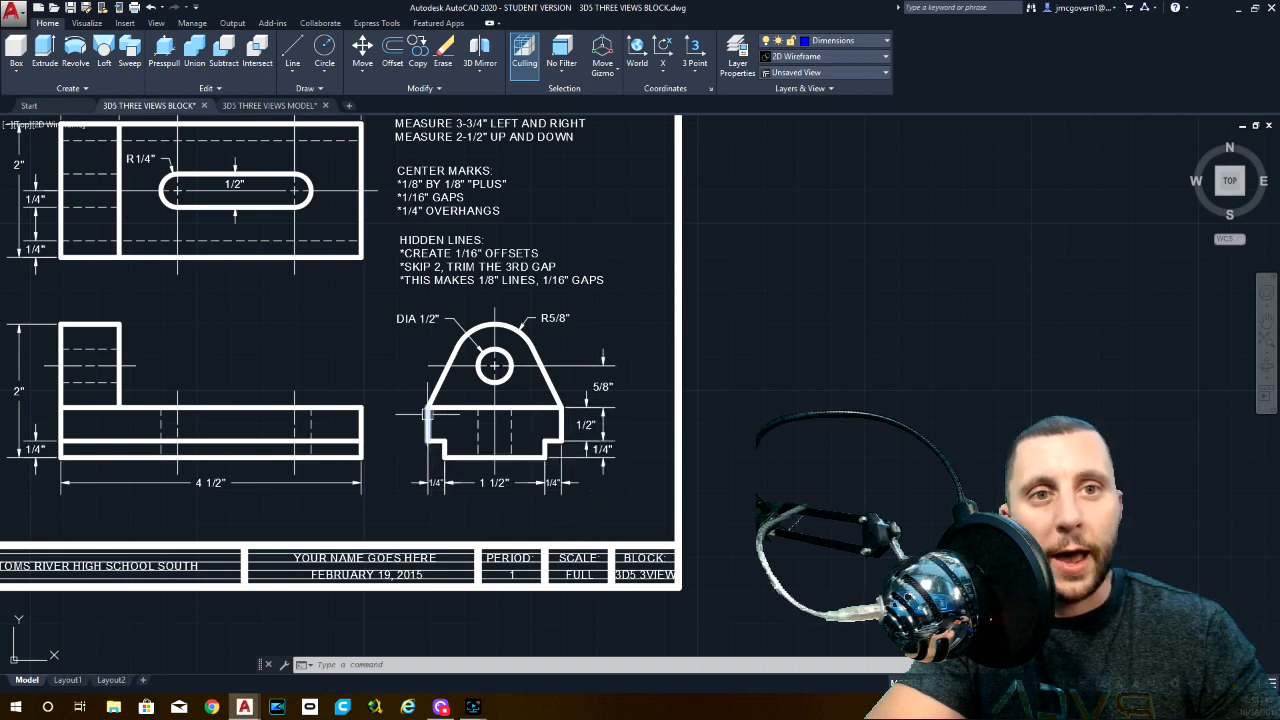
Switch to the 3D5 THREE VIEWS MODEL drawing and erase the existing solid together with its text label.
{"action": "left_click", "coordinate": [258, 105]}
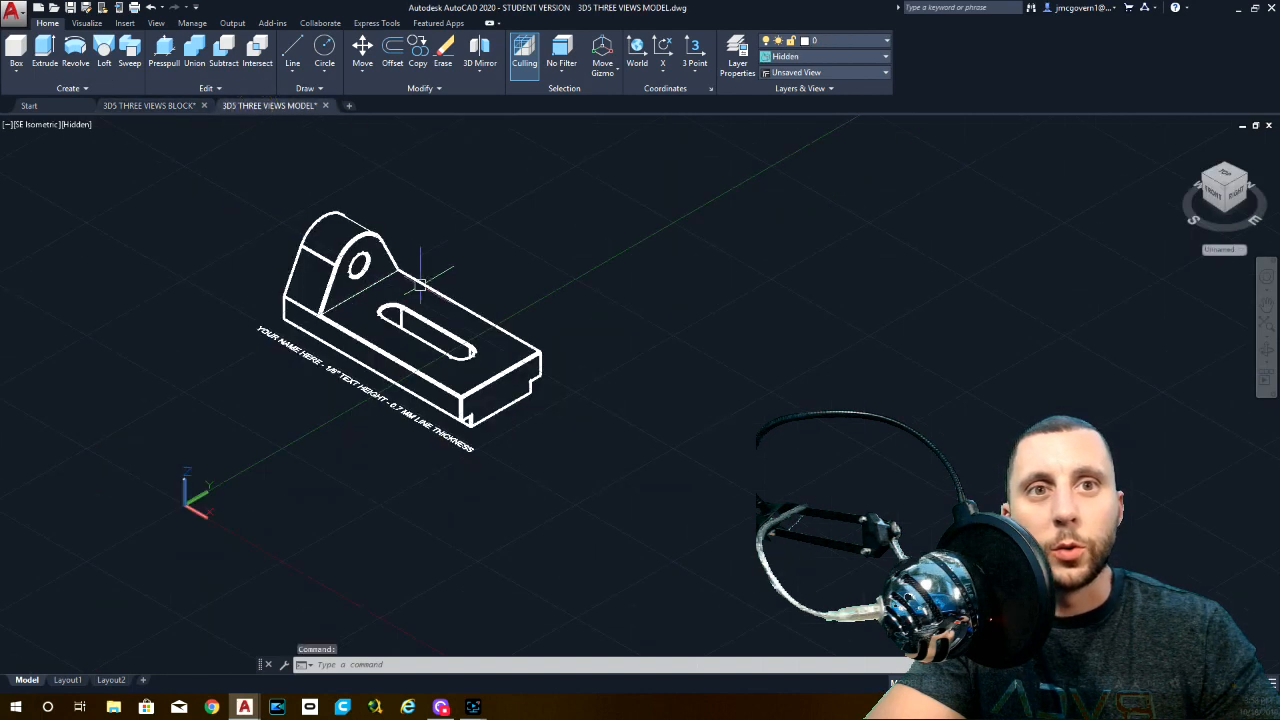
{"action": "left_click", "coordinate": [483, 261]}
{"action": "left_click", "coordinate": [306, 403]}
{"action": "key", "text": "Delete"}
Set the model drawing's viewport to the Right view with the 2D Wireframe visual style.
{"action": "left_click", "coordinate": [36, 124]}
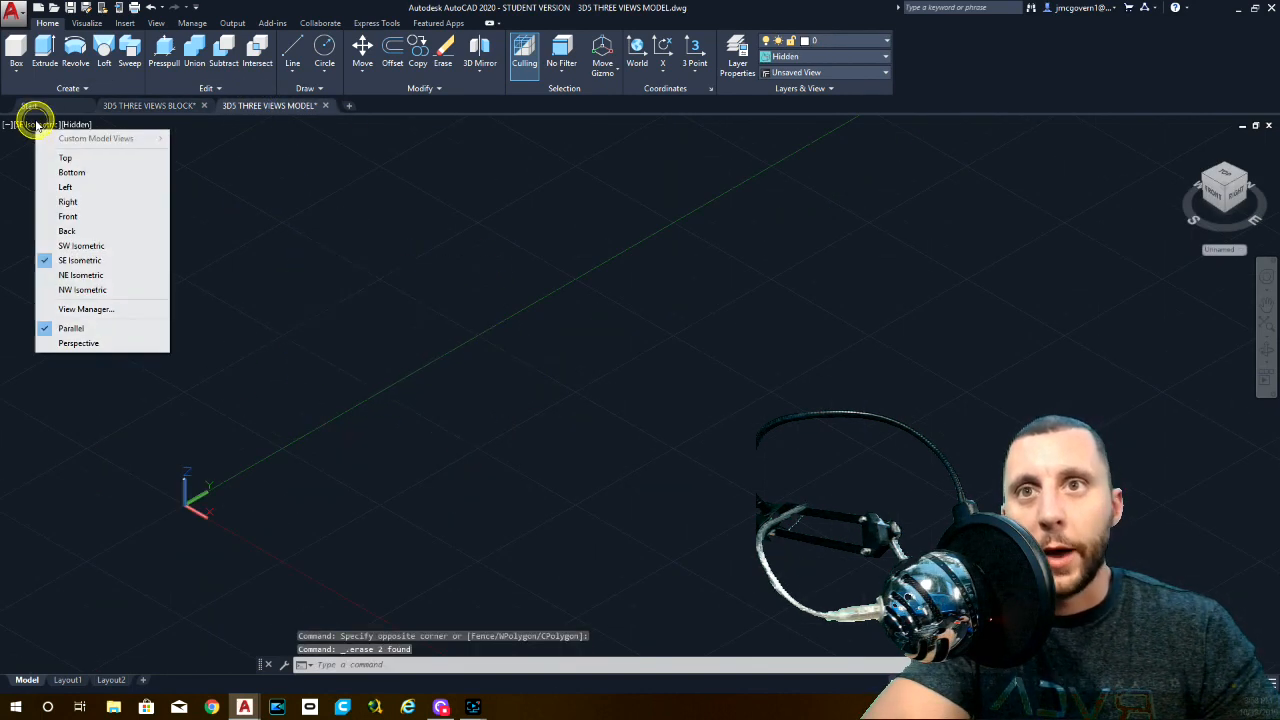
{"action": "left_click", "coordinate": [75, 204]}
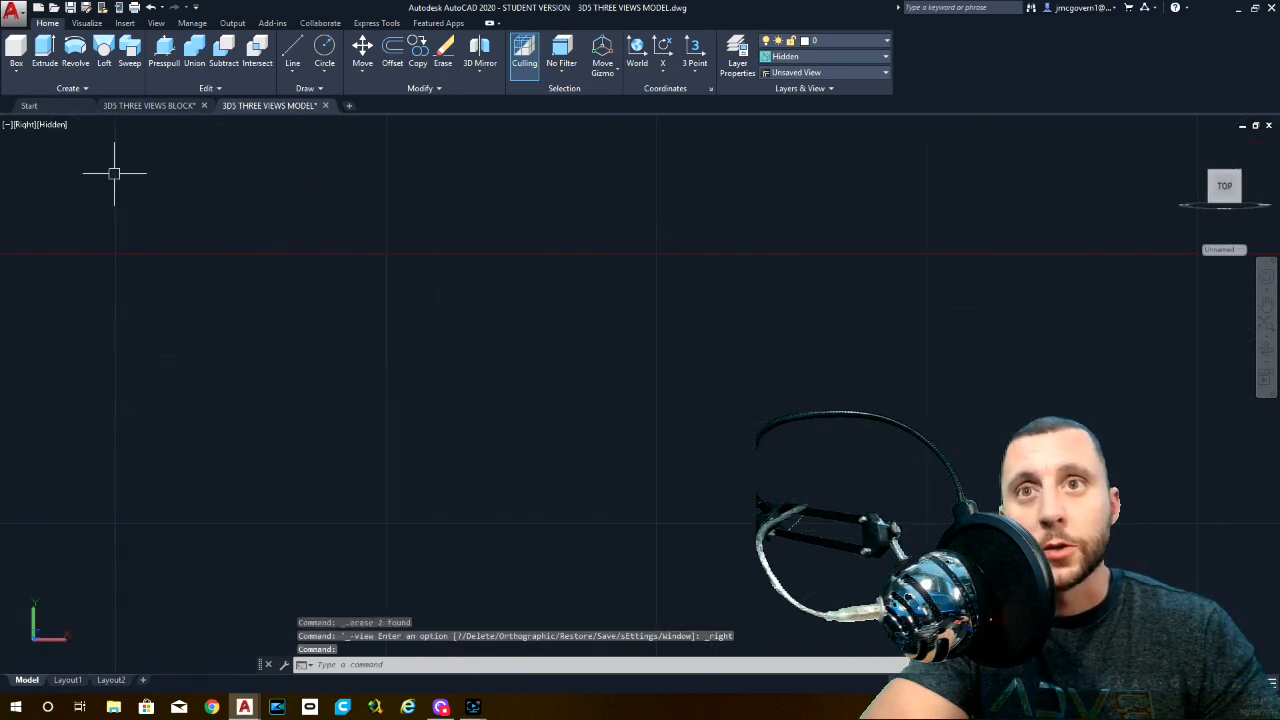
{"action": "left_click", "coordinate": [60, 125]}
{"action": "left_click", "coordinate": [94, 156]}
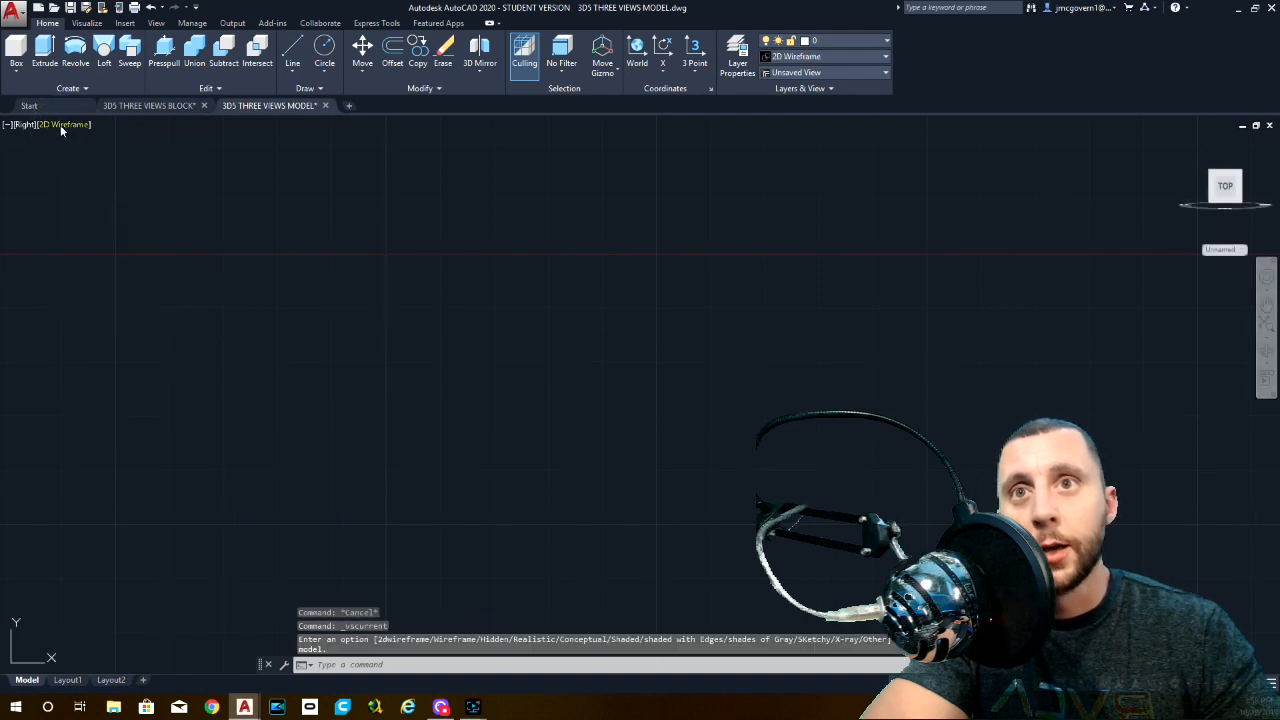
Start the base profile with connected lines going 1/2" down, 1/4" left and 1/4" down.
{"action": "left_click", "coordinate": [292, 50]}
{"action": "left_click", "coordinate": [392, 268]}
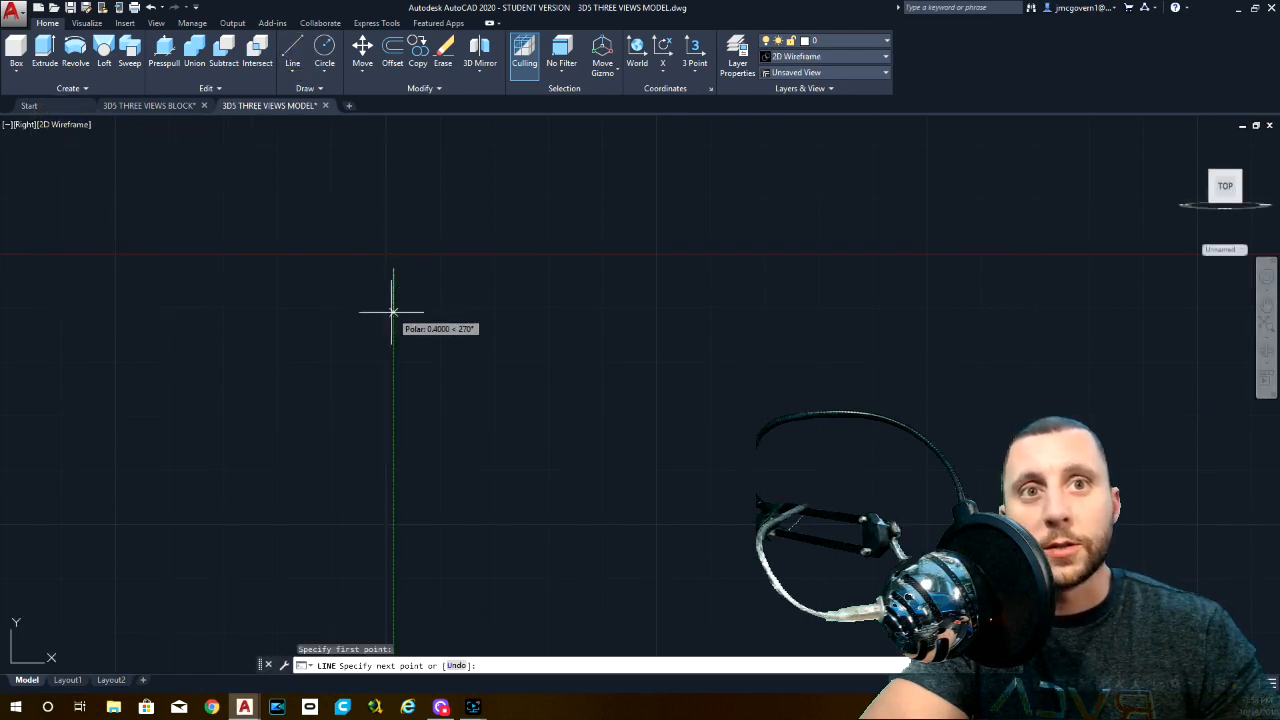
{"action": "type", "text": "1/2"}
{"action": "key", "text": "Return"}
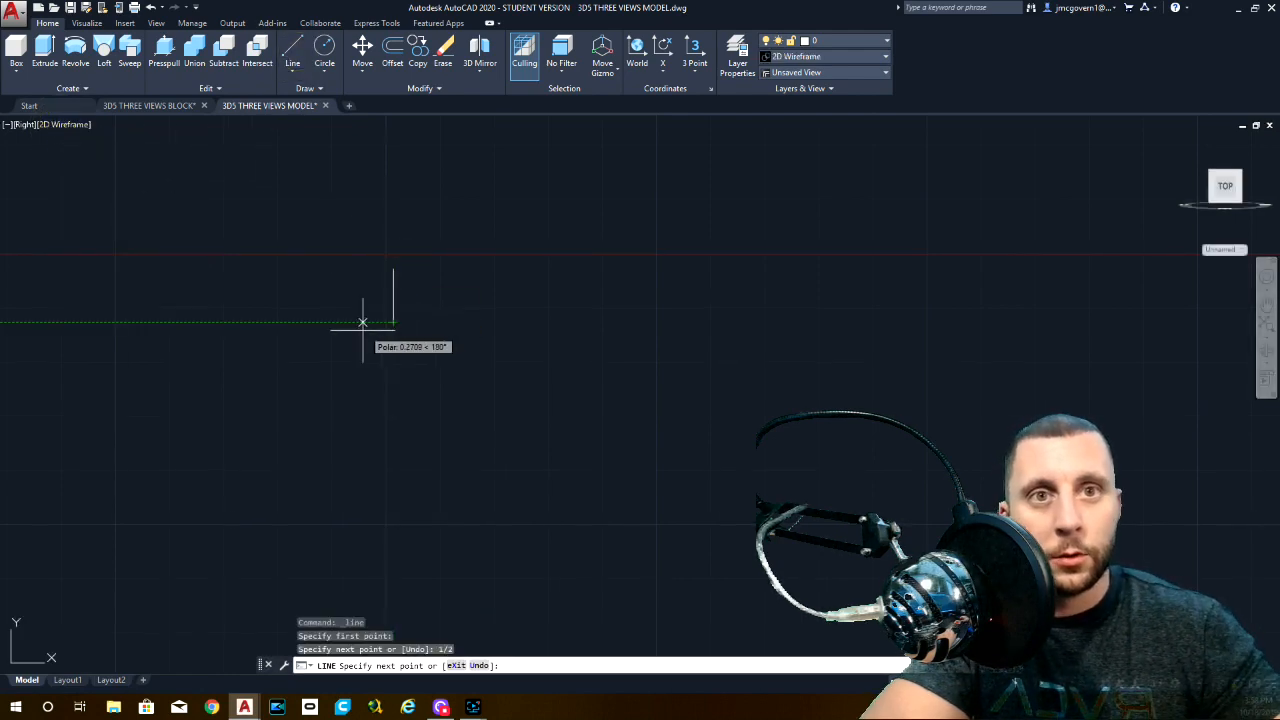
{"action": "type", "text": "1/4"}
{"action": "key", "text": "Return"}
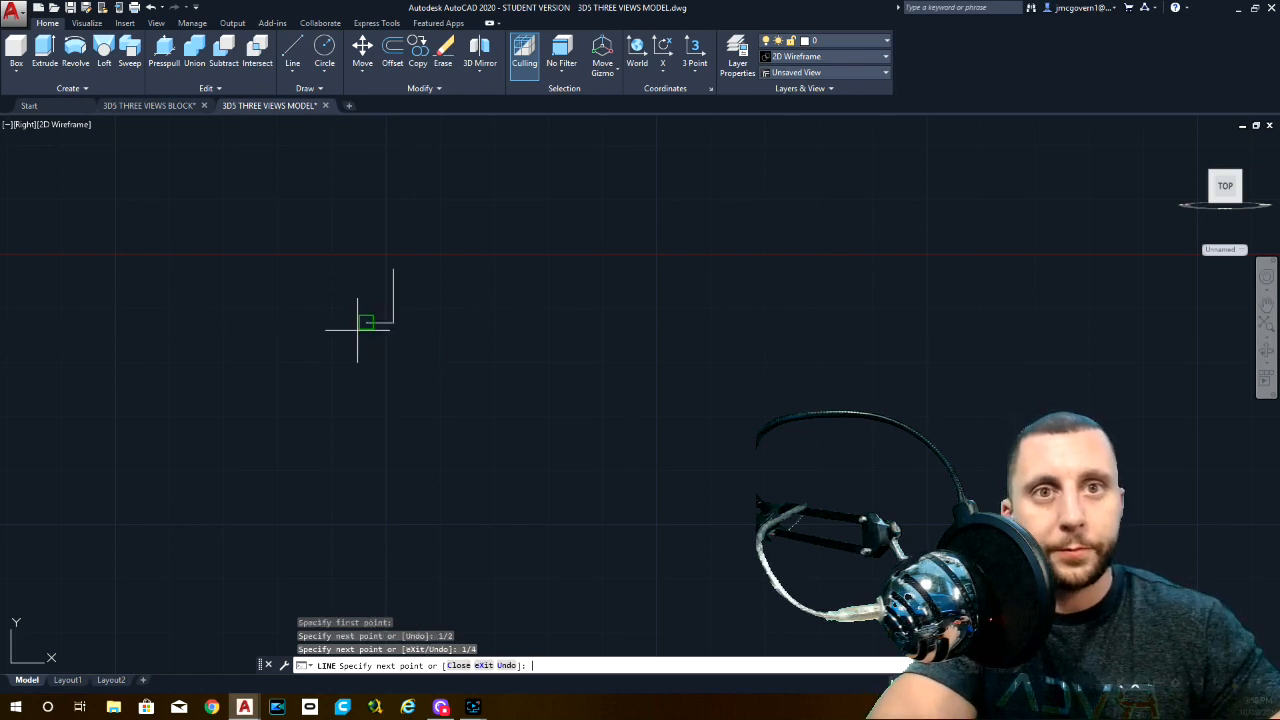
{"action": "type", "text": "1/4"}
{"action": "key", "text": "Return"}
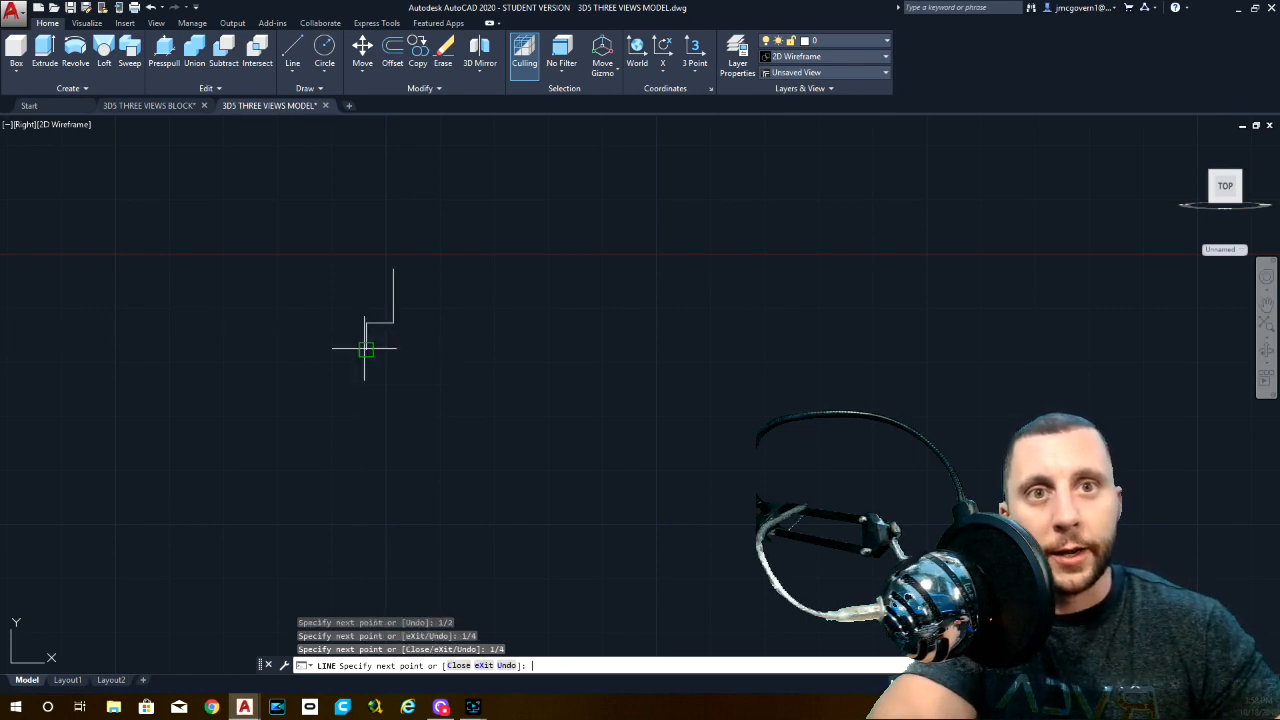
Continue the base profile with lines going 1.5" left, 1/4" up and 1/4" left.
{"action": "type", "text": "1.5"}
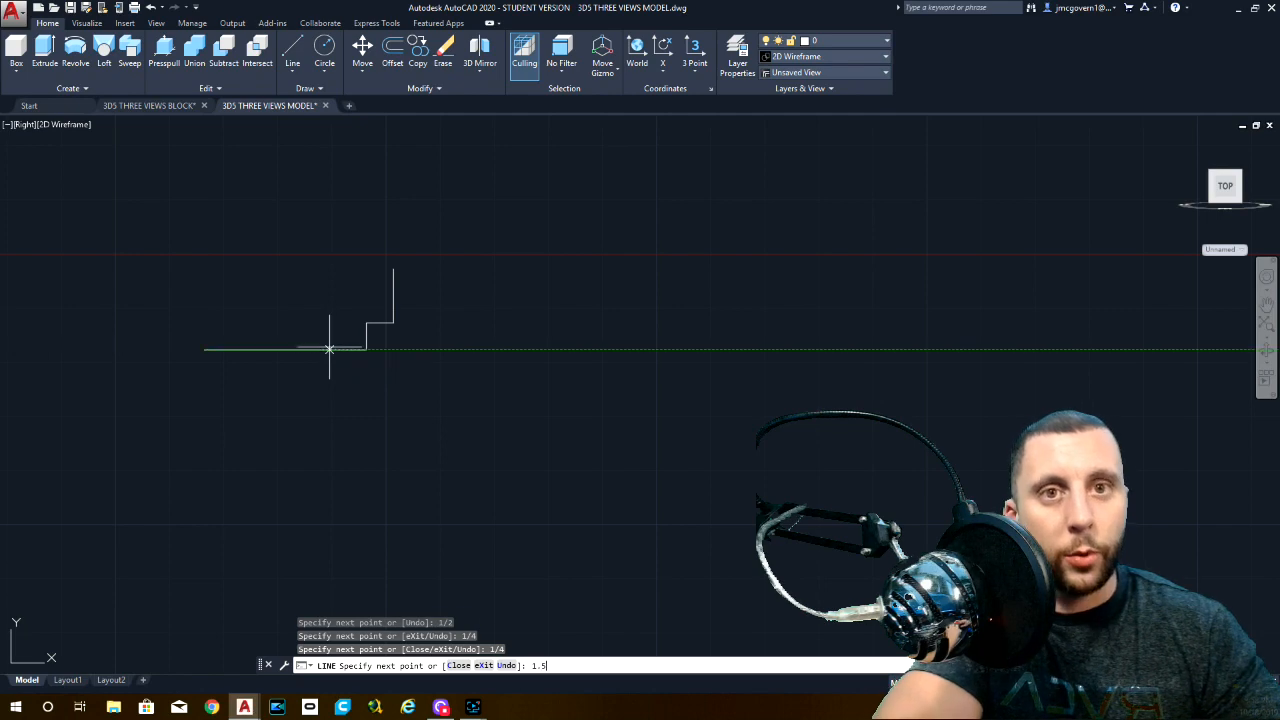
{"action": "key", "text": "Return"}
{"action": "type", "text": "1/4"}
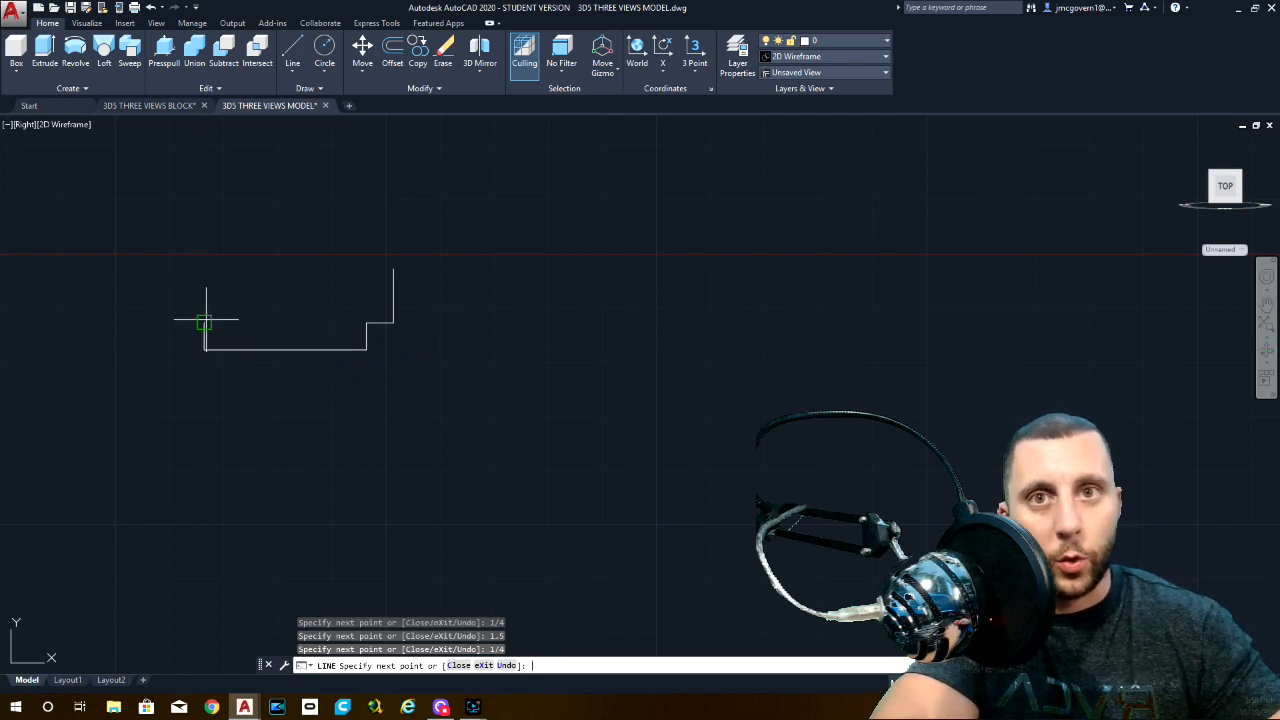
{"action": "key", "text": "Return"}
{"action": "scroll", "coordinate": [207, 320], "scroll_direction": "up", "scroll_amount": 4}
{"action": "type", "text": "1/4"}
{"action": "key", "text": "Return"}
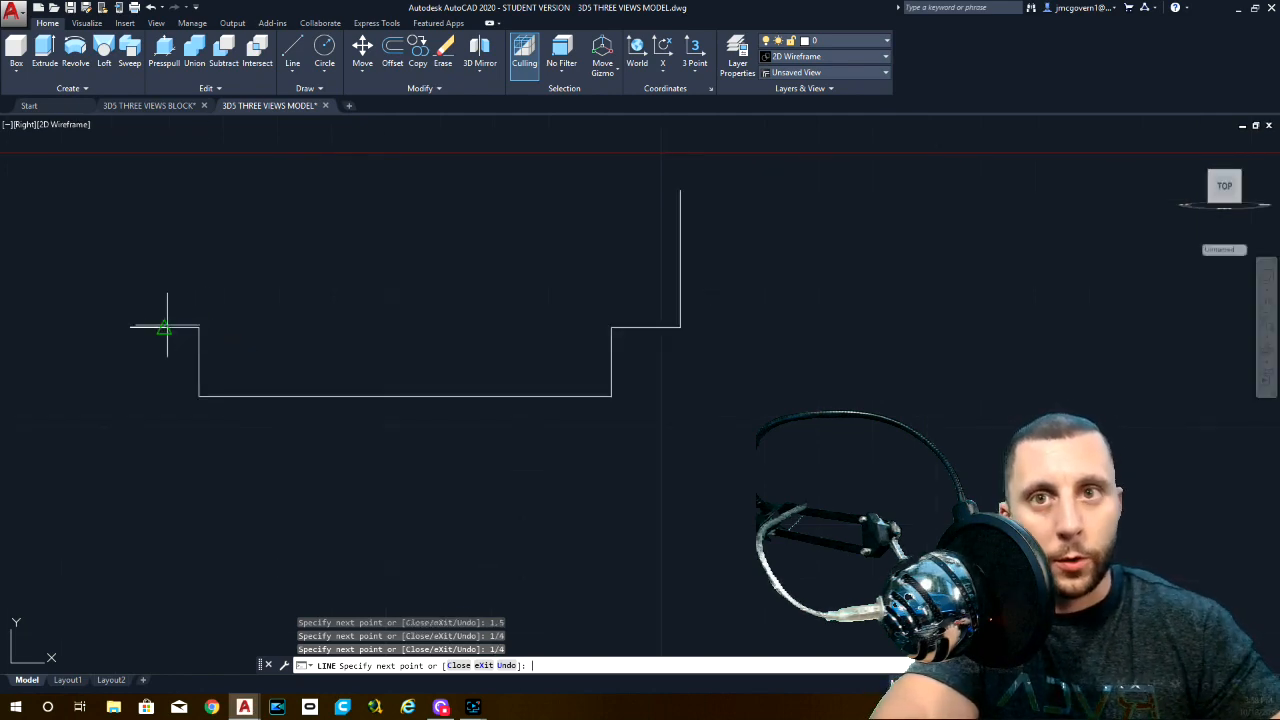
Draw the left edge of the base profile 1/2" up and close the outline at its starting point.
{"action": "type", "text": "1/"}
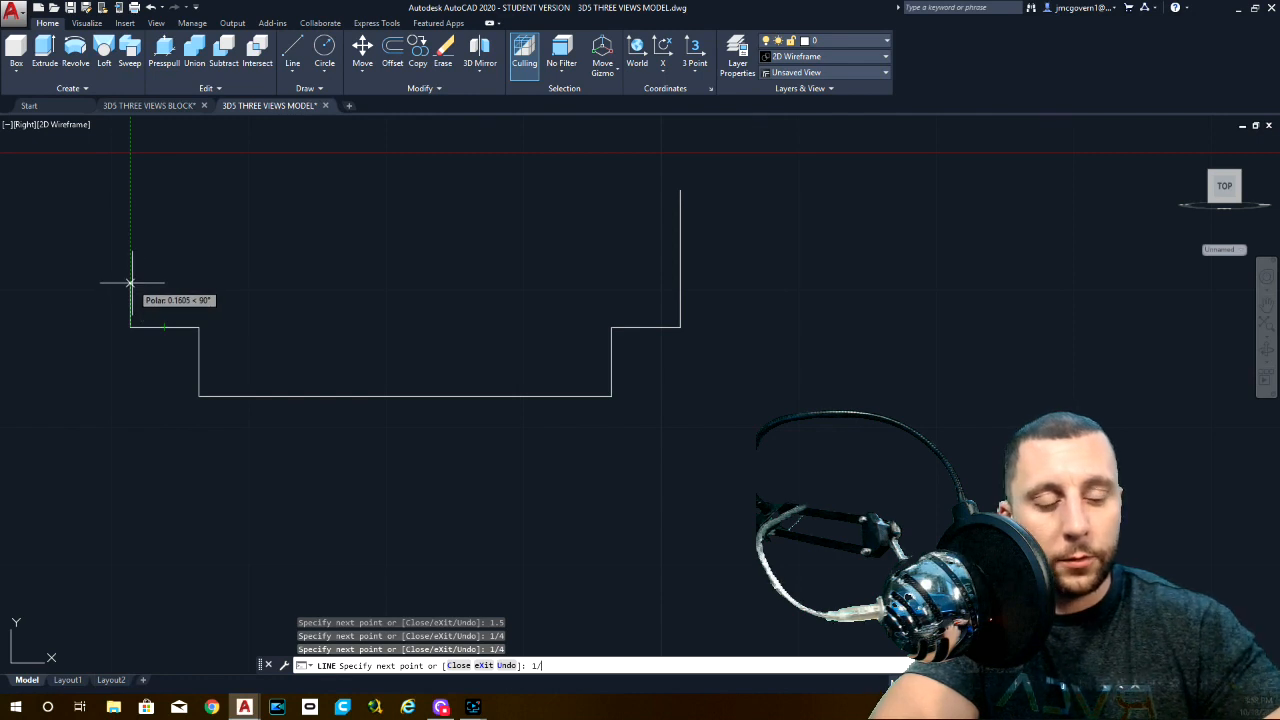
{"action": "type", "text": "2"}
{"action": "left_click", "coordinate": [680, 191]}
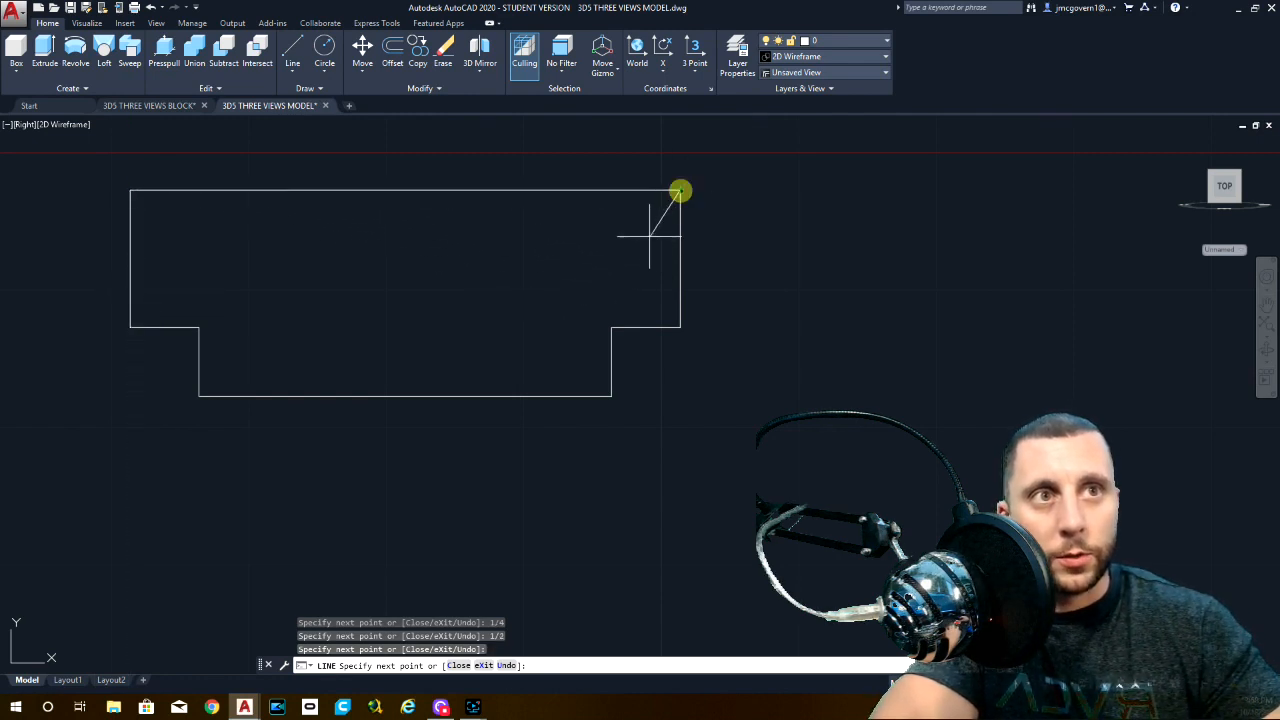
{"action": "scroll", "coordinate": [646, 274], "scroll_direction": "down", "scroll_amount": 5}
{"action": "key", "text": "Escape"}
{"action": "scroll", "coordinate": [583, 303], "scroll_direction": "up", "scroll_amount": 3}
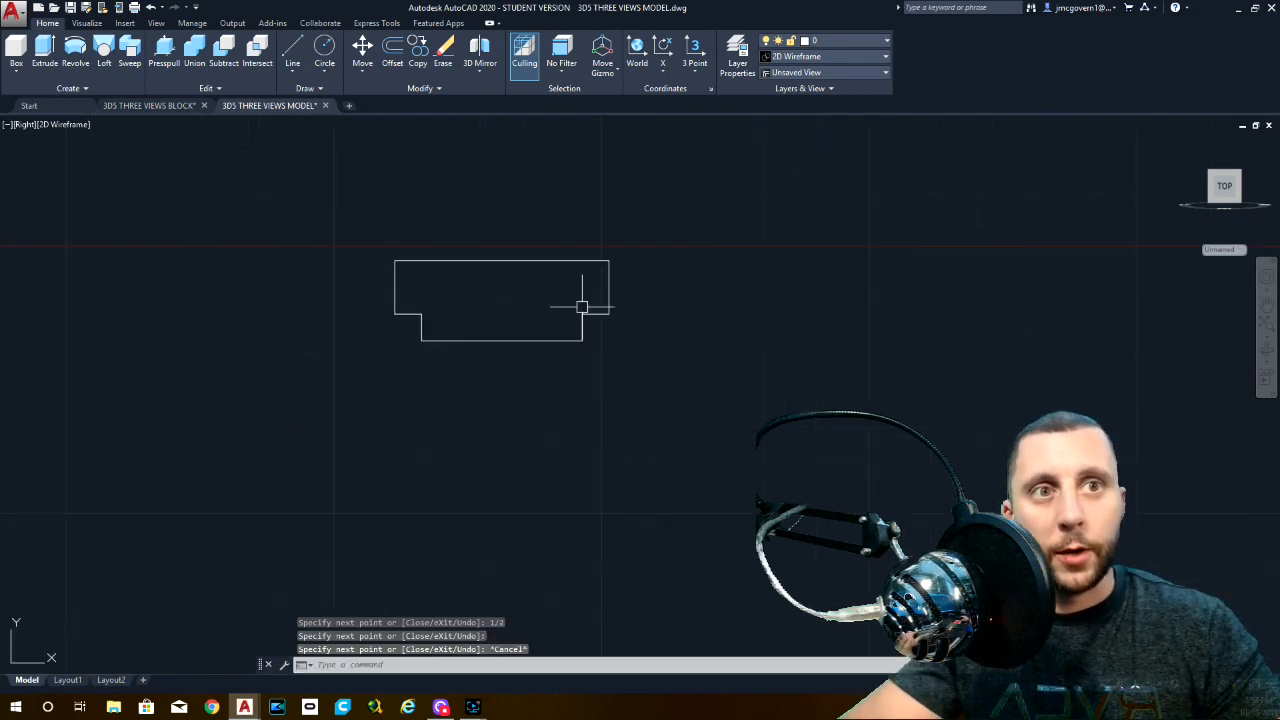
Offset the top edge of the base profile 5/8" upward.
{"action": "middle_click_drag", "start_coordinate": [471, 293], "coordinate": [460, 331]}
{"action": "scroll", "coordinate": [460, 331], "scroll_direction": "down", "scroll_amount": 2}
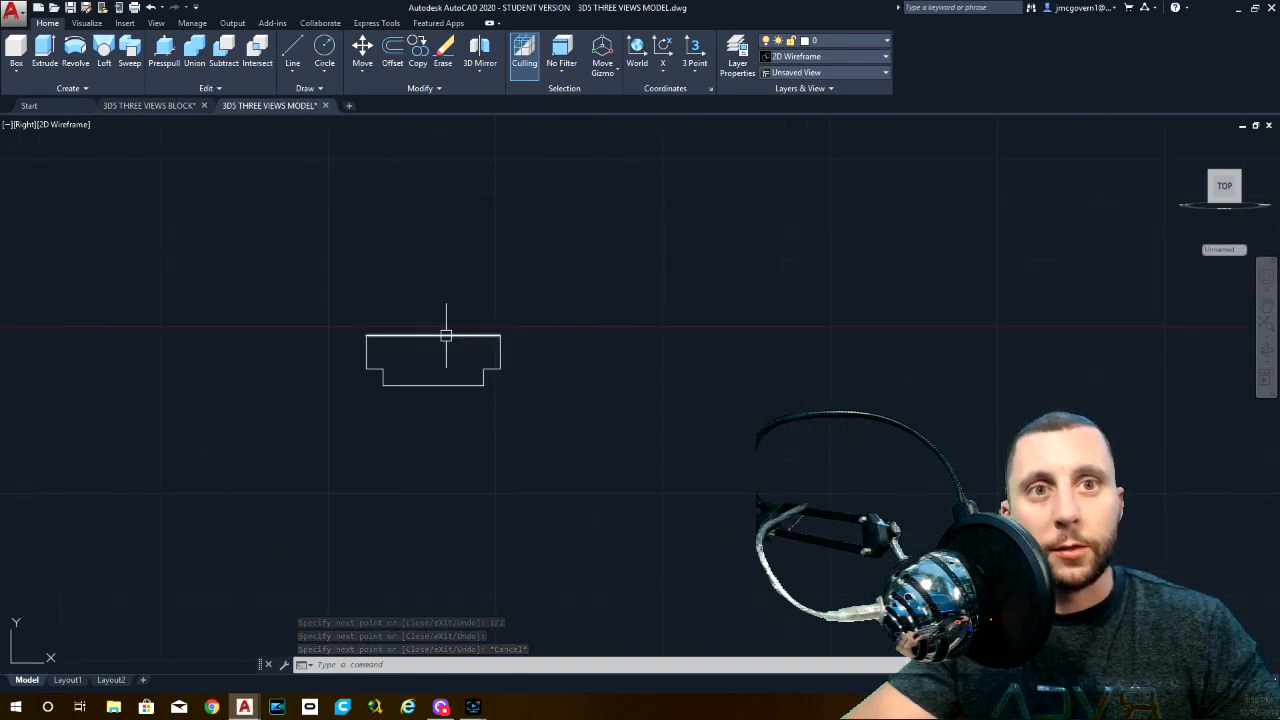
{"action": "left_click", "coordinate": [393, 52]}
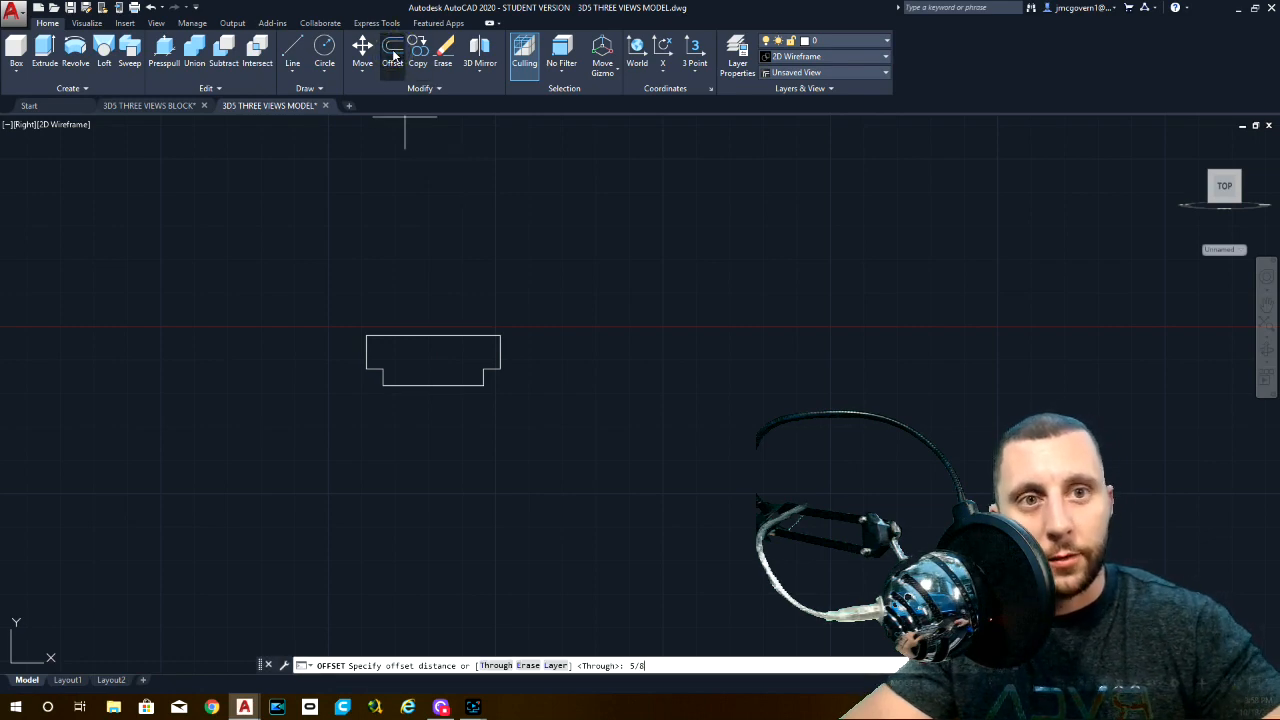
{"action": "type", "text": "5/8"}
{"action": "key", "text": "Return"}
{"action": "left_click", "coordinate": [444, 338]}
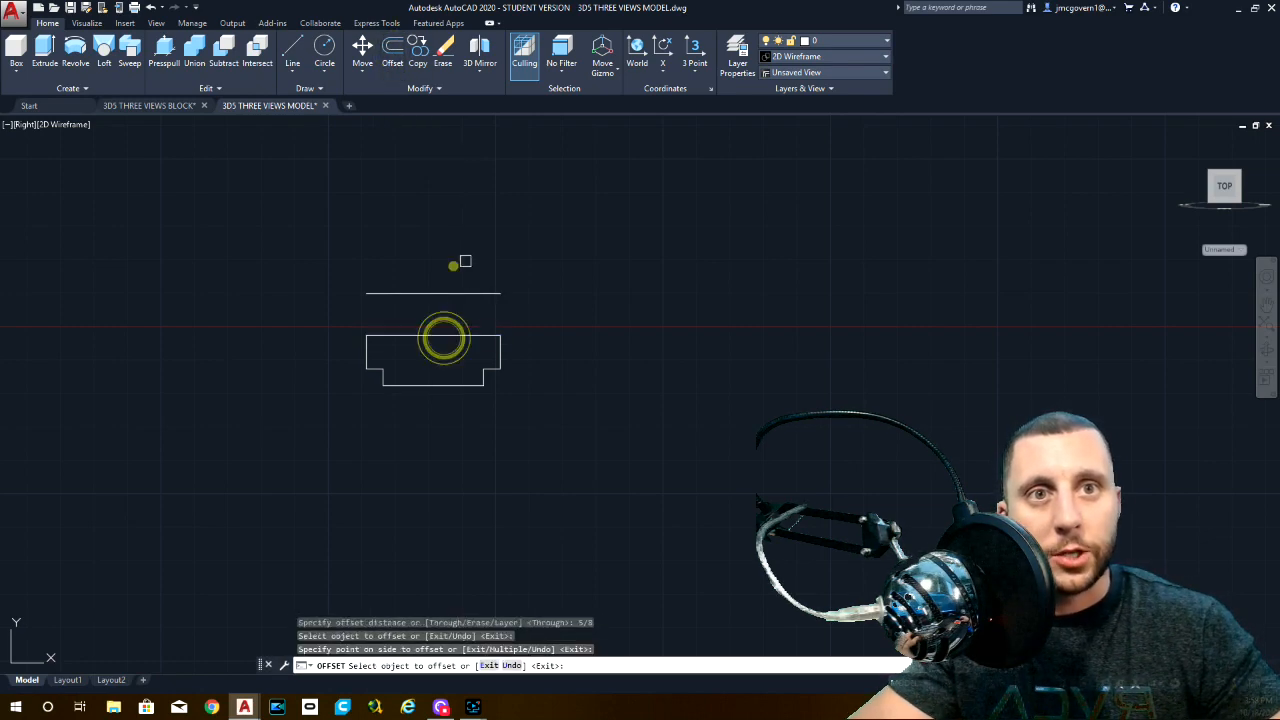
{"action": "left_click", "coordinate": [460, 263]}
Check the hole and arc sizes of the side view in the 3D5 THREE VIEWS BLOCK drawing and return to the model drawing.
{"action": "left_click", "coordinate": [166, 105]}
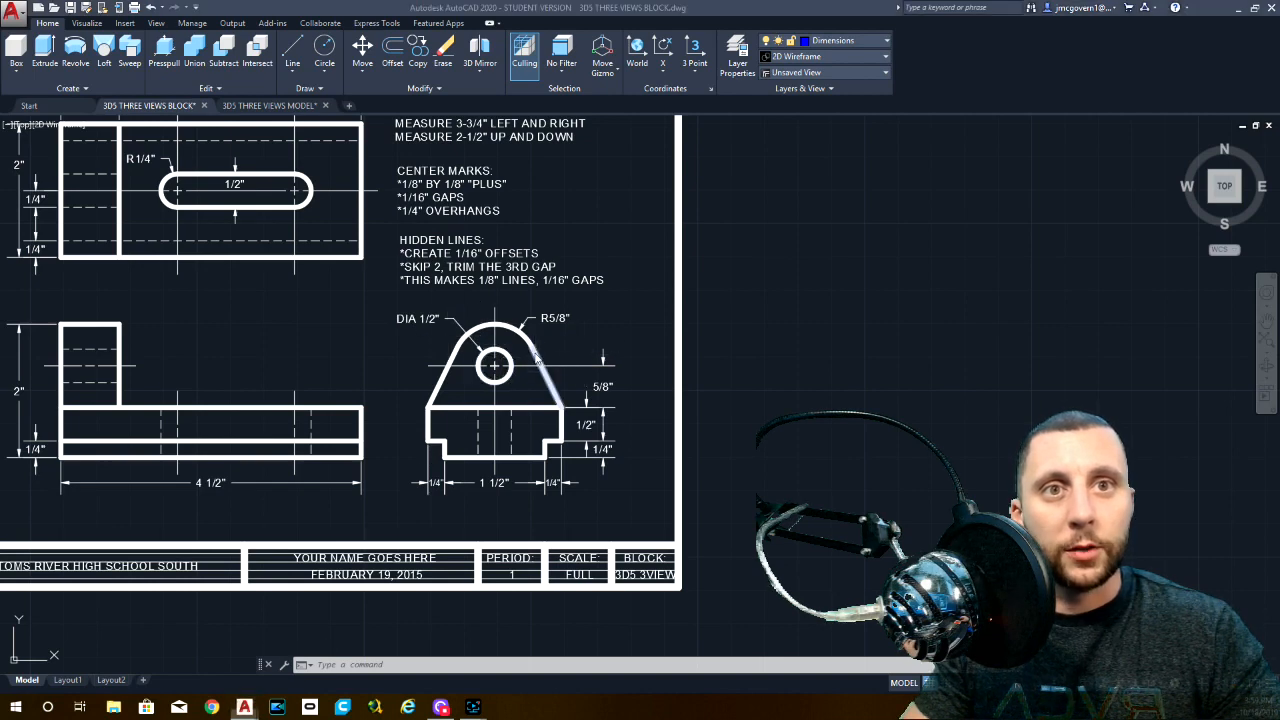
{"action": "left_click", "coordinate": [271, 106]}
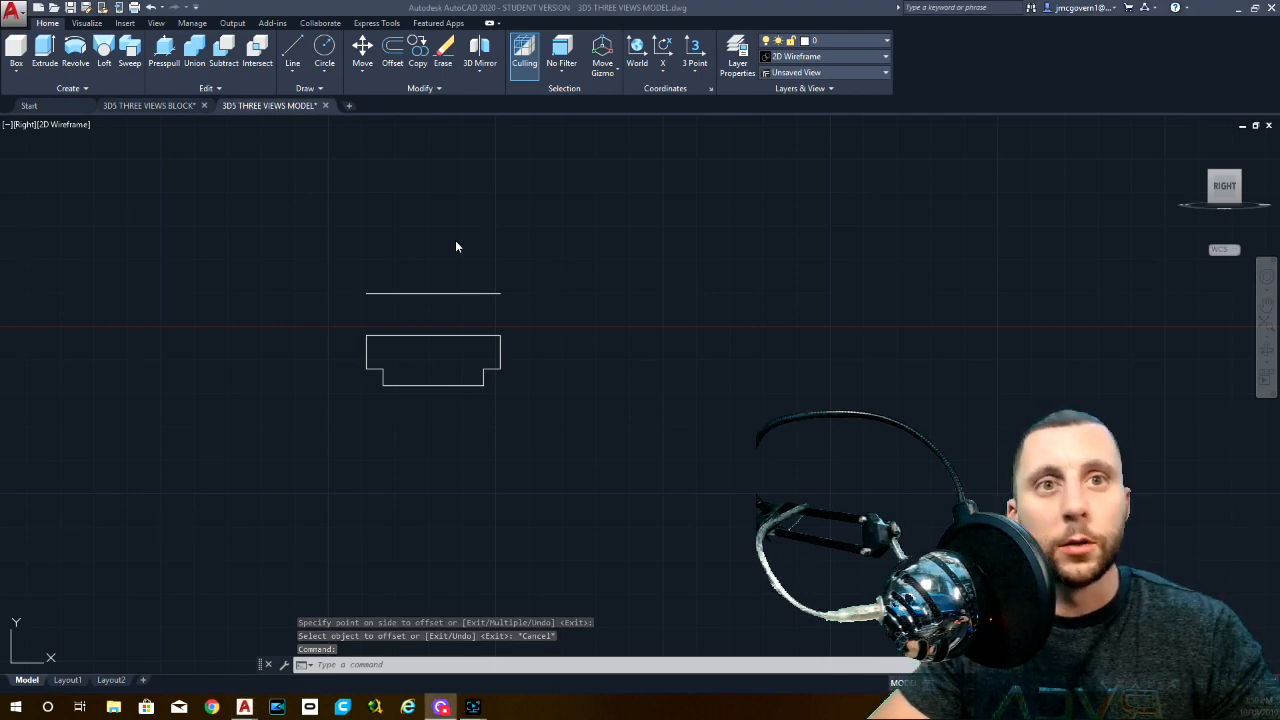
{"action": "left_click", "coordinate": [323, 52]}
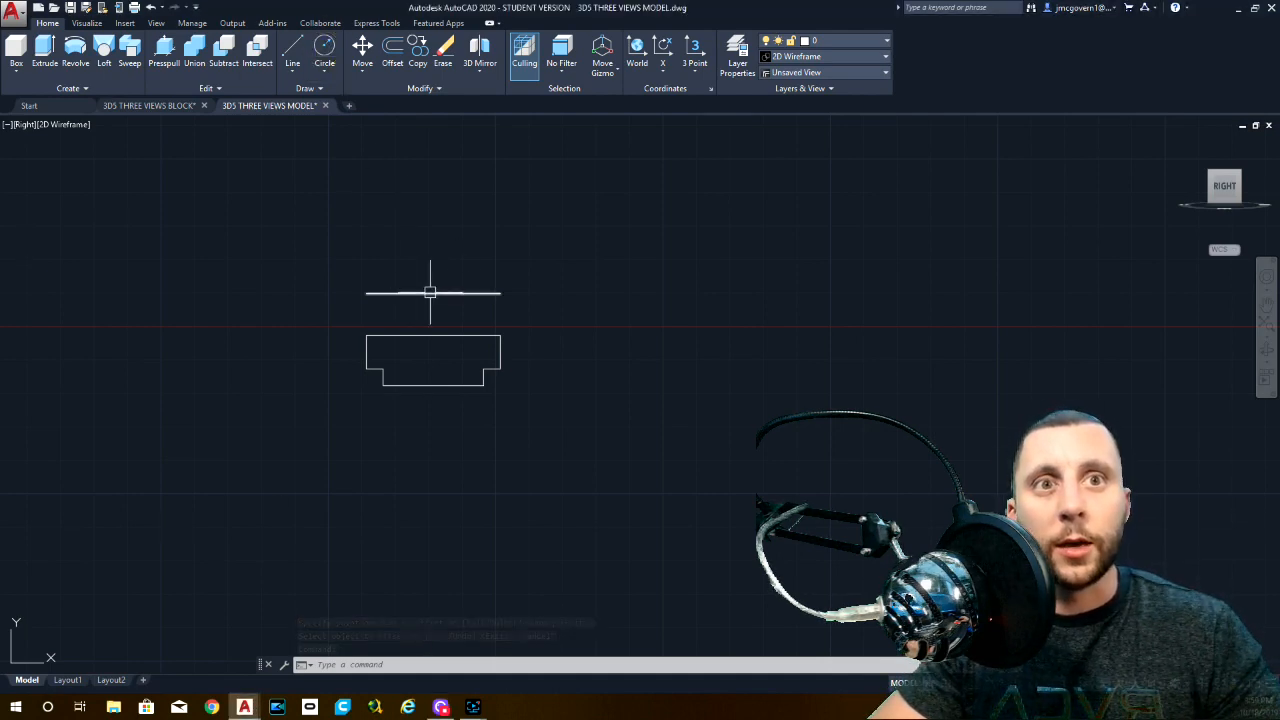
{"action": "left_click", "coordinate": [323, 50]}
{"action": "left_click", "coordinate": [429, 292]}
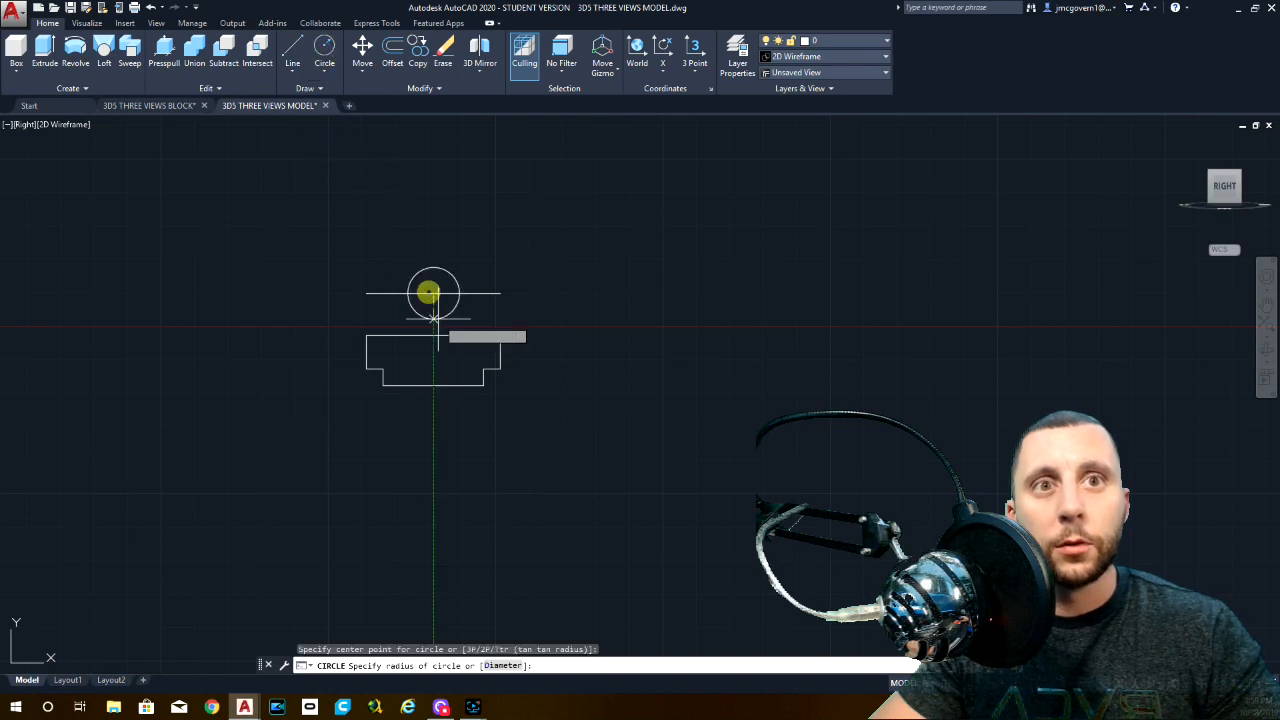
{"action": "key", "text": "Return"}
{"action": "left_click", "coordinate": [437, 322]}
{"action": "key", "text": "Delete"}
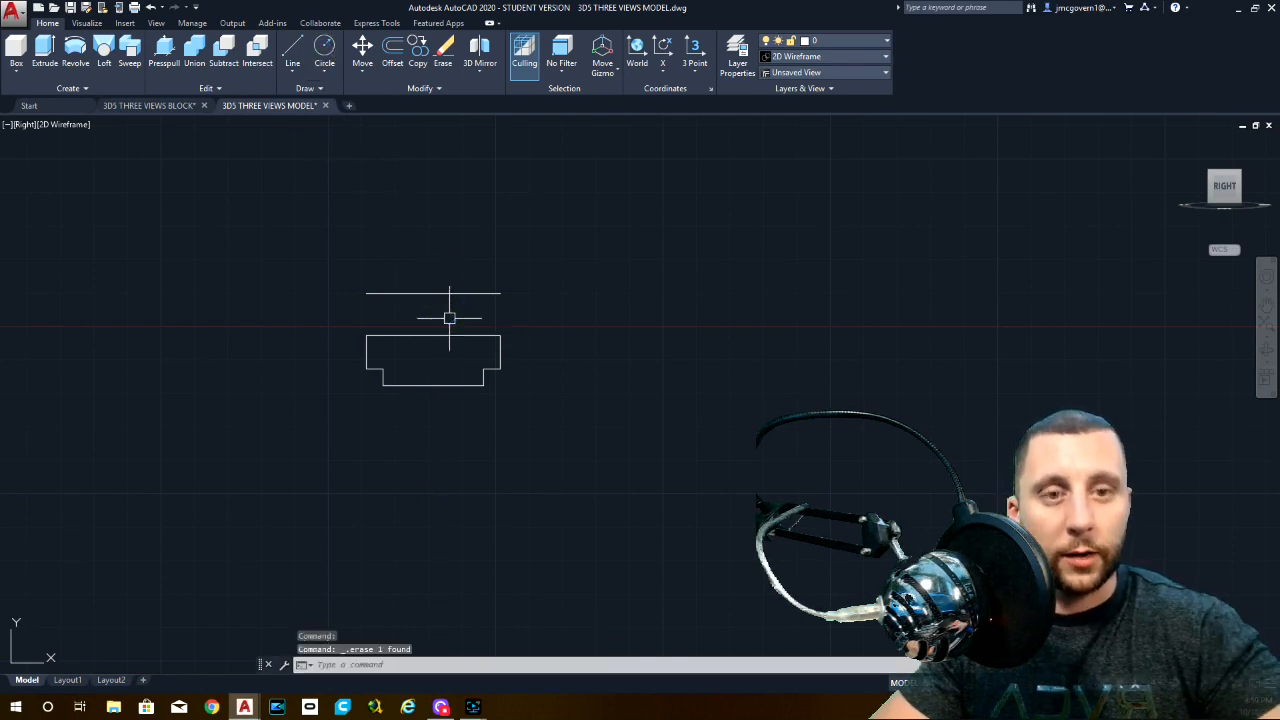
{"action": "left_click", "coordinate": [331, 65]}
{"action": "left_click", "coordinate": [343, 147]}
{"action": "key", "text": "Return"}
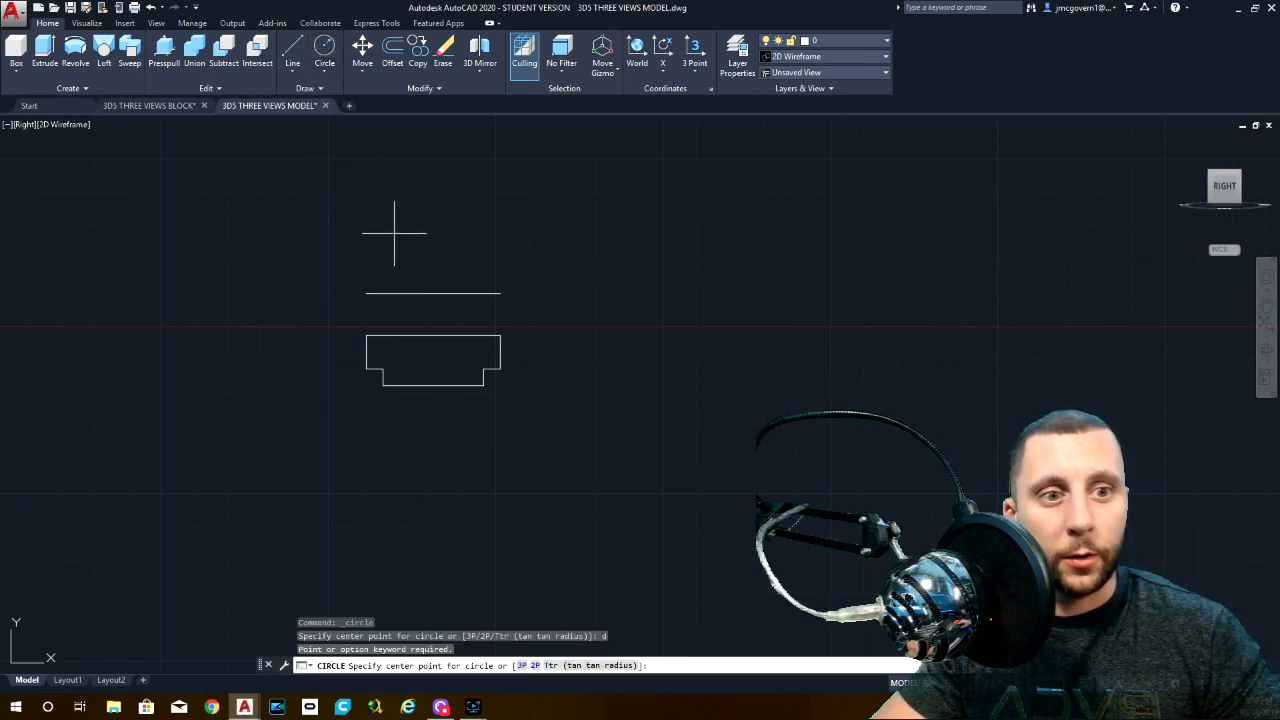
{"action": "left_click", "coordinate": [432, 294]}
{"action": "type", "text": "1/2"}
{"action": "key", "text": "Return"}
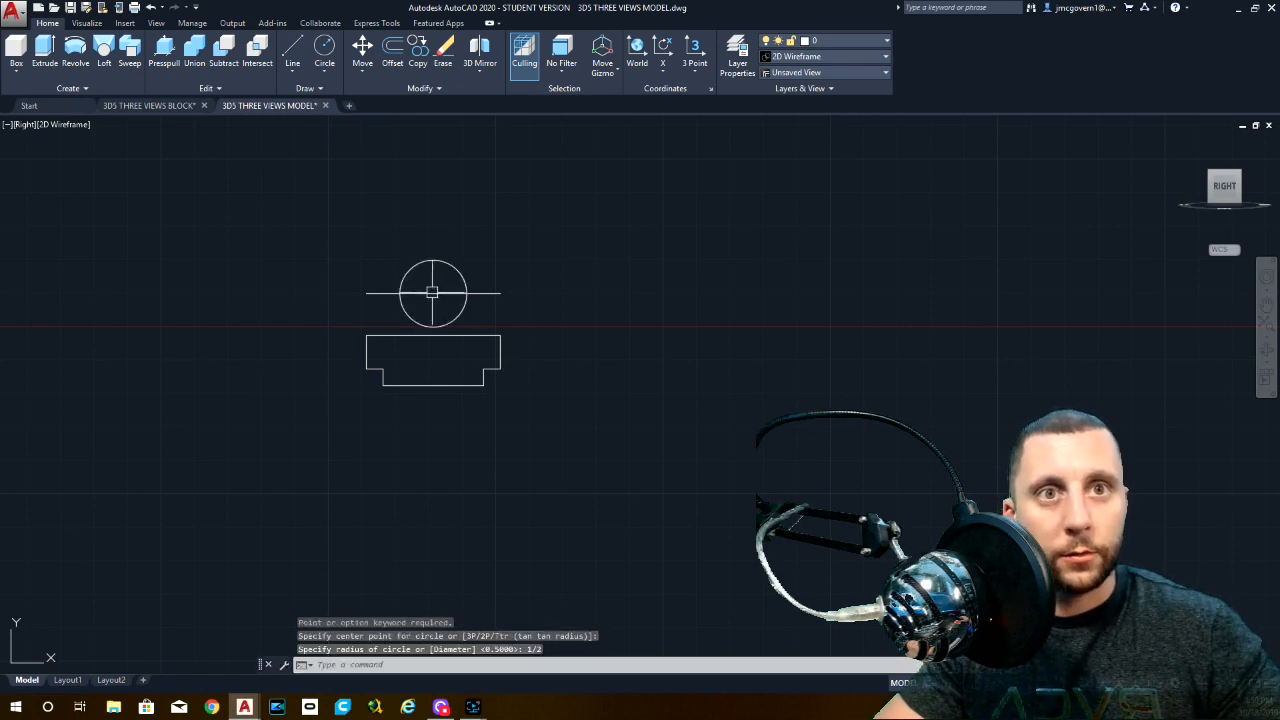
{"action": "left_click", "coordinate": [436, 264]}
{"action": "key", "text": "Delete"}
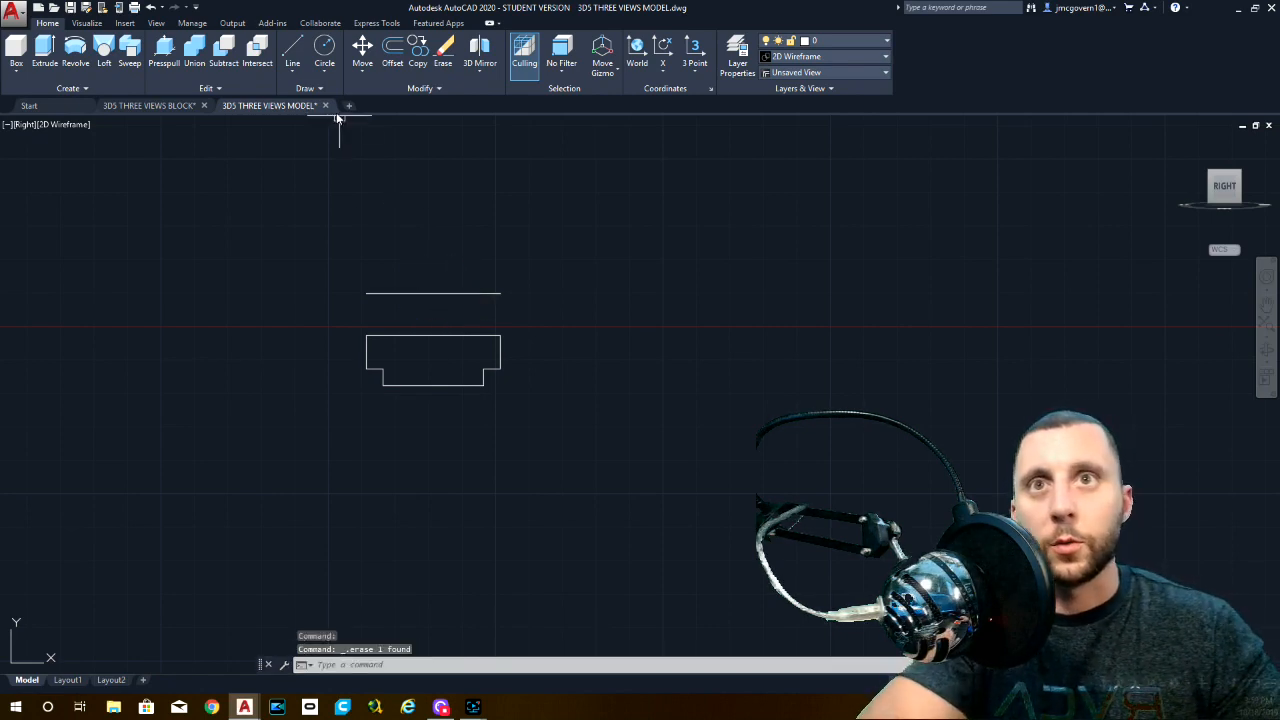
Draw a 1/2" diameter circle centred on the midpoint of the offset line.
{"action": "left_click", "coordinate": [326, 68]}
{"action": "left_click", "coordinate": [327, 70]}
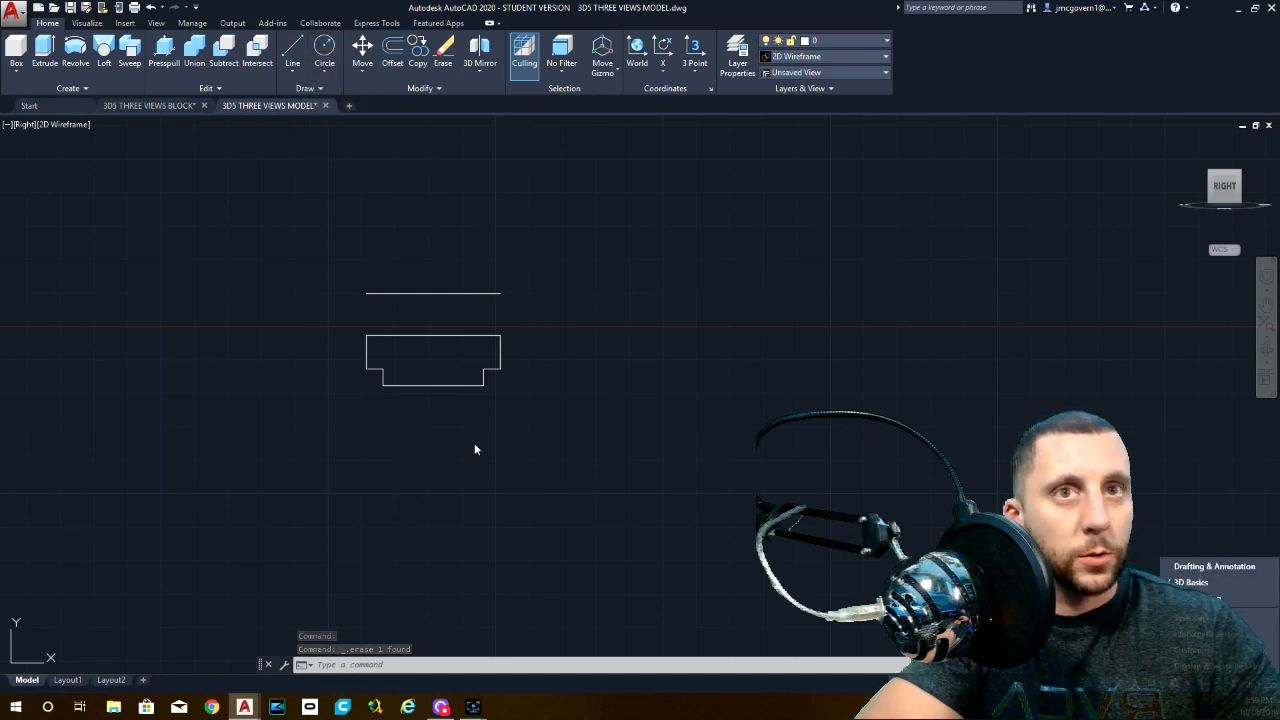
{"action": "left_click", "coordinate": [330, 60]}
{"action": "left_click", "coordinate": [333, 56]}
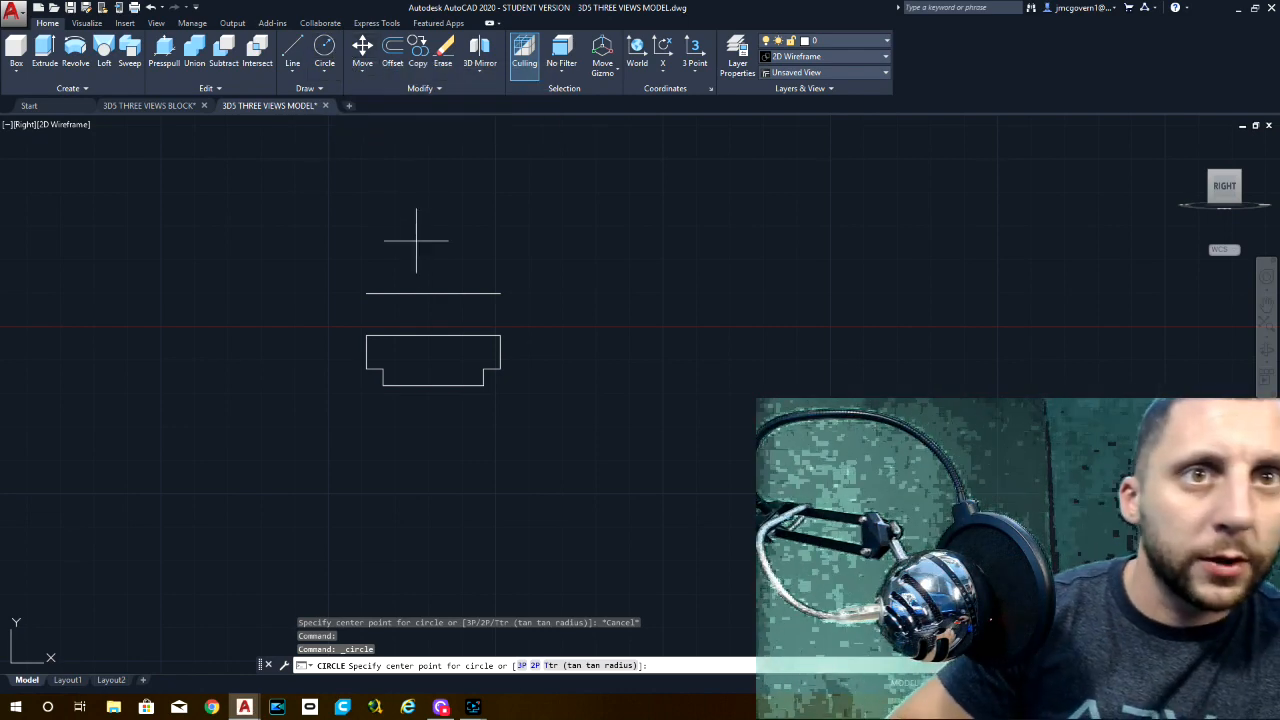
{"action": "left_click", "coordinate": [433, 293]}
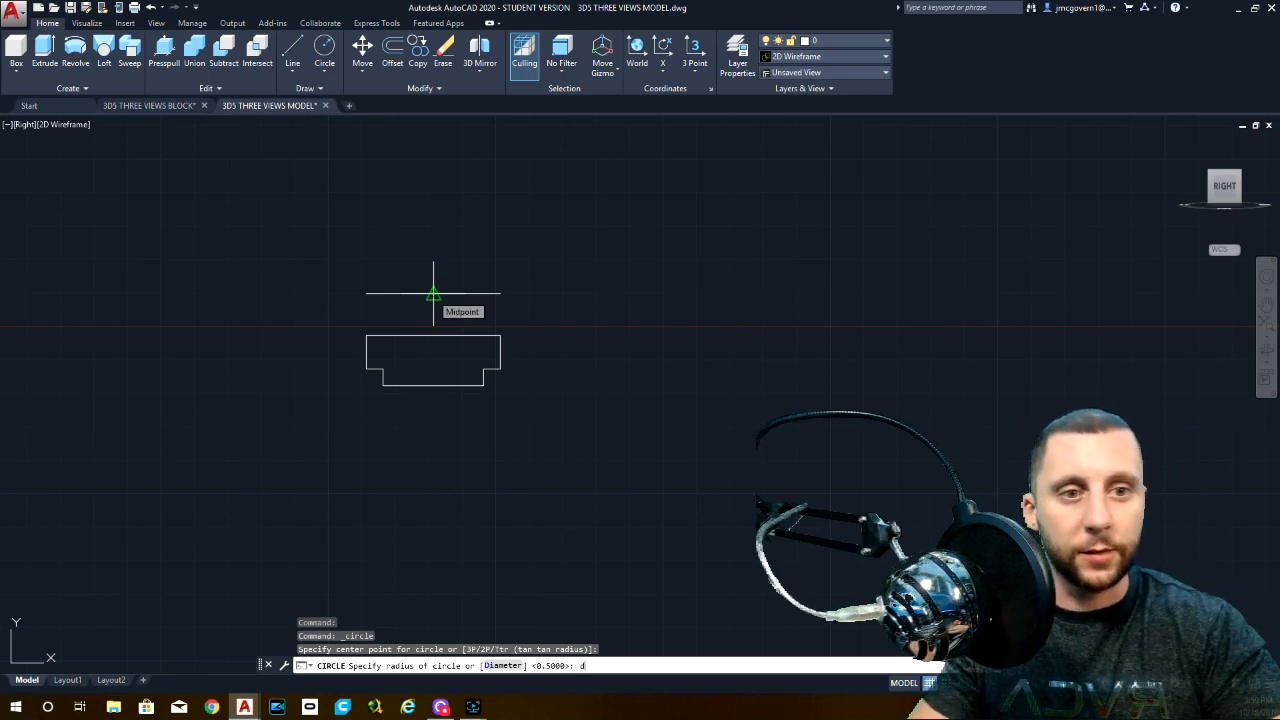
{"action": "key", "text": "Return"}
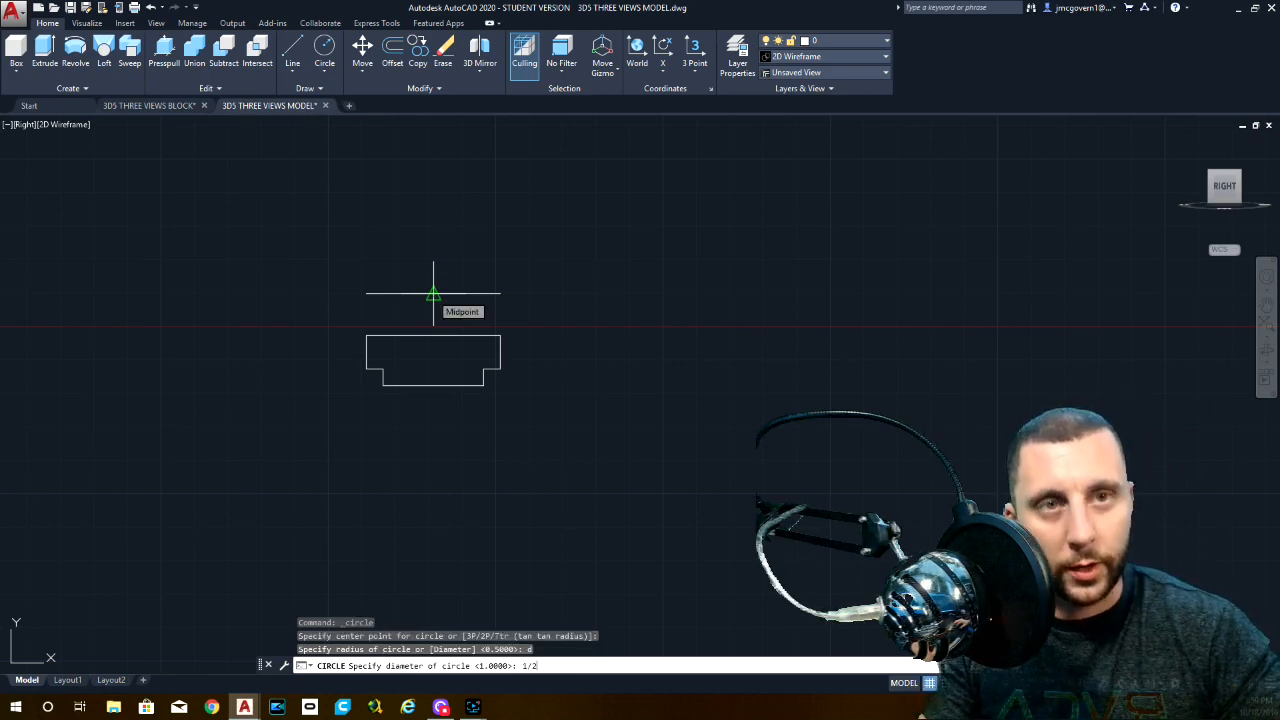
{"action": "key", "text": "Return"}
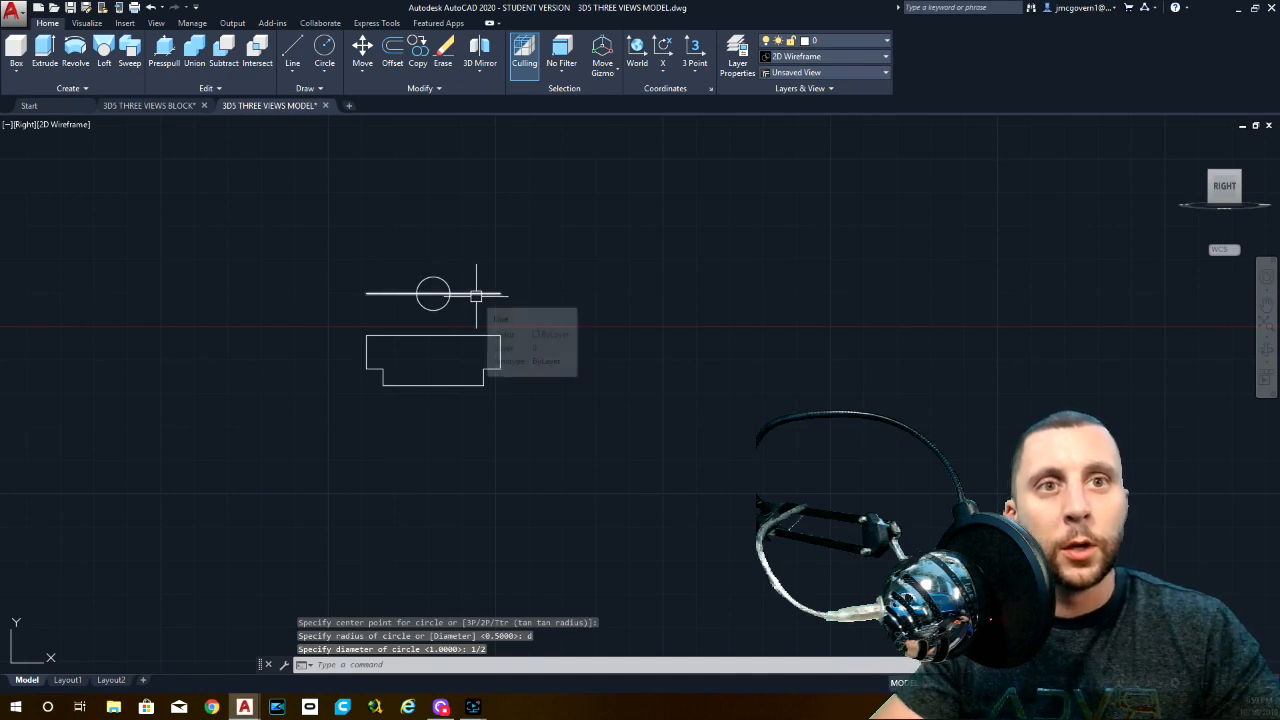
Draw a concentric circle with a 5/8" radius around the 1/2" diameter circle.
{"action": "left_click", "coordinate": [328, 64]}
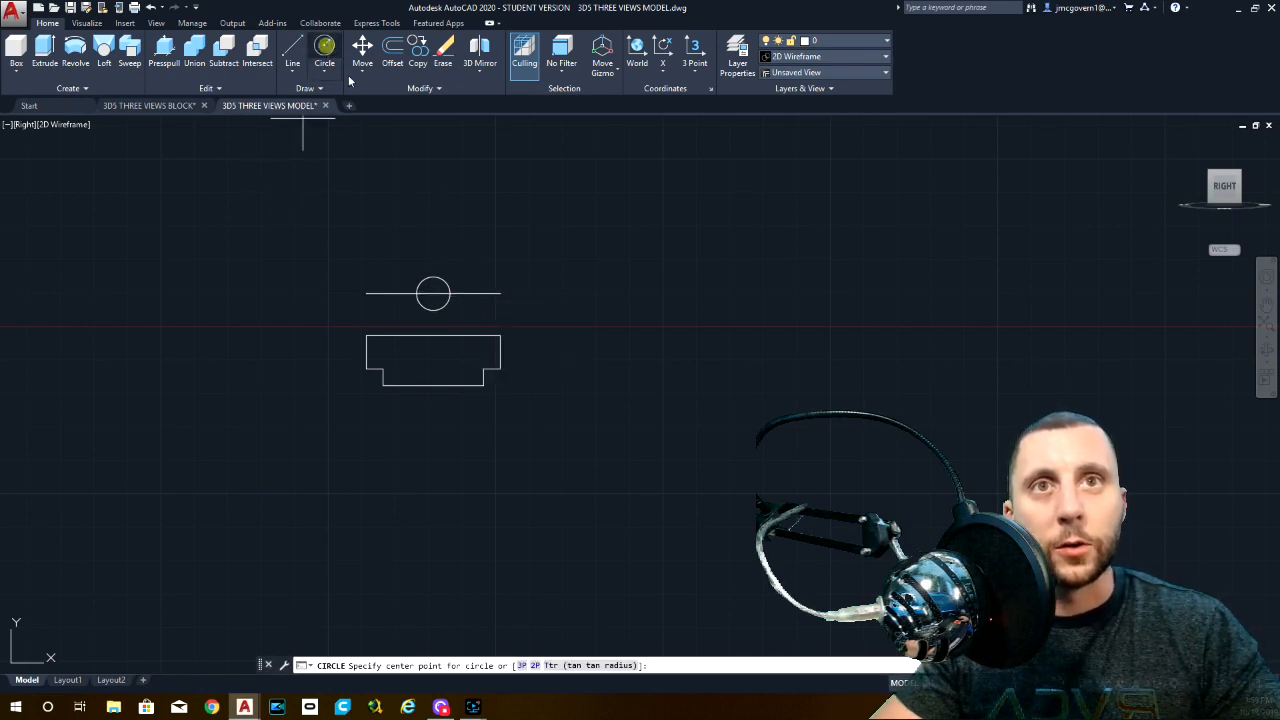
{"action": "left_click", "coordinate": [433, 293]}
{"action": "type", "text": "5/8"}
{"action": "key", "text": "Return"}
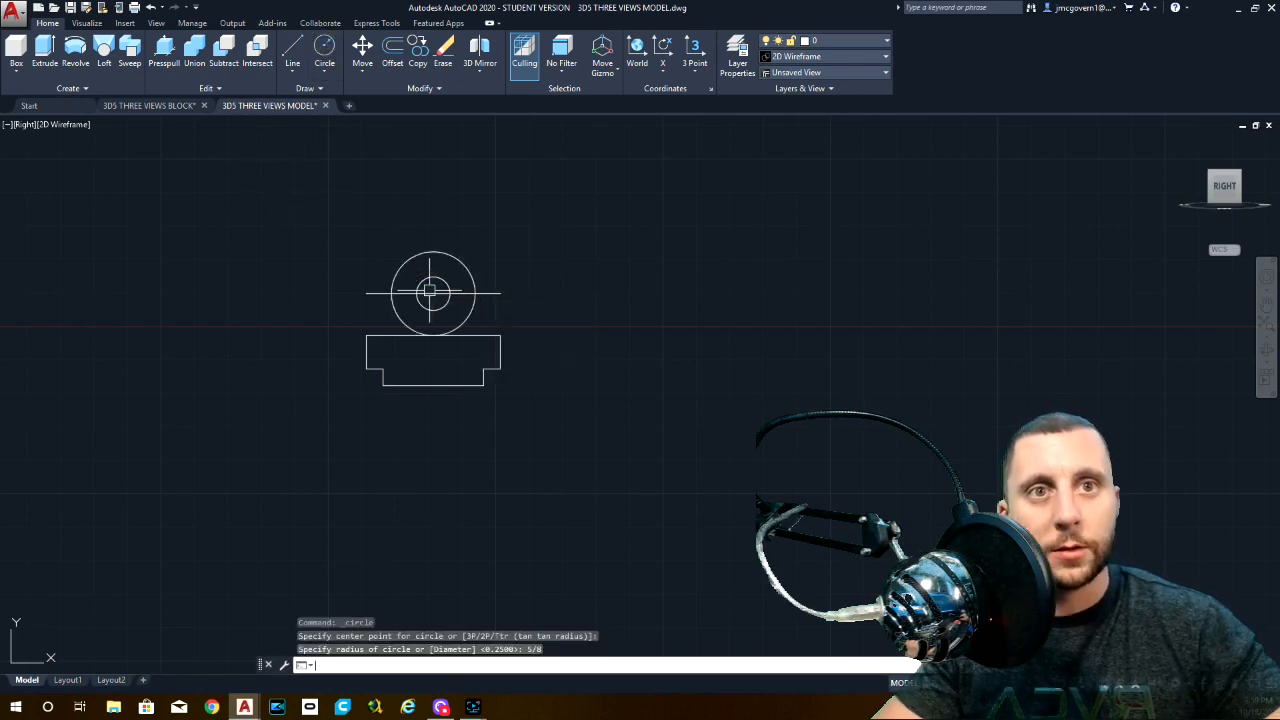
Trim away the lower half of the 5/8" radius circle at the offset line and erase that line.
{"action": "type", "text": "tr"}
{"action": "key", "text": "Return"}
{"action": "key", "text": "Return"}
{"action": "left_click", "coordinate": [470, 312]}
{"action": "key", "text": "Escape"}
{"action": "left_click", "coordinate": [516, 290]}
{"action": "left_click", "coordinate": [500, 305]}
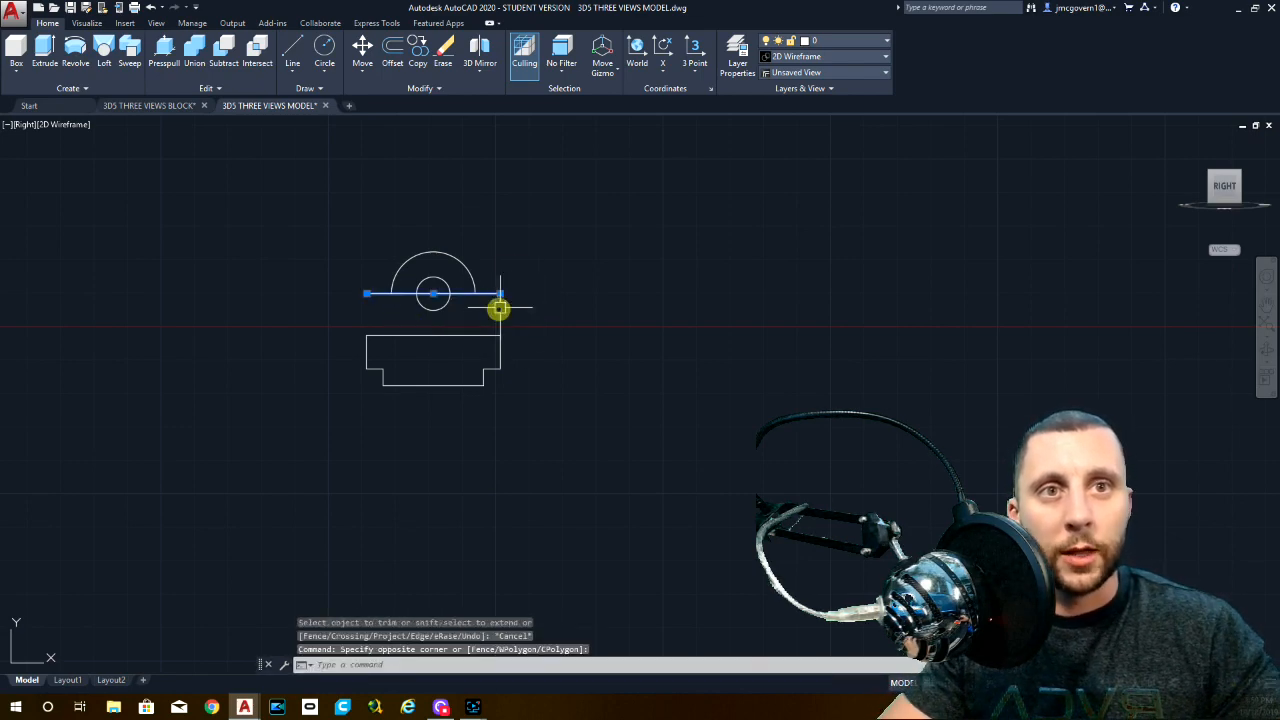
{"action": "key", "text": "Delete"}
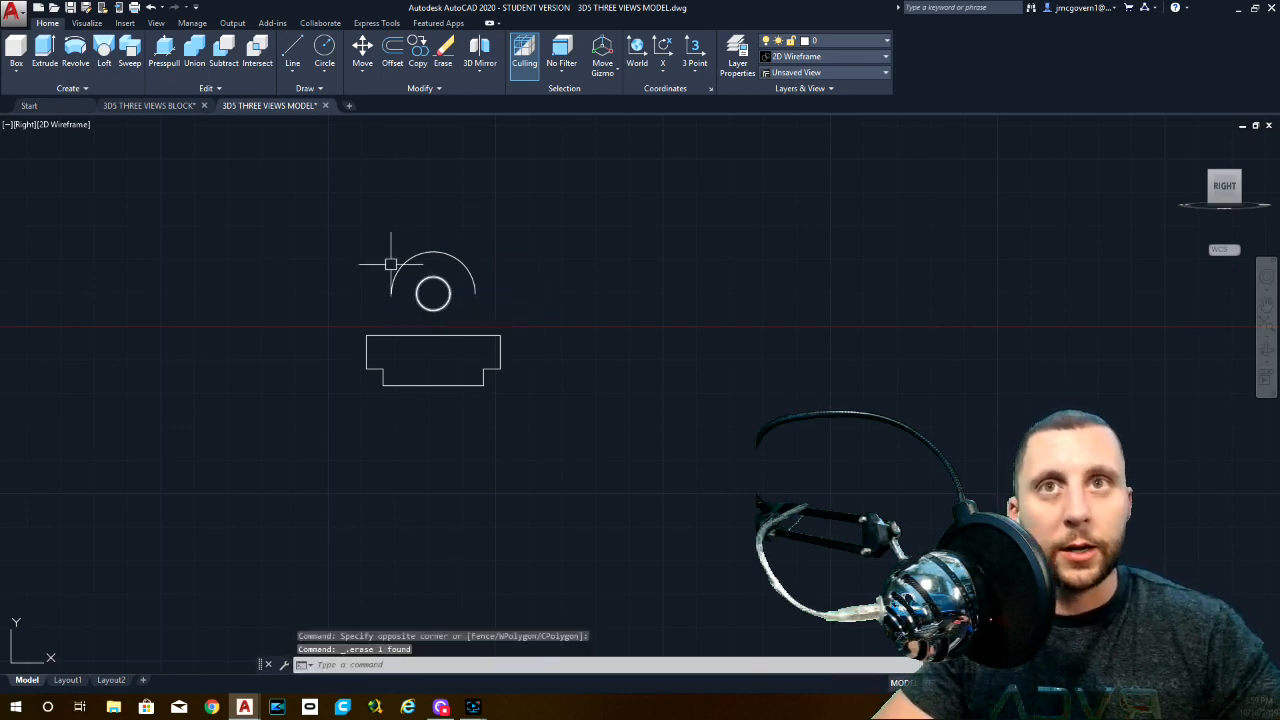
Make sure the Tangent object snap is enabled in the drafting settings.
{"action": "left_click", "coordinate": [293, 47]}
{"action": "key", "text": "Escape"}
{"action": "key", "text": "Escape"}
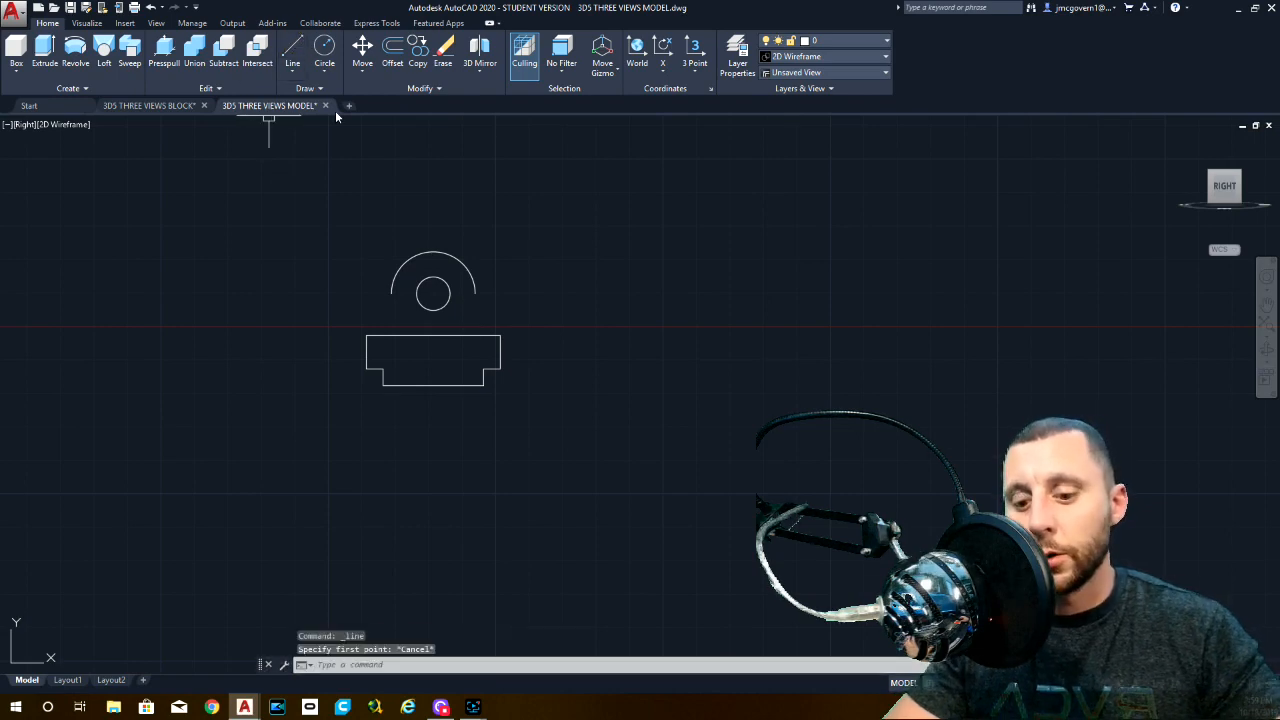
{"action": "mouse_move", "coordinate": [336, 110]}
{"action": "type", "text": "os"}
{"action": "key", "text": "Return"}
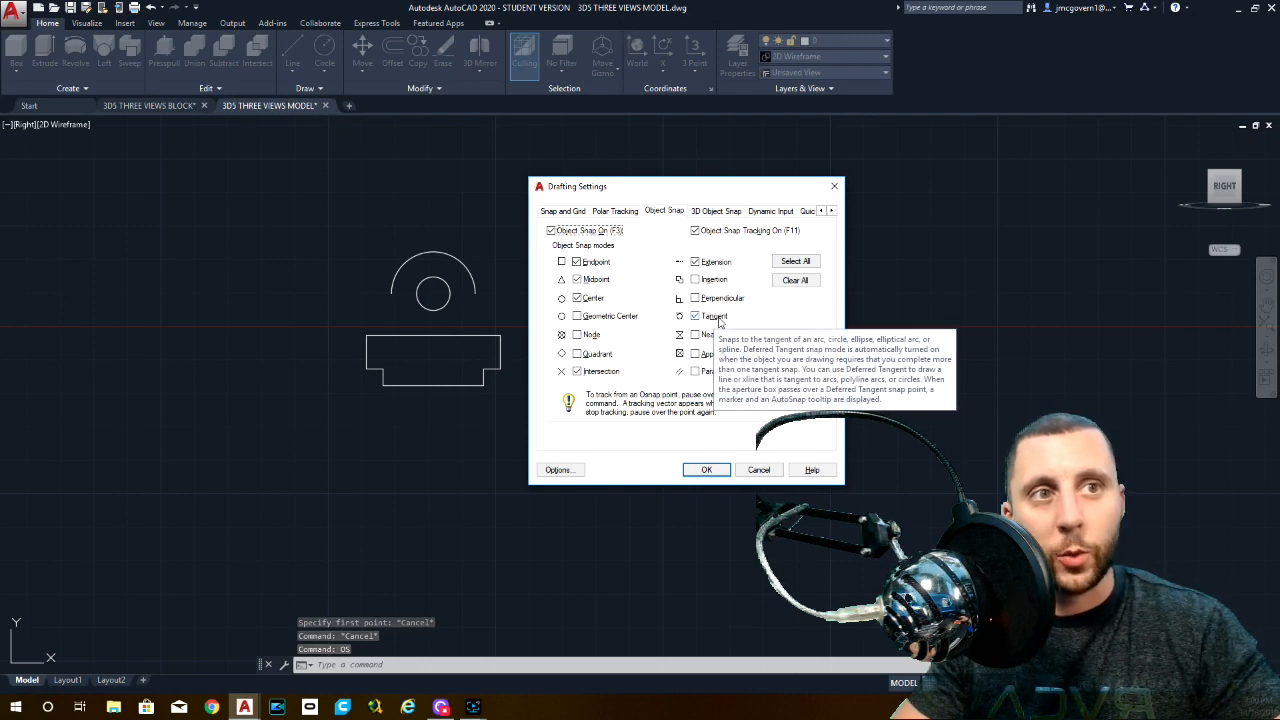
{"action": "left_click", "coordinate": [707, 470]}
Draw a line from each upper corner of the base profile tangent to the upright's arc.
{"action": "left_click", "coordinate": [292, 47]}
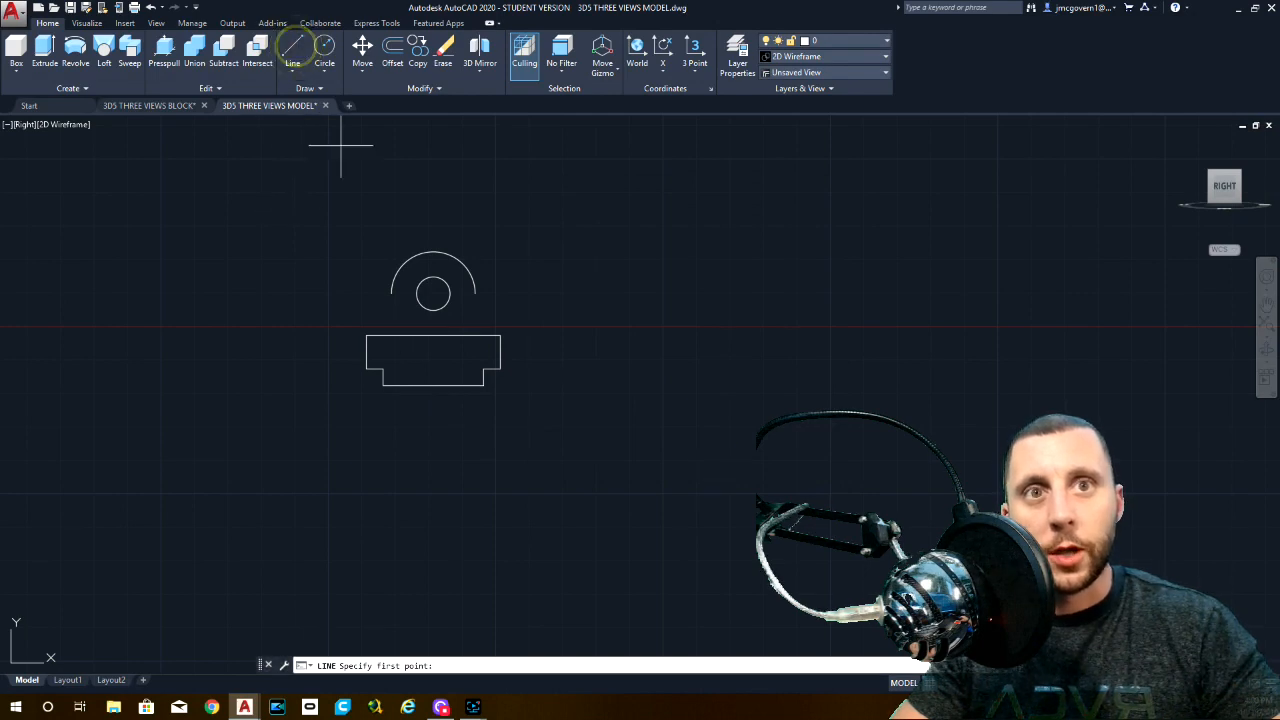
{"action": "left_click", "coordinate": [366, 336]}
{"action": "scroll", "coordinate": [382, 284], "scroll_direction": "up", "scroll_amount": 5}
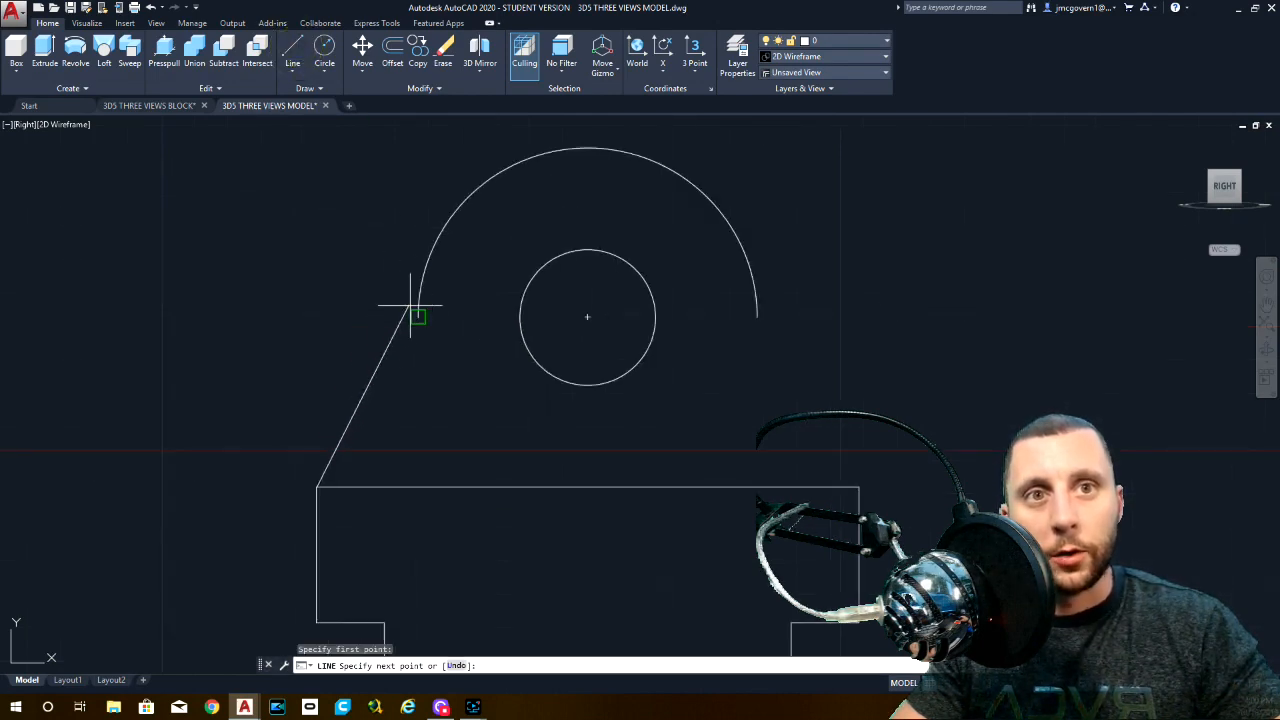
{"action": "left_click", "coordinate": [436, 242]}
{"action": "key", "text": "Return"}
{"action": "key", "text": "Return"}
{"action": "left_click", "coordinate": [859, 487]}
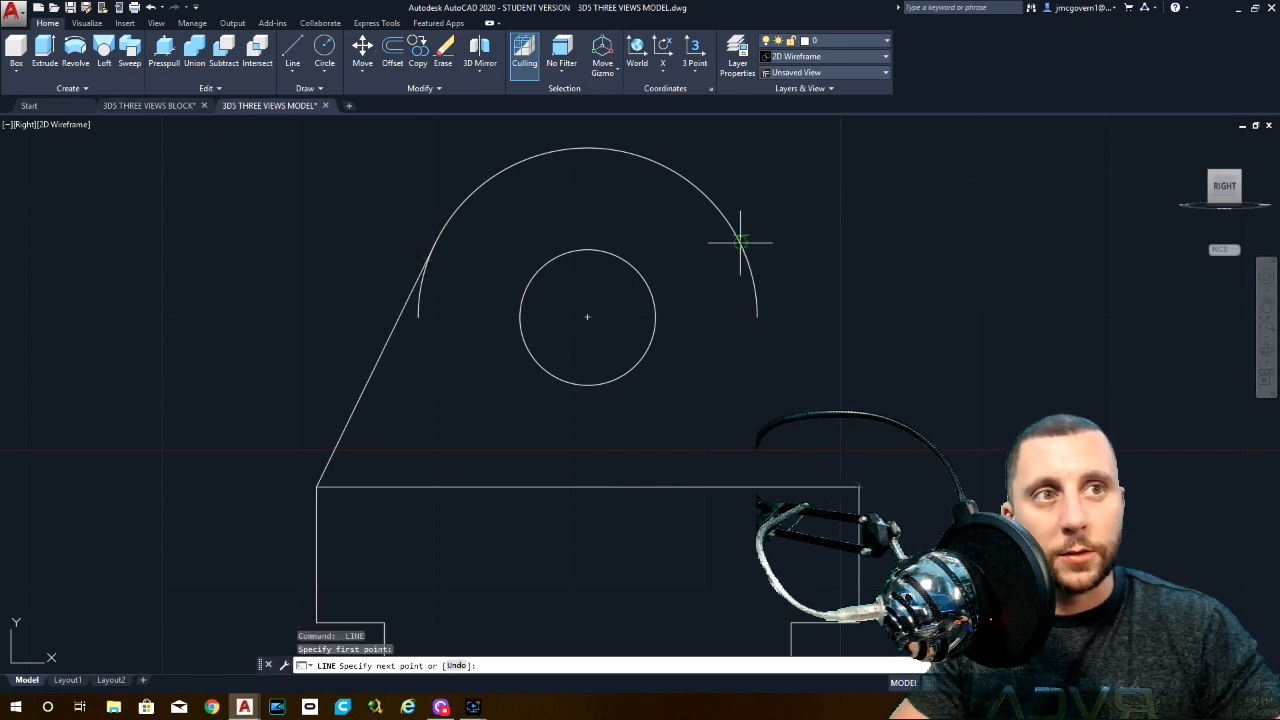
{"action": "left_click", "coordinate": [740, 242]}
{"action": "key", "text": "Return"}
Trim both arc ends that extend below the tangent lines.
{"action": "type", "text": "tr"}
{"action": "key", "text": "Return"}
{"action": "key", "text": "Return"}
{"action": "left_click", "coordinate": [760, 309]}
{"action": "left_click", "coordinate": [423, 302]}
{"action": "key", "text": "Escape"}
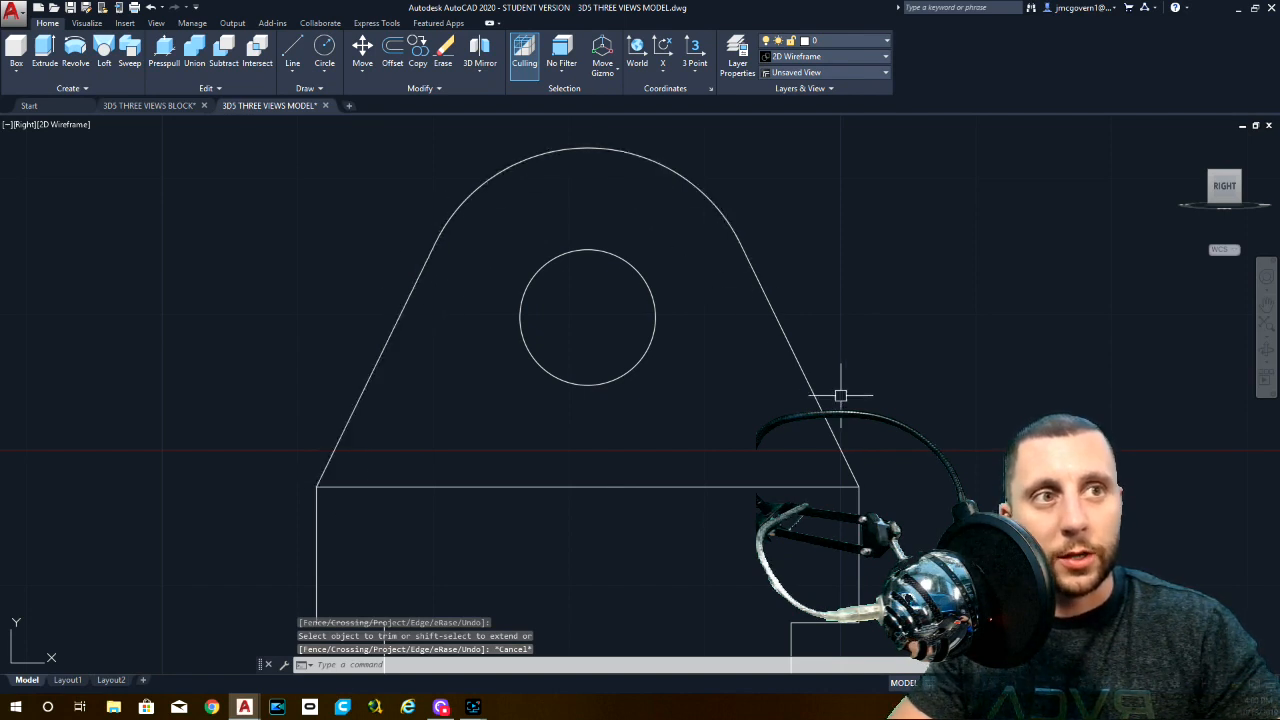
Erase the base profile lines below the upright and undo the erasure.
{"action": "scroll", "coordinate": [729, 420], "scroll_direction": "down", "scroll_amount": 3}
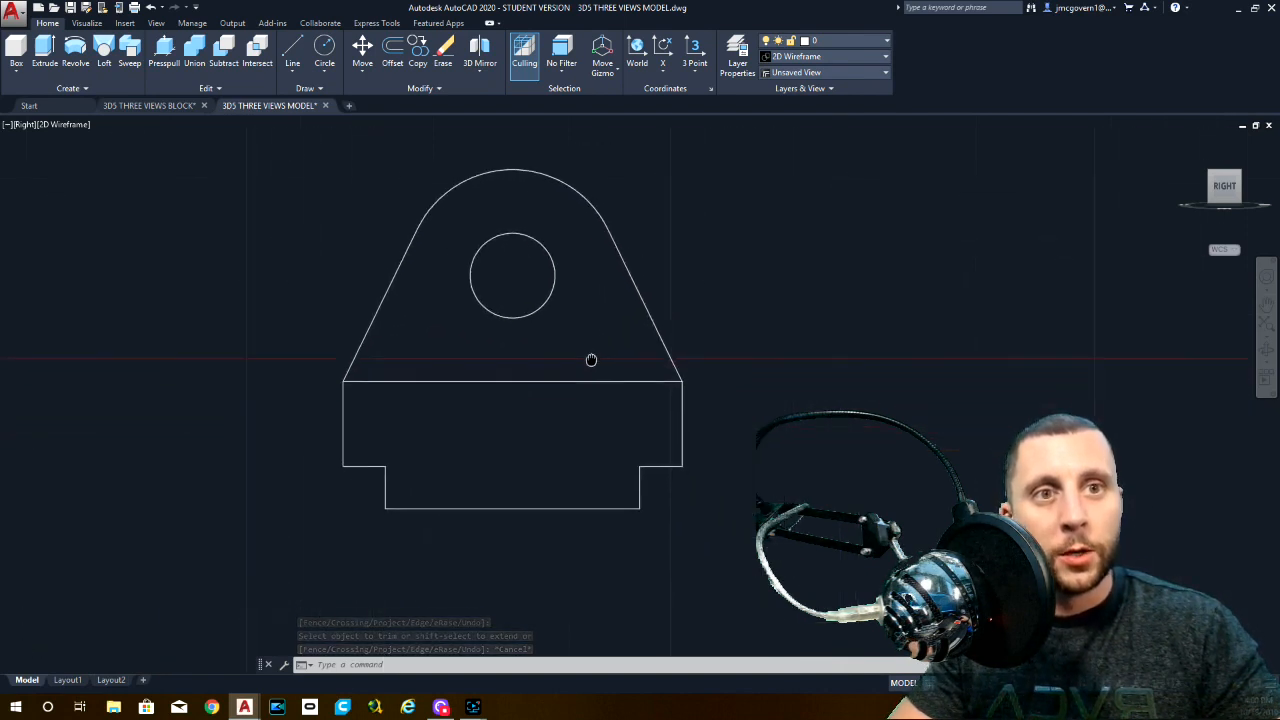
{"action": "scroll", "coordinate": [580, 358], "scroll_direction": "down", "scroll_amount": 2}
{"action": "scroll", "coordinate": [554, 363], "scroll_direction": "up", "scroll_amount": 1}
{"action": "scroll", "coordinate": [545, 390], "scroll_direction": "down", "scroll_amount": 1}
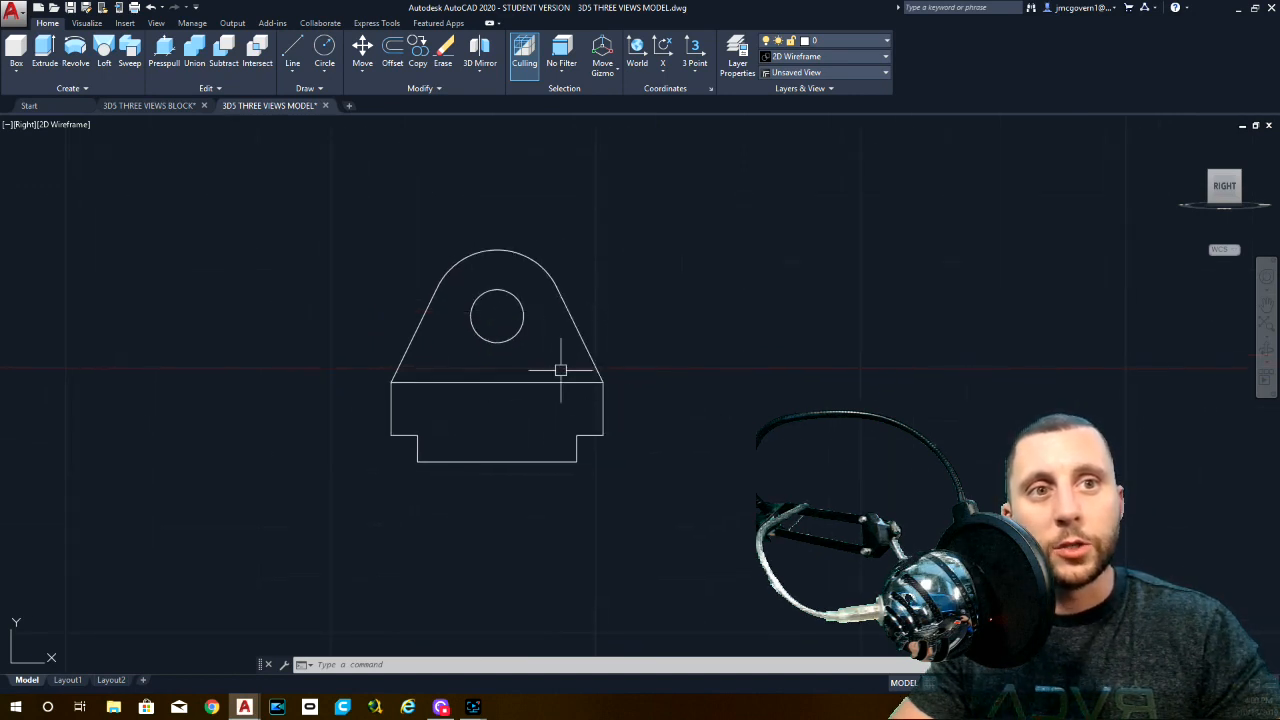
{"action": "left_click", "coordinate": [640, 408]}
{"action": "left_click", "coordinate": [369, 471]}
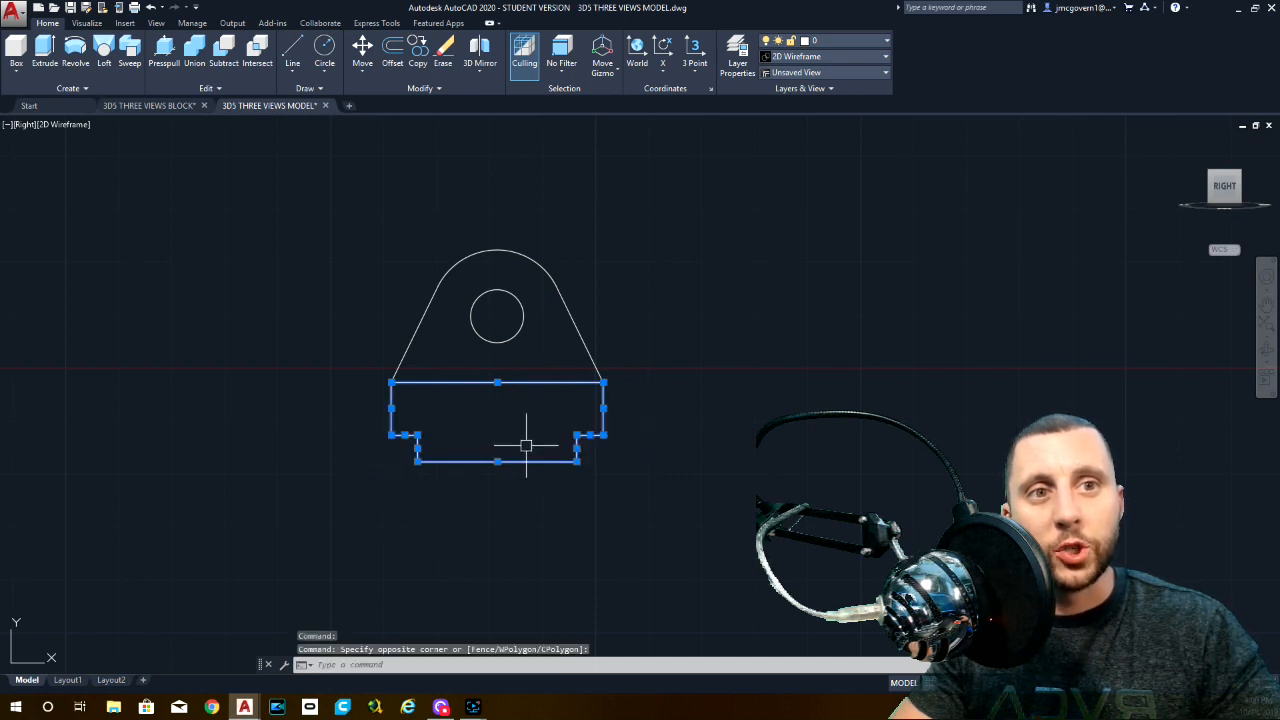
{"action": "key", "text": "Delete"}
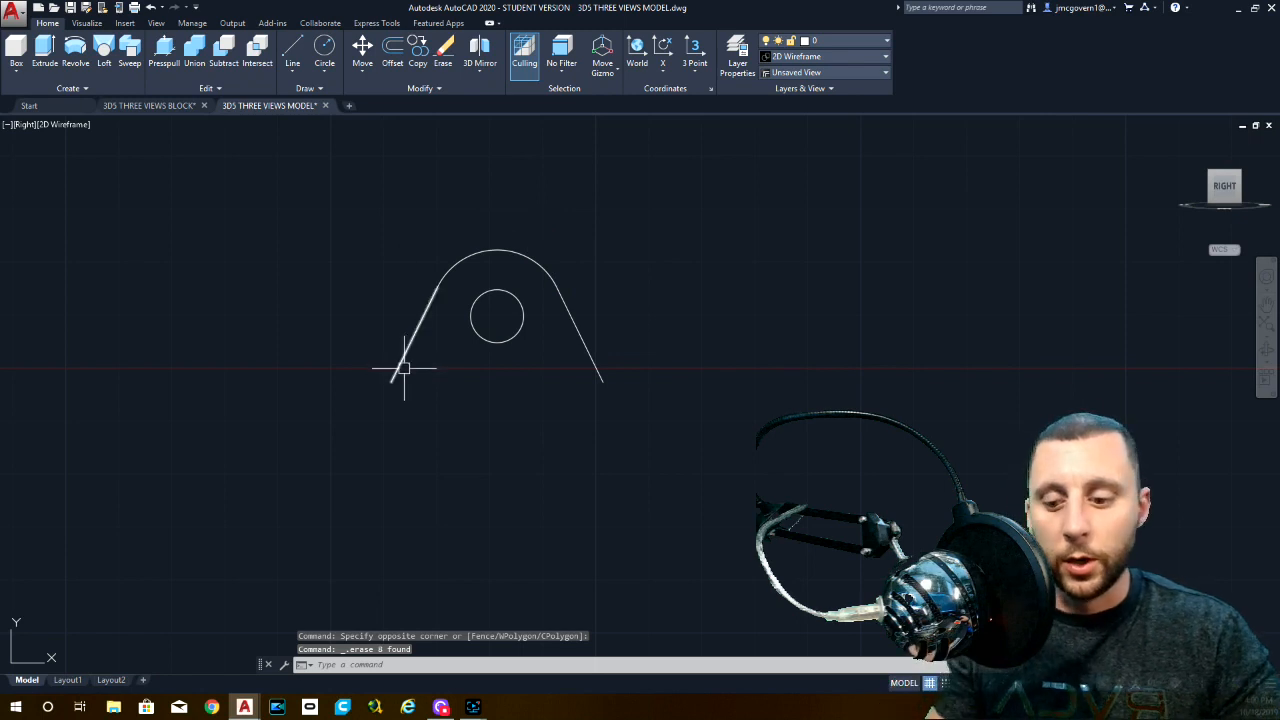
{"action": "key", "text": "ctrl+z"}
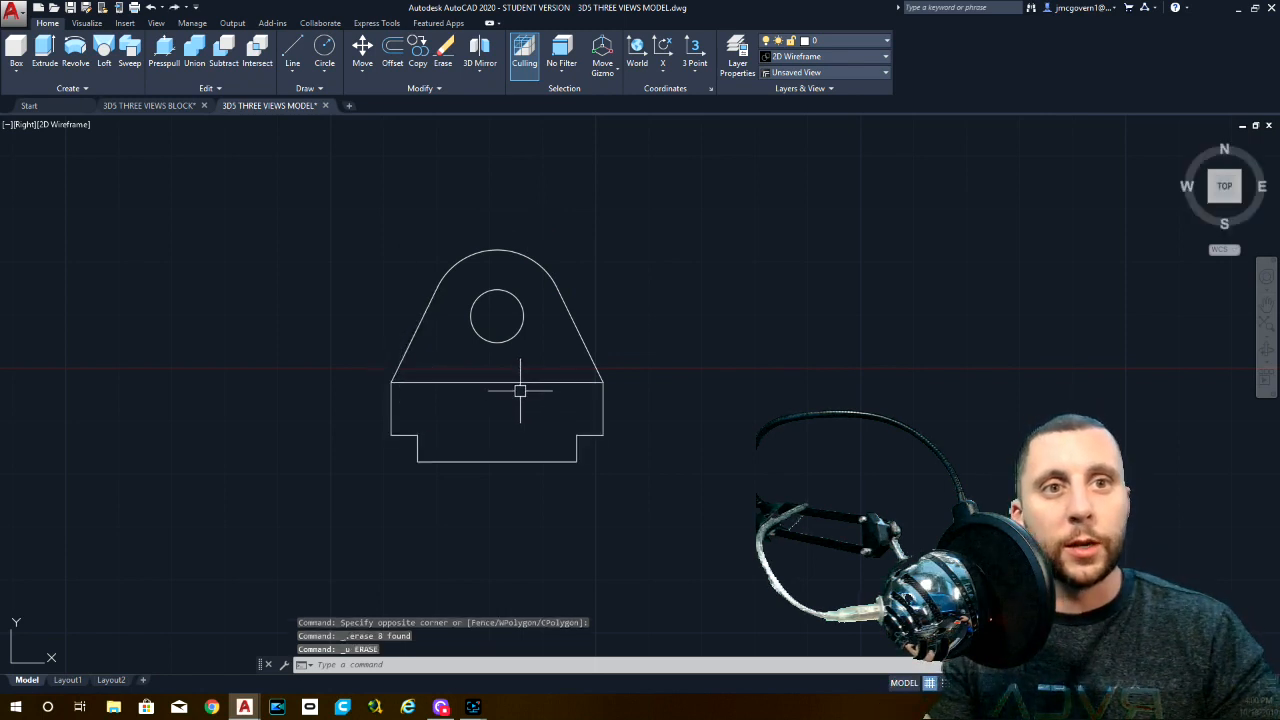
Draw a second line over the base's top edge, between its two corners, to close the upright outline.
{"action": "left_click", "coordinate": [293, 48]}
{"action": "left_click", "coordinate": [391, 382]}
{"action": "left_click", "coordinate": [603, 382]}
{"action": "key", "text": "Escape"}
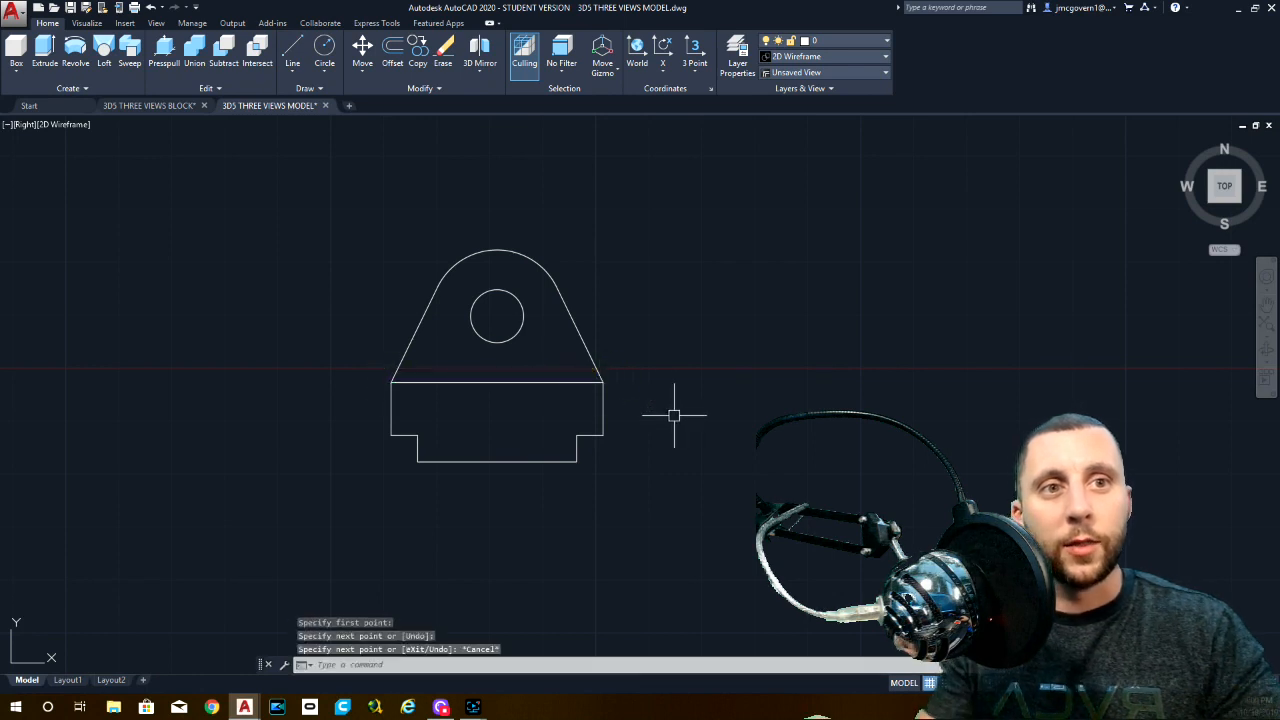
Join the eight lines of the base profile into one closed polyline.
{"action": "left_click", "coordinate": [537, 382]}
{"action": "left_click", "coordinate": [601, 408]}
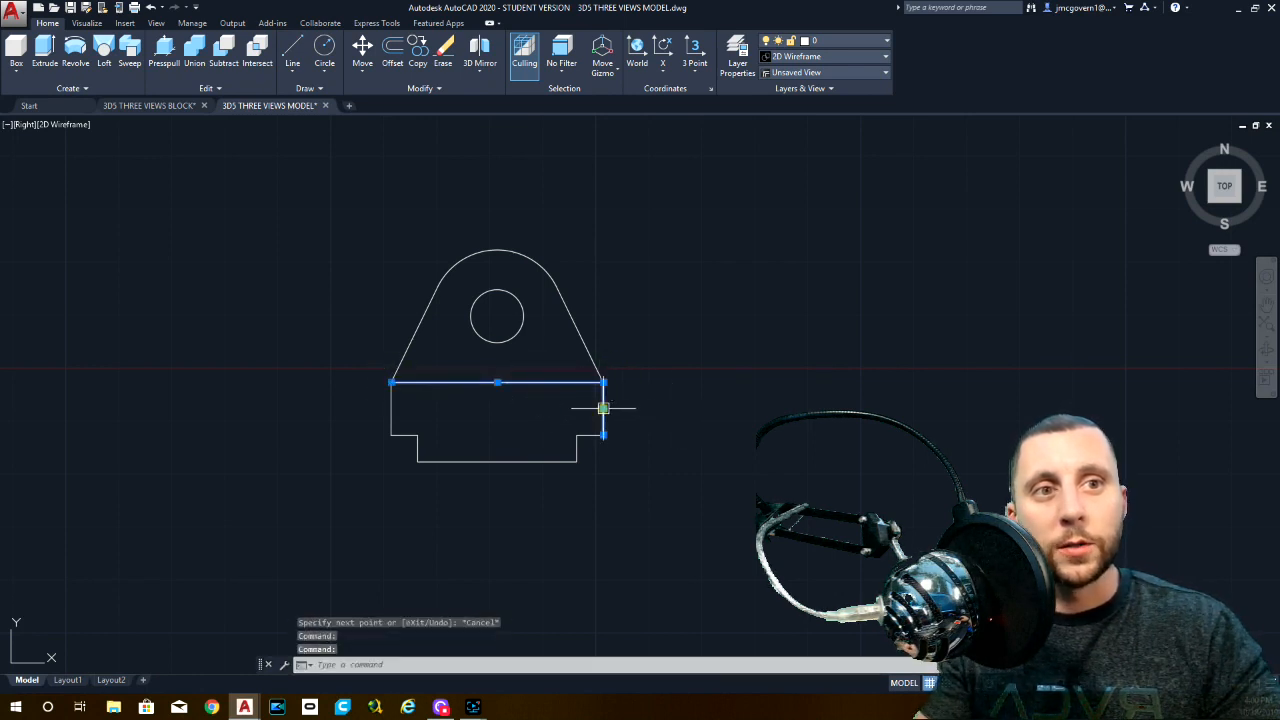
{"action": "left_click", "coordinate": [590, 432]}
{"action": "left_click", "coordinate": [577, 446]}
{"action": "left_click", "coordinate": [553, 461]}
{"action": "left_click", "coordinate": [456, 429]}
{"action": "left_click", "coordinate": [363, 443]}
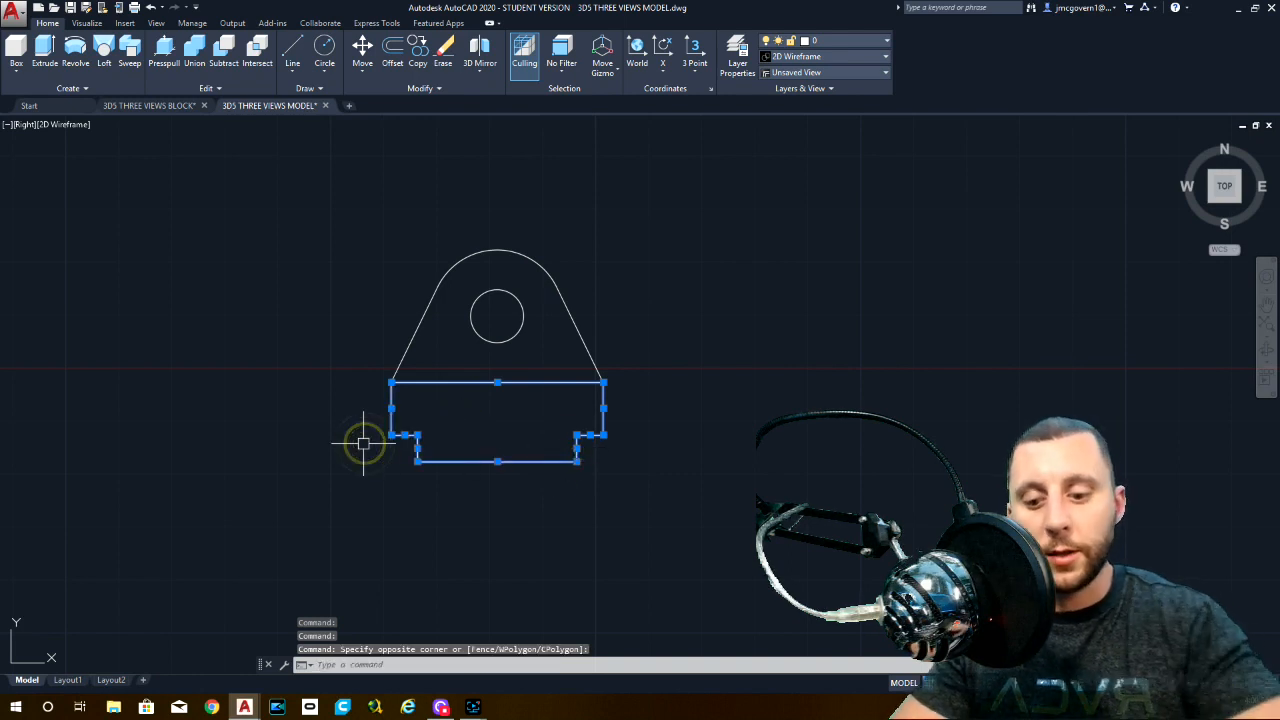
{"action": "type", "text": "join"}
{"action": "key", "text": "Return"}
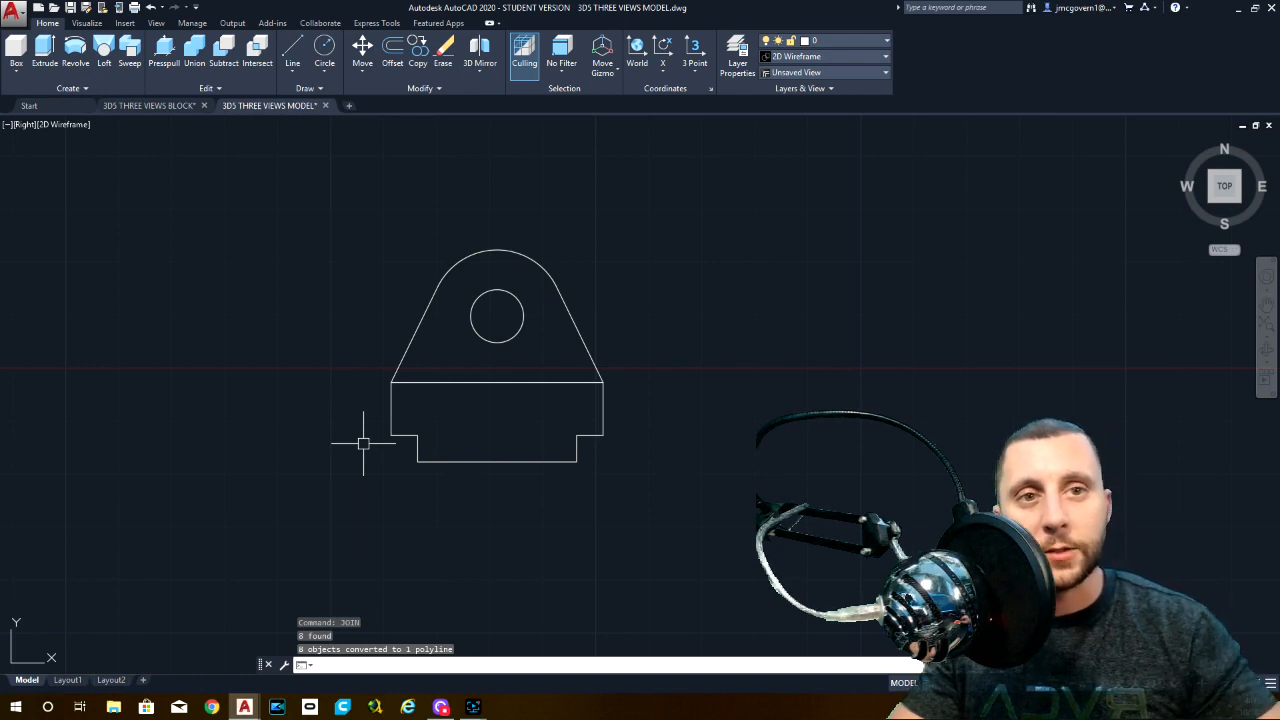
Join the upright's bottom line, two tangent lines and arc into one closed polyline.
{"action": "left_click", "coordinate": [365, 371]}
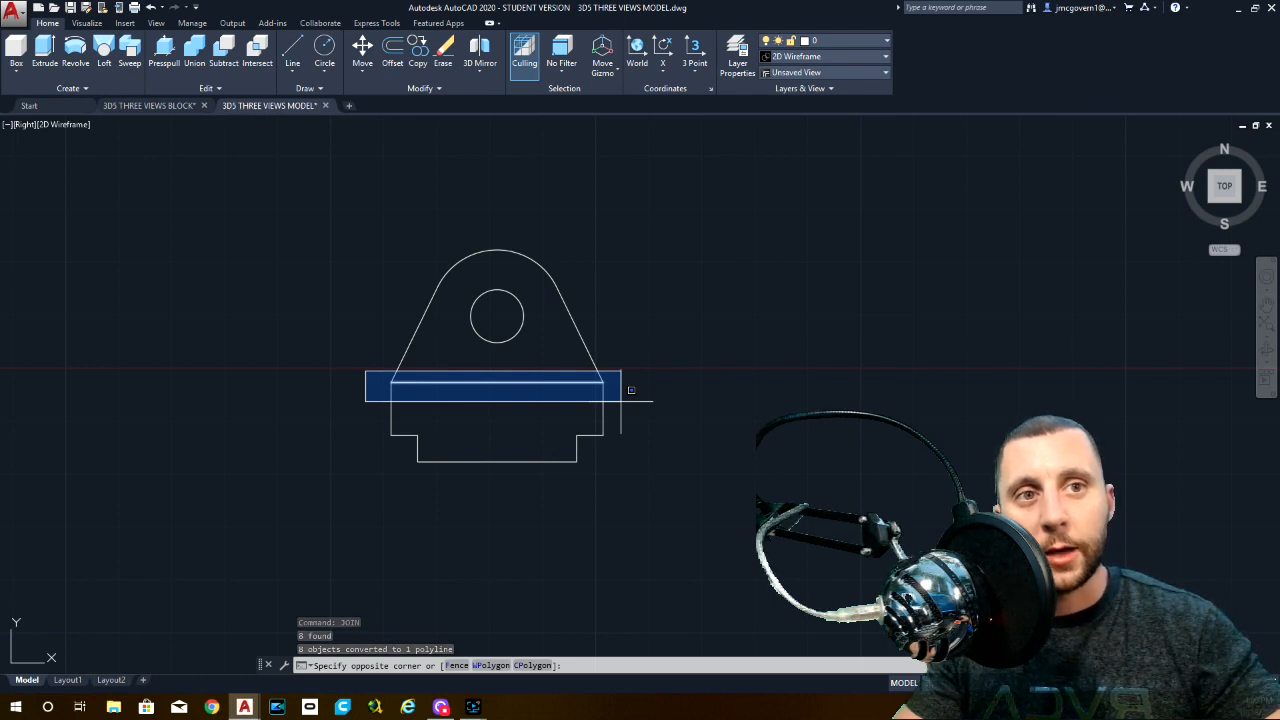
{"action": "left_click", "coordinate": [621, 401]}
{"action": "left_click", "coordinate": [574, 336]}
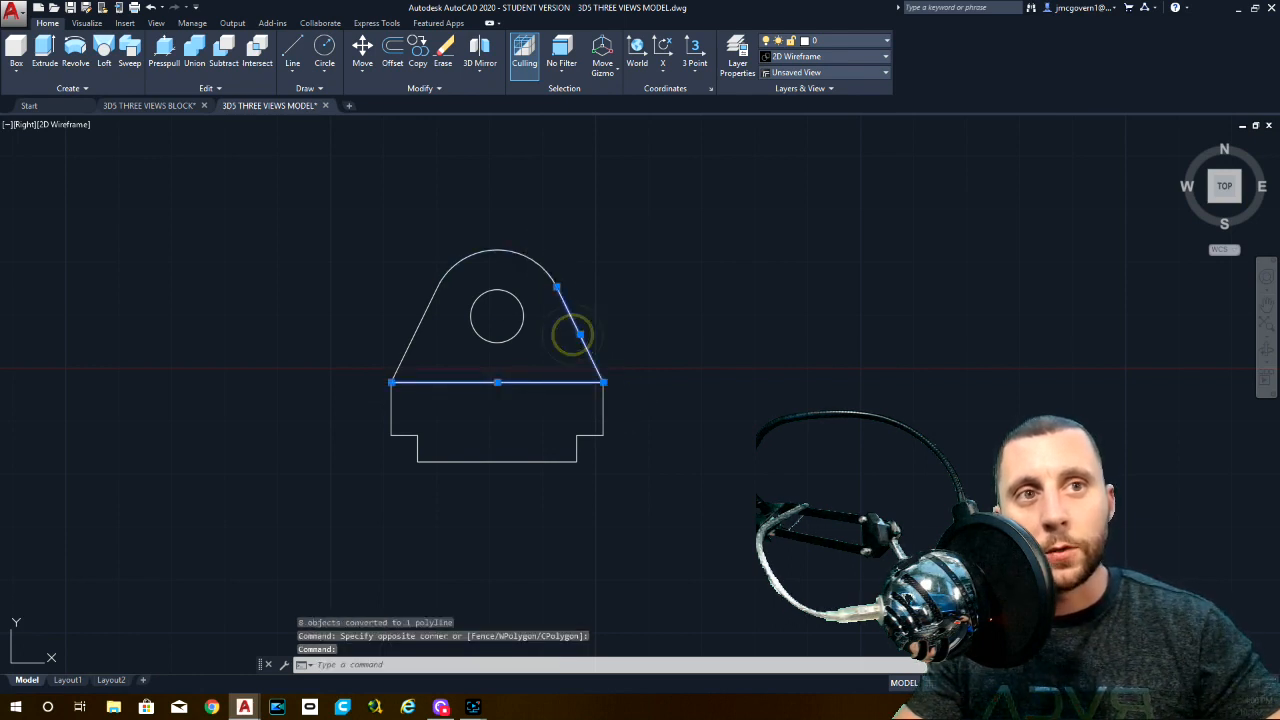
{"action": "left_click", "coordinate": [531, 260]}
{"action": "left_click", "coordinate": [472, 312]}
{"action": "left_click", "coordinate": [424, 314]}
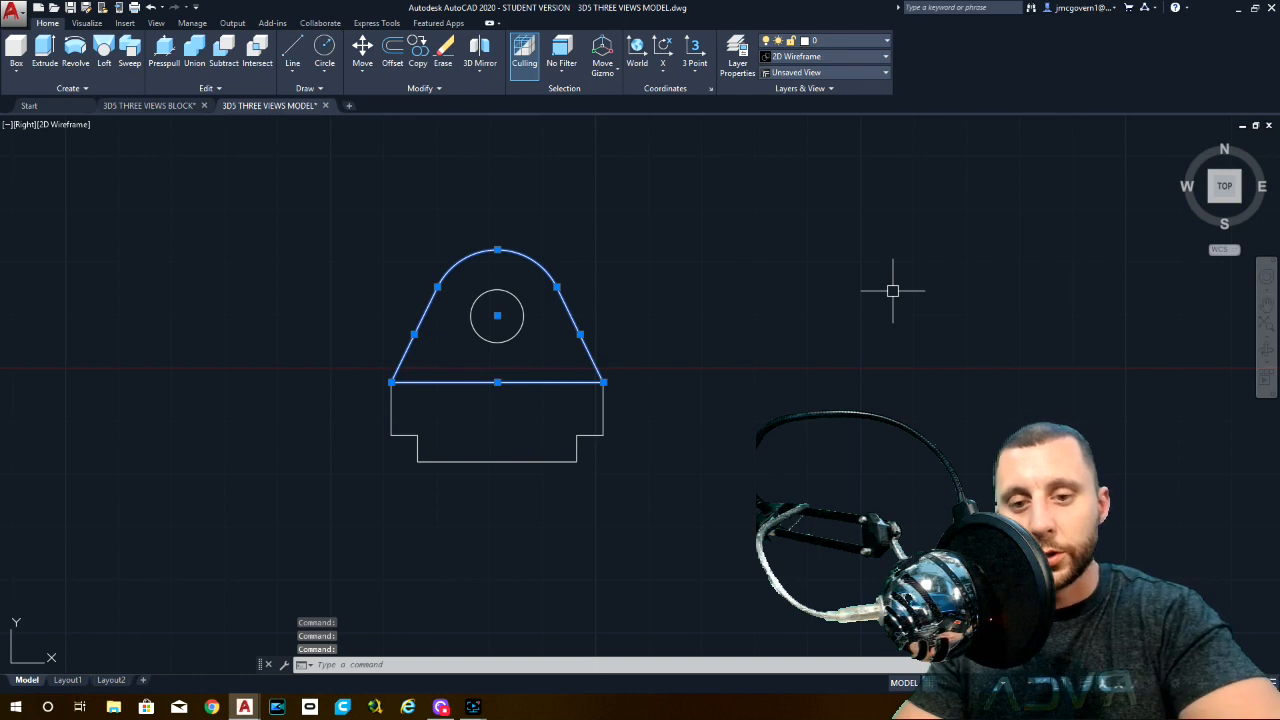
{"action": "type", "text": "join"}
{"action": "key", "text": "Return"}
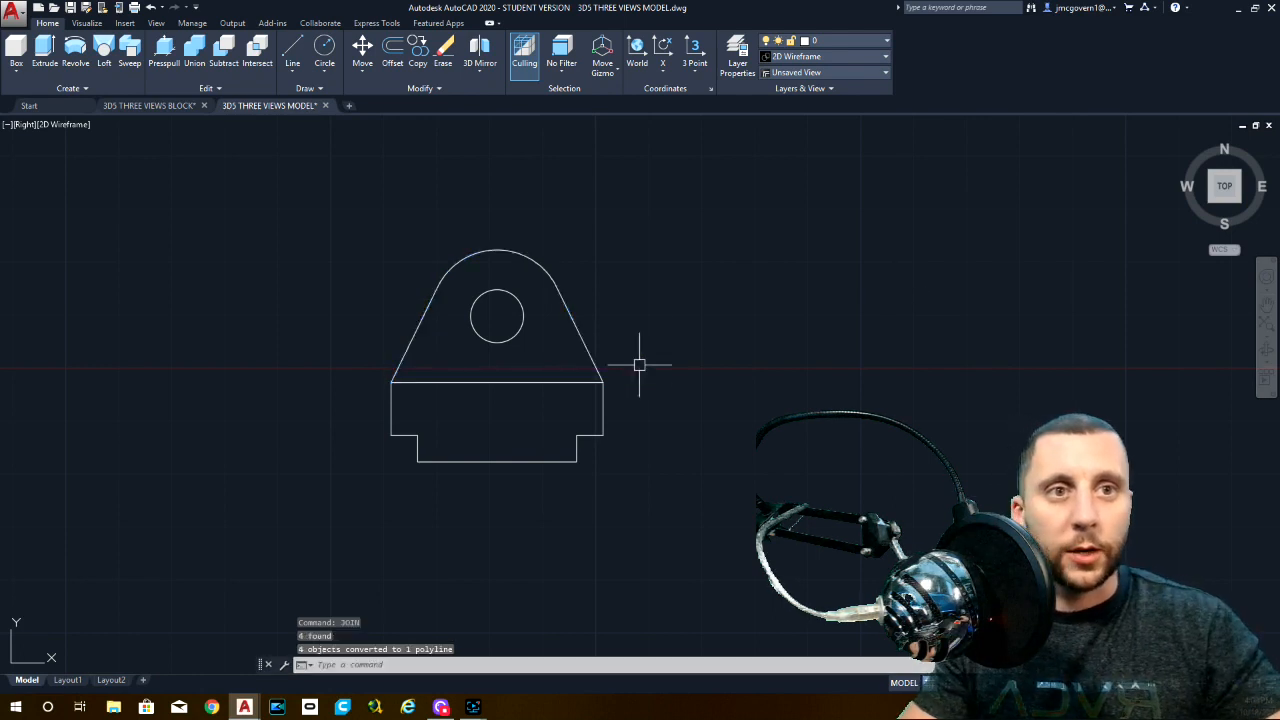
Change the model view to SE Isometric.
{"action": "left_click", "coordinate": [522, 322]}
{"action": "key", "text": "Escape"}
{"action": "left_click", "coordinate": [32, 125]}
{"action": "left_click", "coordinate": [50, 158]}
{"action": "left_click", "coordinate": [1240, 205]}
Extrude the upright outline and its hole circle 7/8".
{"action": "left_click", "coordinate": [693, 258]}
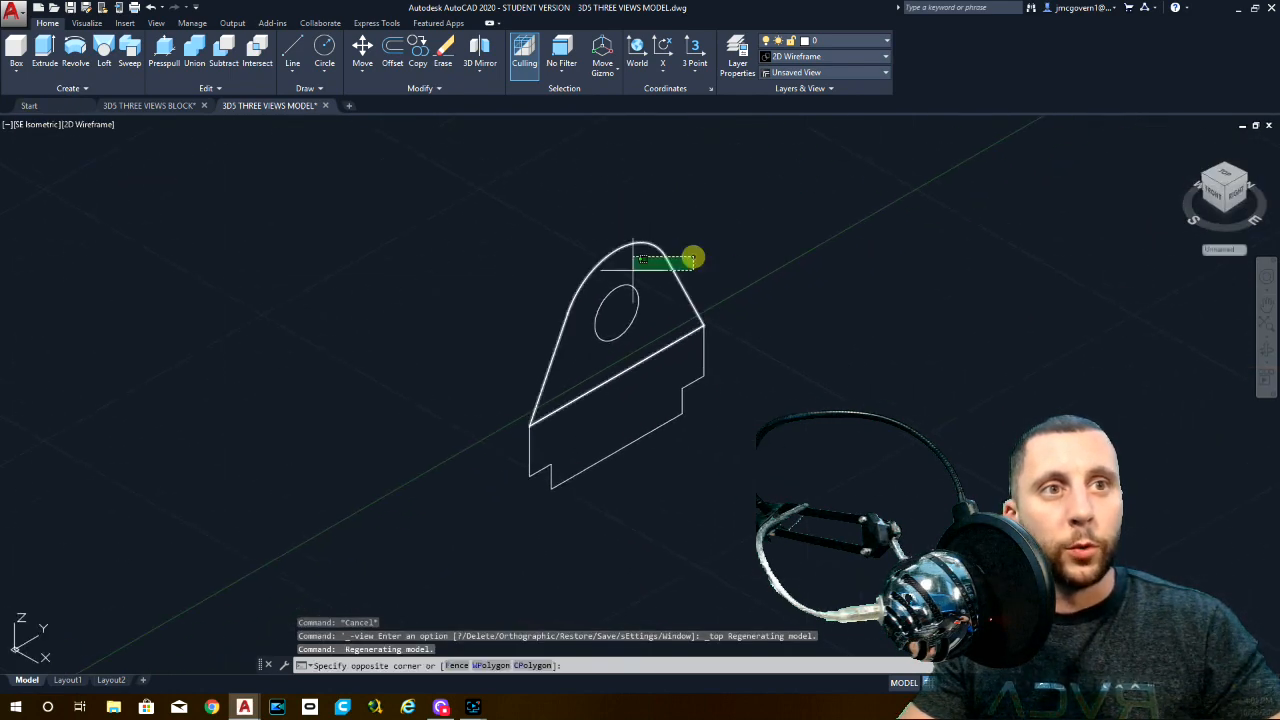
{"action": "left_click", "coordinate": [612, 287]}
{"action": "type", "text": "extrud"}
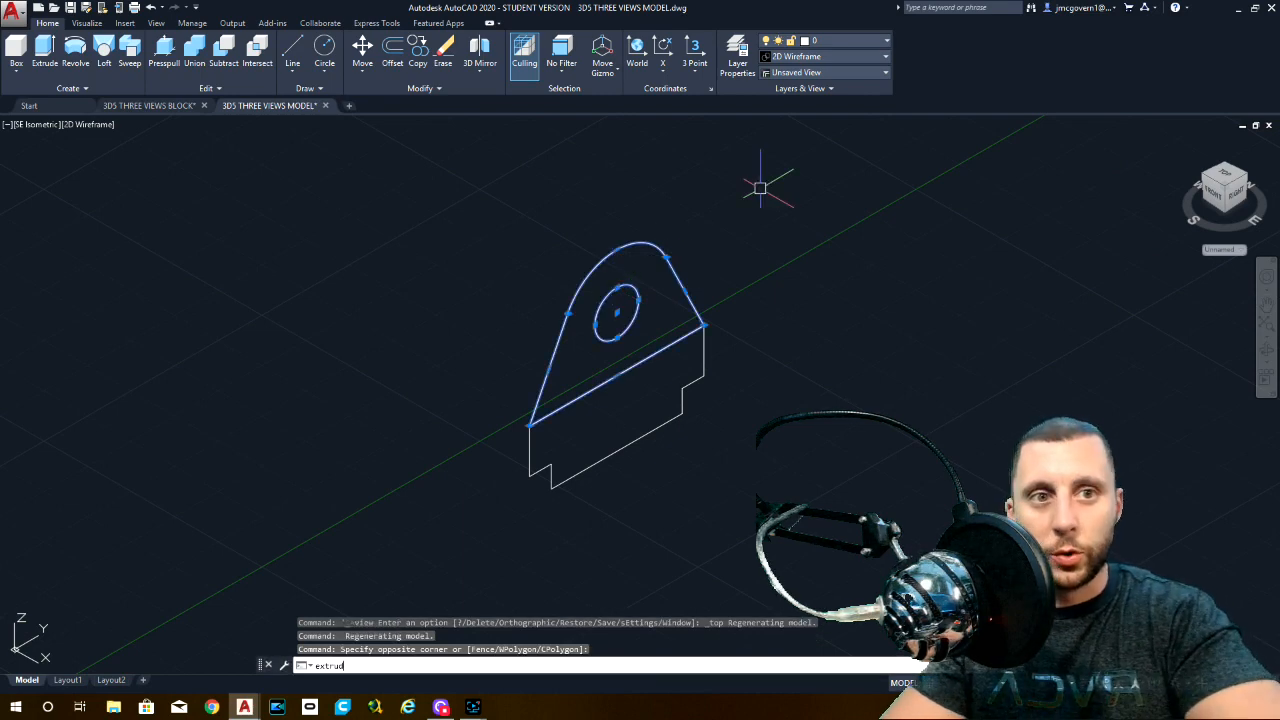
{"action": "type", "text": "e"}
{"action": "key", "text": "Return"}
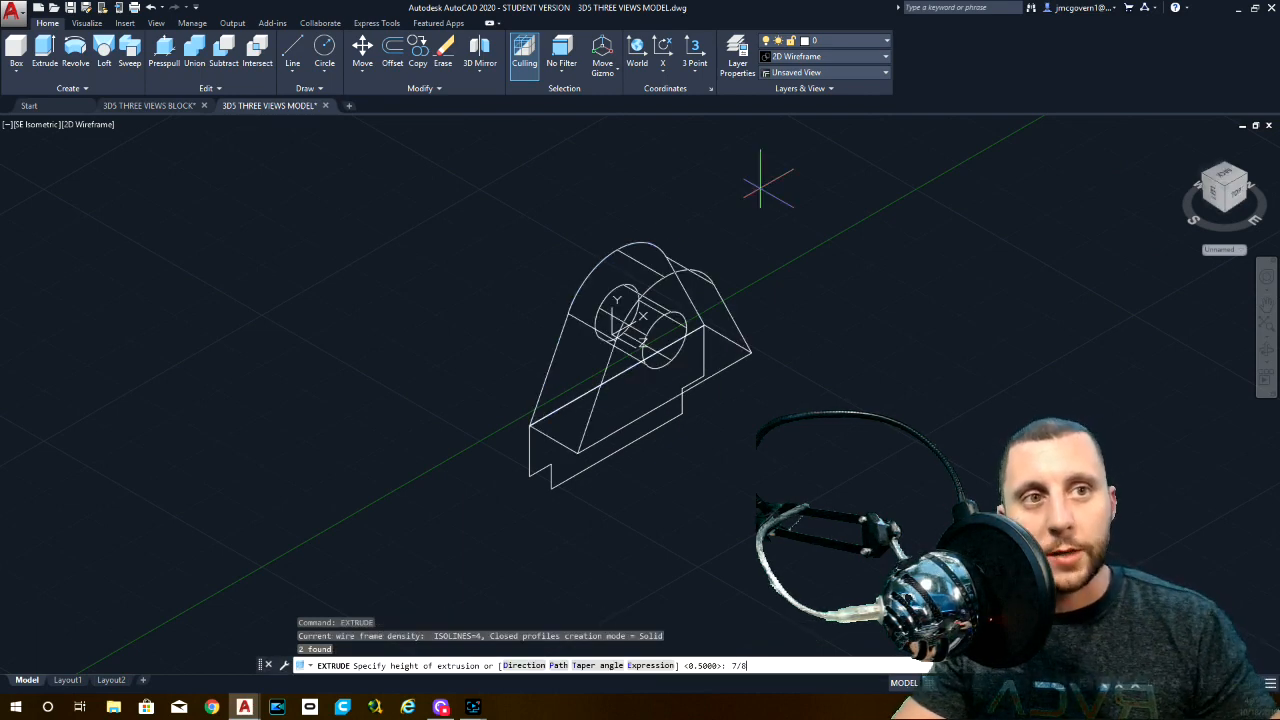
{"action": "type", "text": "7/8"}
{"action": "key", "text": "Return"}
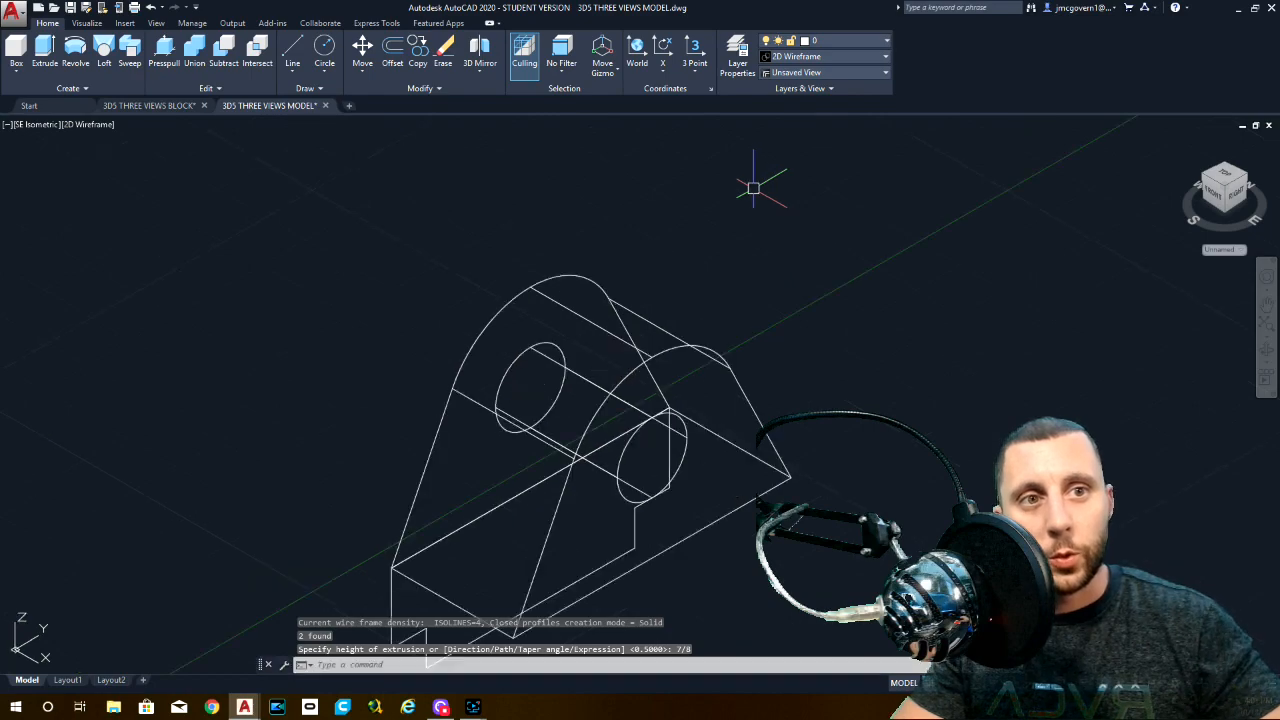
Check the base length in the 3D5 THREE VIEWS BLOCK drawing and return to the model drawing.
{"action": "left_click", "coordinate": [543, 389]}
{"action": "left_click", "coordinate": [150, 105]}
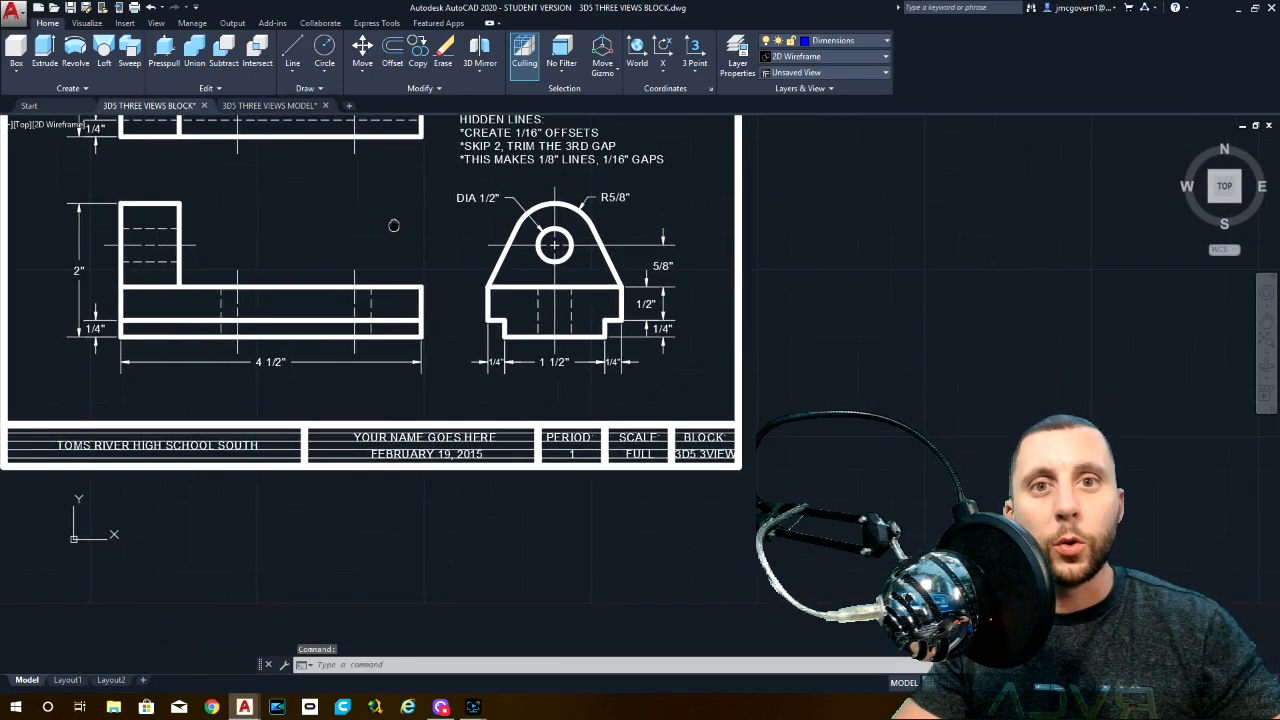
{"action": "left_click", "coordinate": [289, 105]}
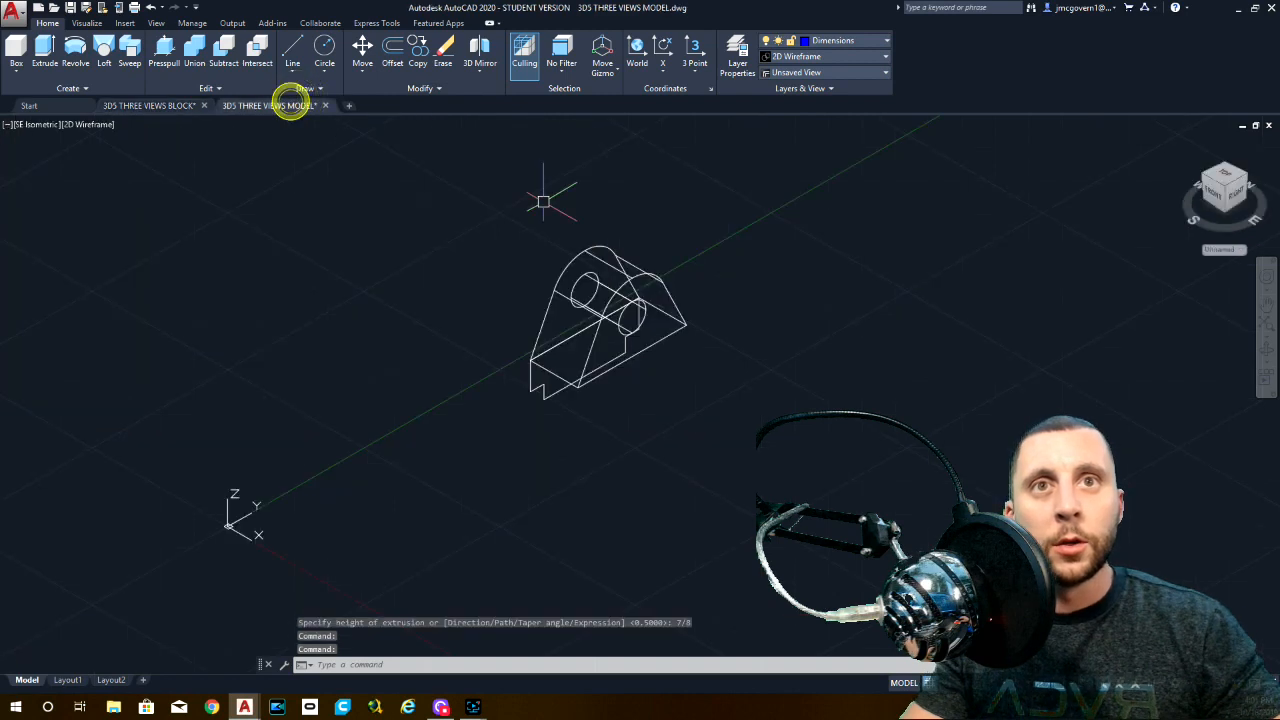
Extrude the base profile 4.5".
{"action": "type", "text": "extr"}
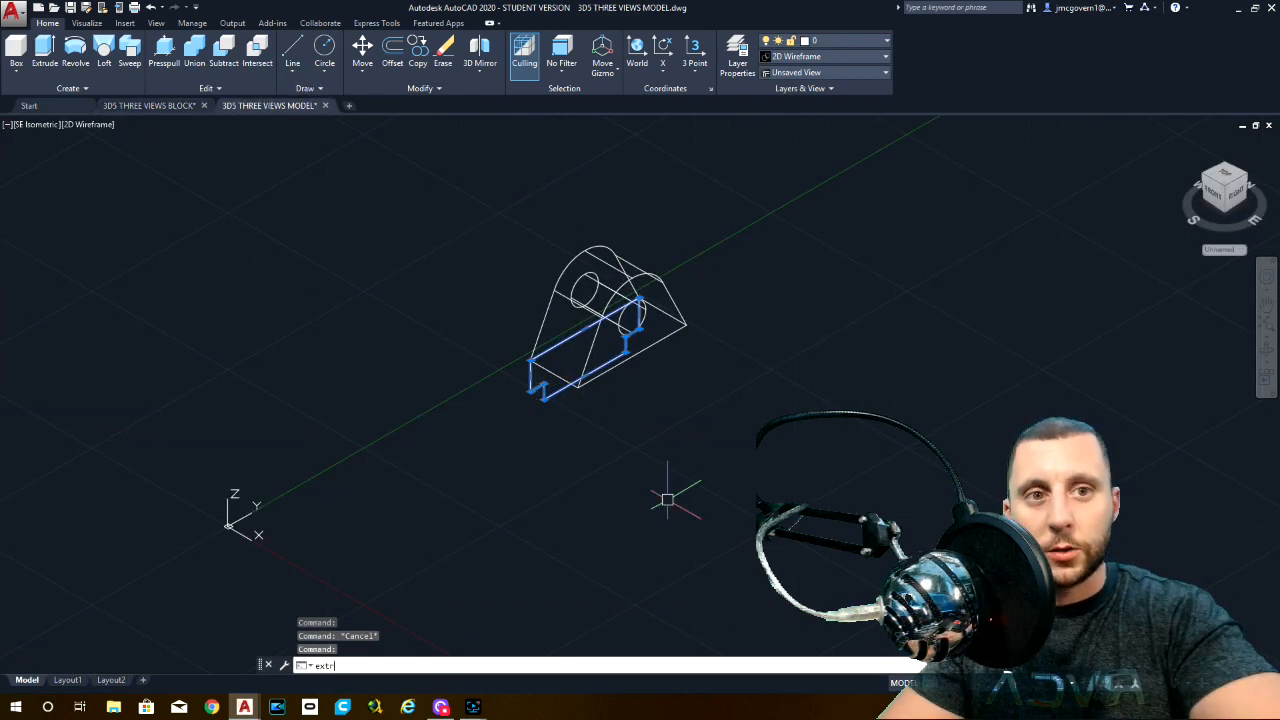
{"action": "key", "text": "Return"}
{"action": "type", "text": "4.5"}
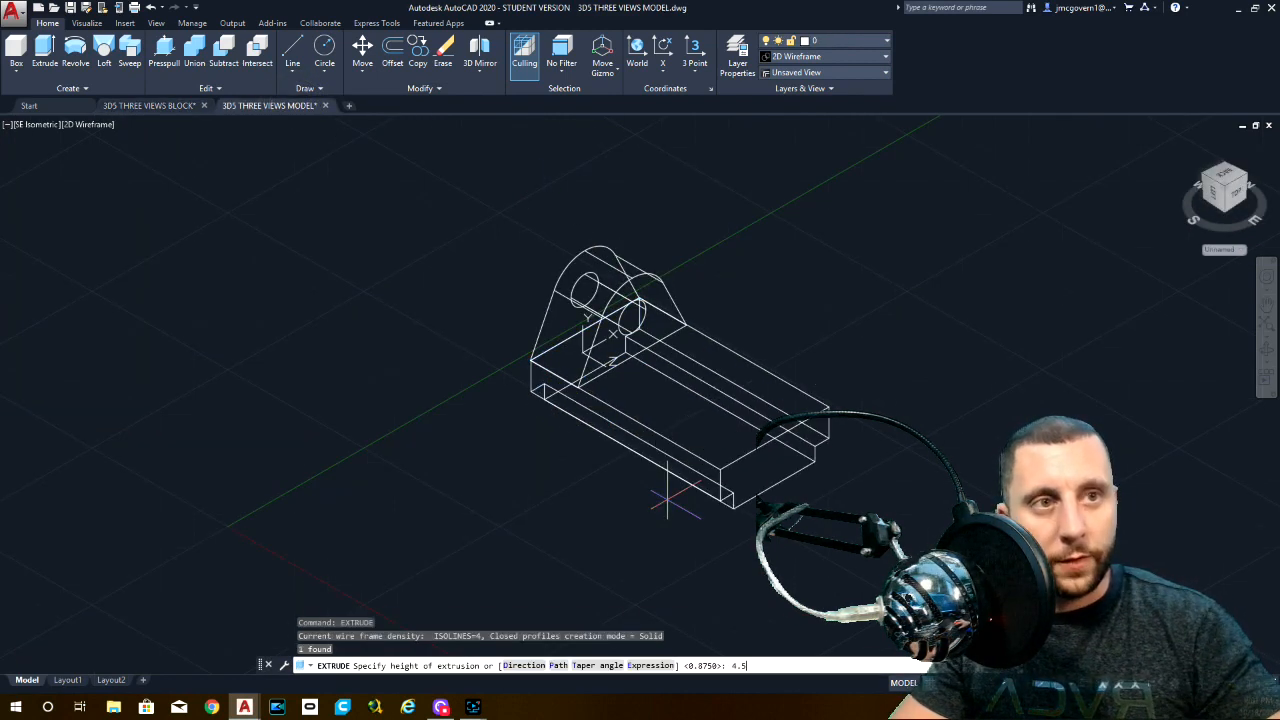
{"action": "key", "text": "Return"}
Subtract the hole cylinder from the upright solid.
{"action": "middle_click_drag", "start_coordinate": [667, 499], "coordinate": [523, 420]}
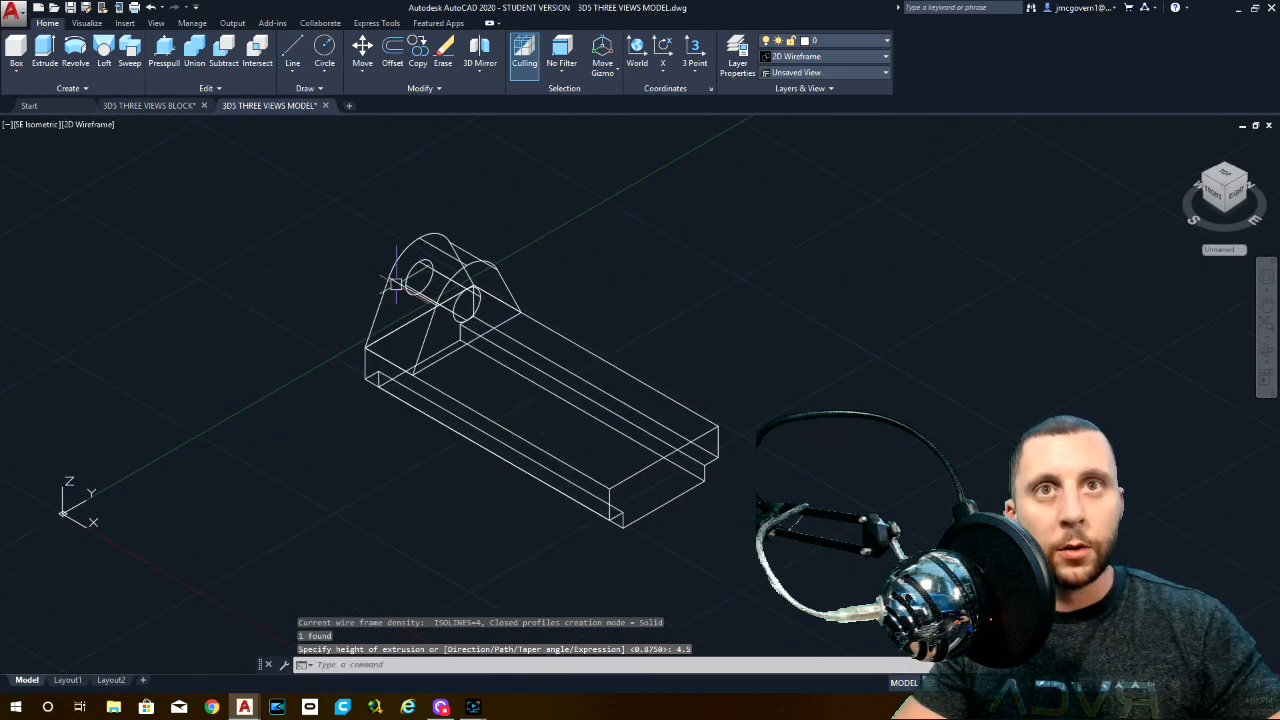
{"action": "left_click", "coordinate": [224, 48]}
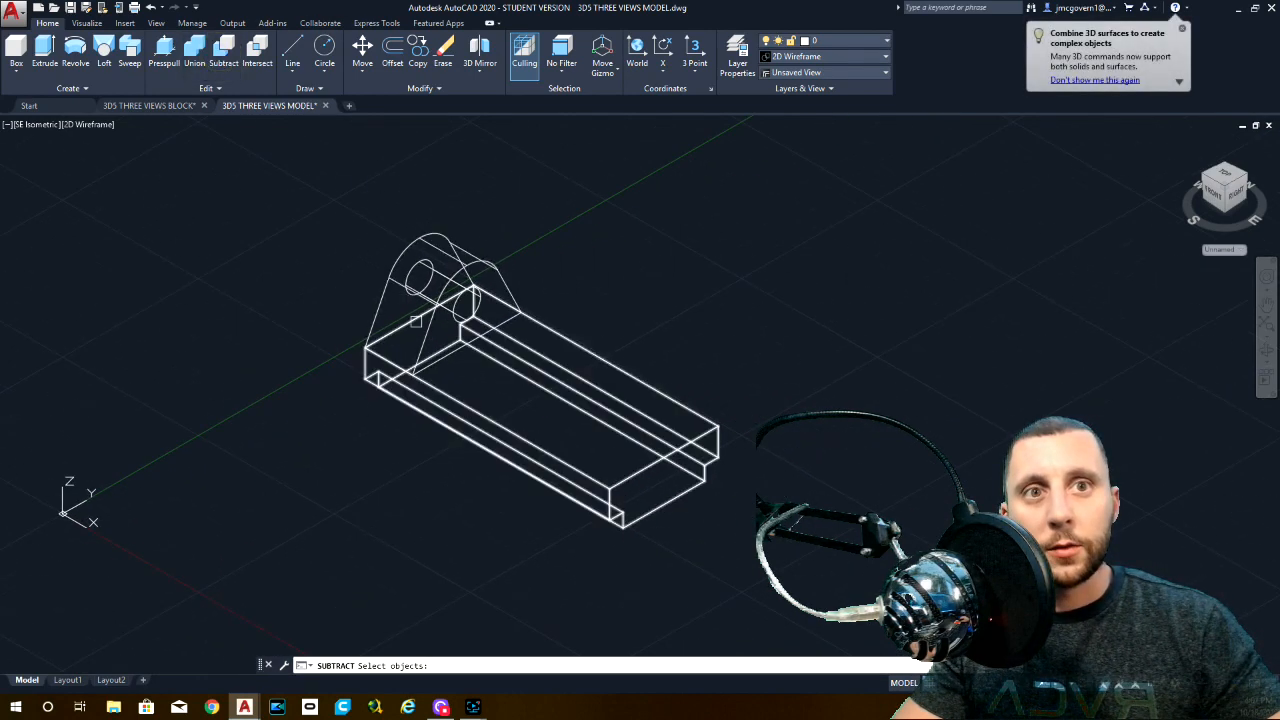
{"action": "left_click", "coordinate": [427, 325]}
{"action": "key", "text": "Return"}
{"action": "left_click", "coordinate": [460, 300]}
{"action": "key", "text": "Return"}
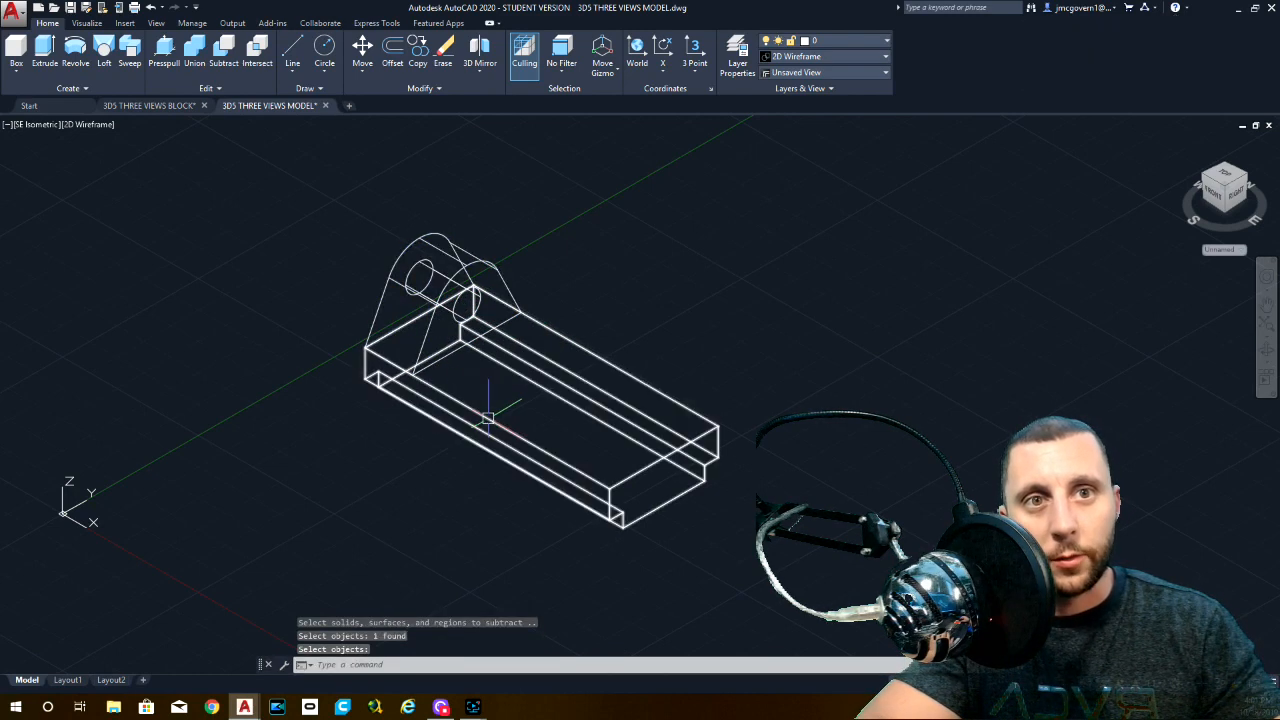
Union the upright with the base and display the model in the Conceptual visual style.
{"action": "left_click", "coordinate": [195, 55]}
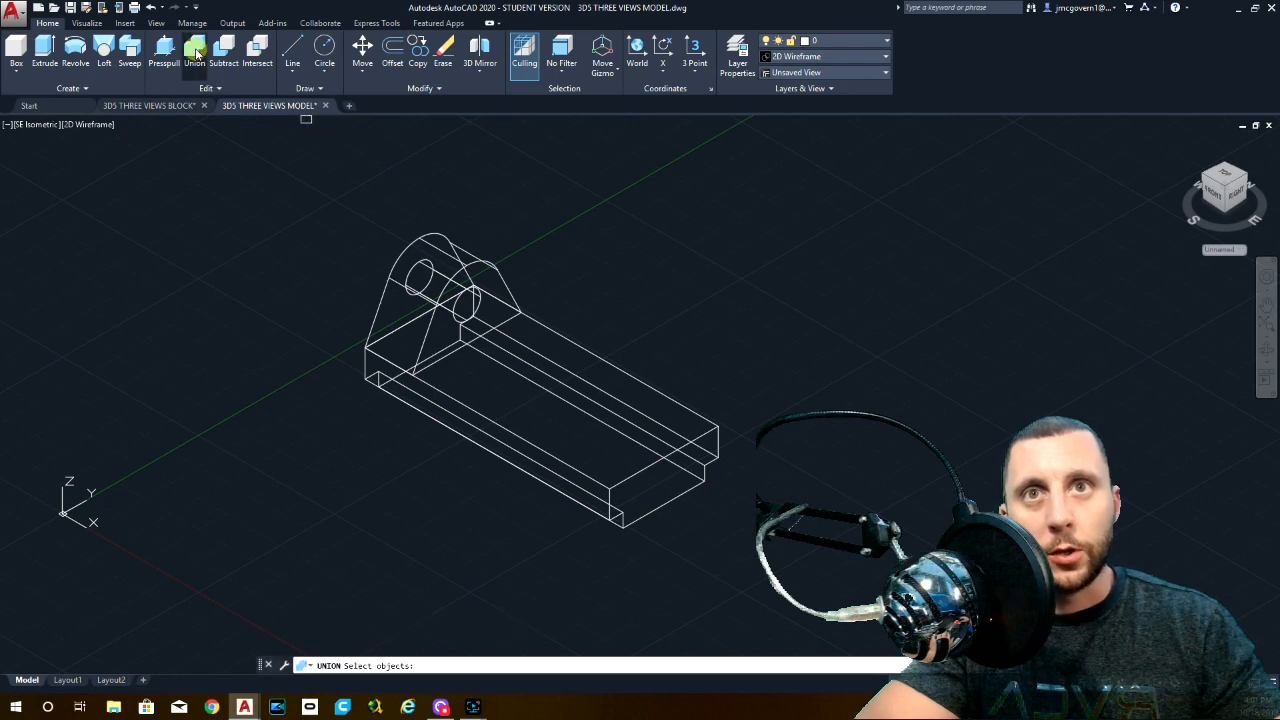
{"action": "left_click", "coordinate": [500, 280]}
{"action": "left_click", "coordinate": [545, 320]}
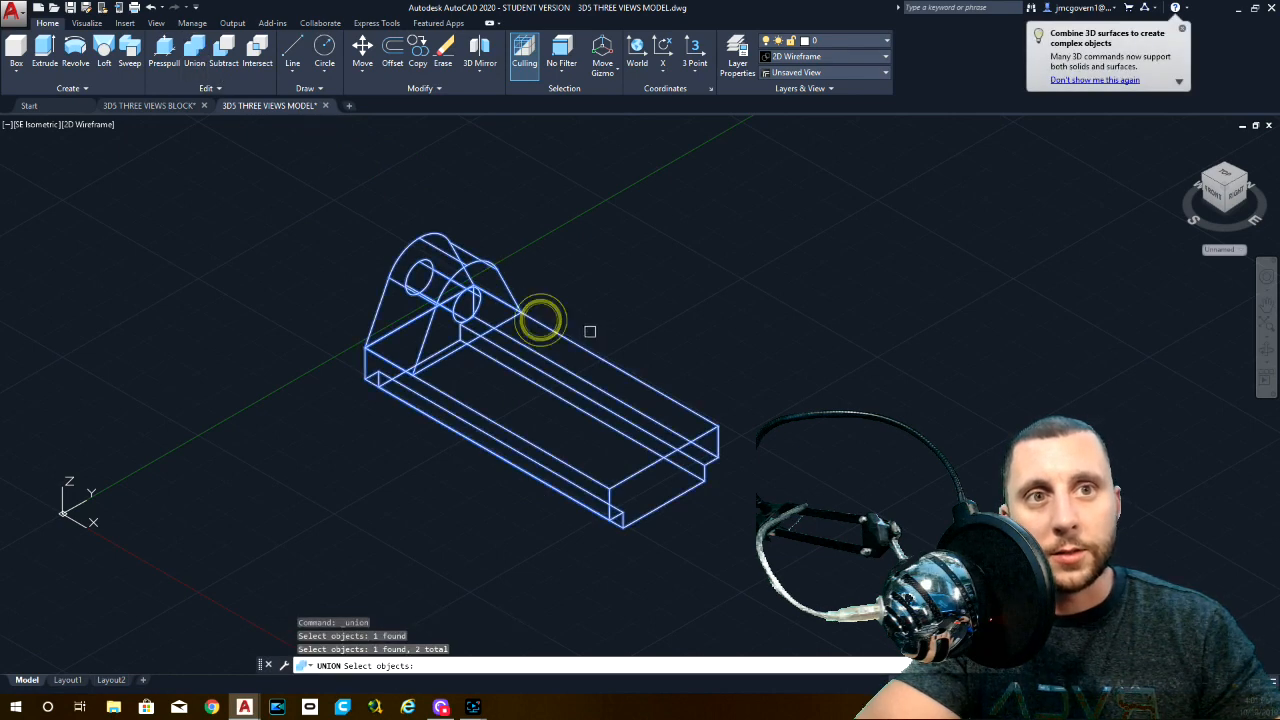
{"action": "key", "text": "Return"}
{"action": "left_click", "coordinate": [90, 124]}
{"action": "left_click", "coordinate": [130, 171]}
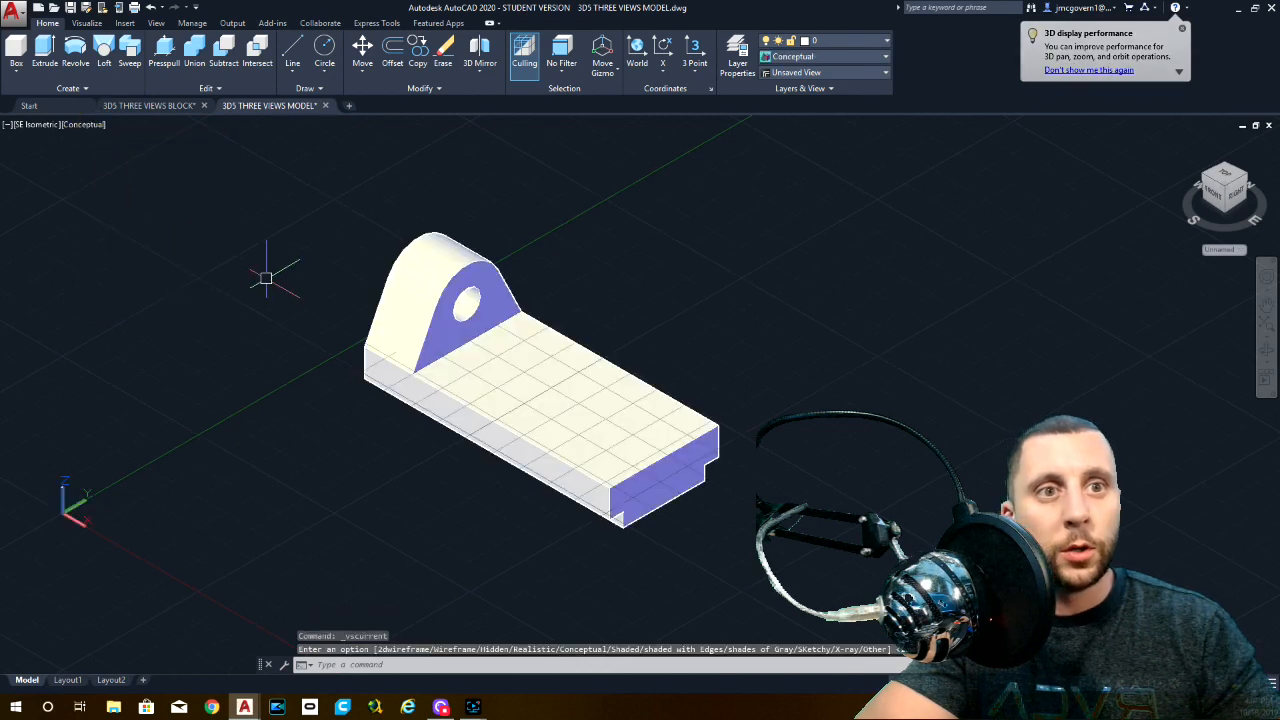
Display the model in 2D Wireframe and check the slot dimensions in the 3D5 THREE VIEWS BLOCK drawing.
{"action": "left_click", "coordinate": [85, 124]}
{"action": "left_click", "coordinate": [104, 158]}
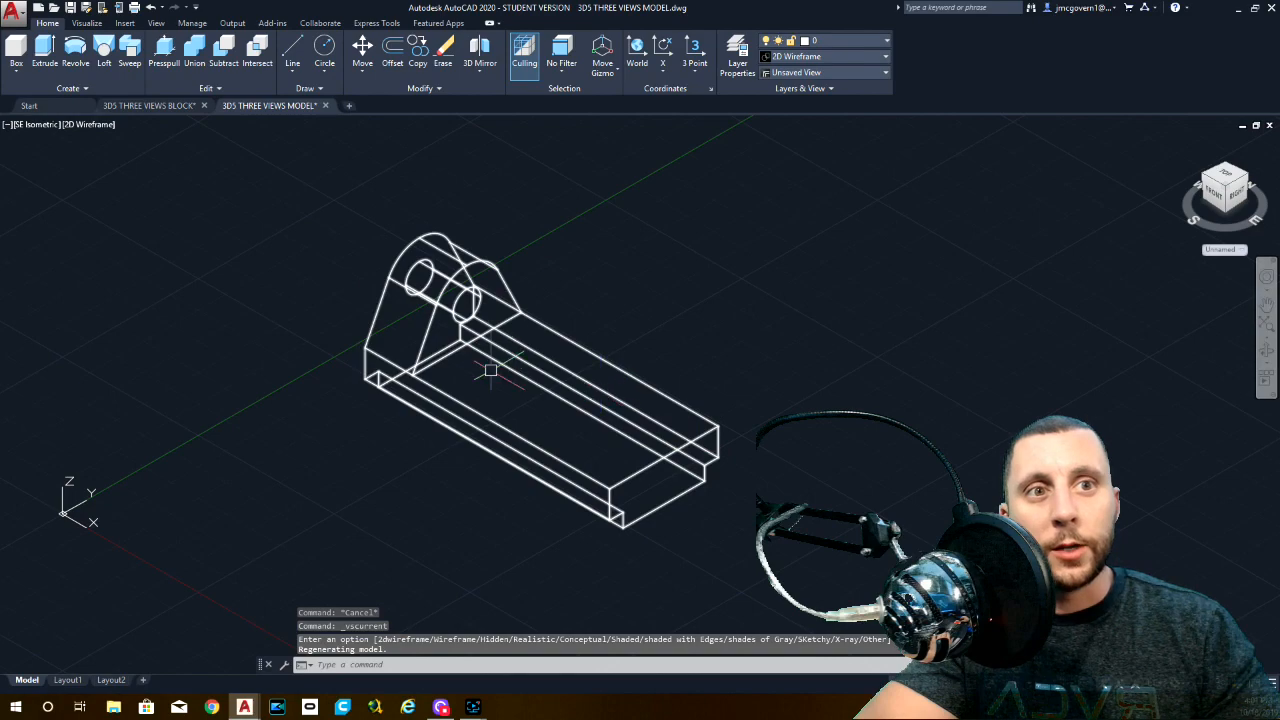
{"action": "left_click", "coordinate": [168, 105]}
{"action": "middle_click_drag", "start_coordinate": [390, 253], "coordinate": [435, 410]}
{"action": "scroll", "coordinate": [387, 178], "scroll_direction": "up", "scroll_amount": 2}
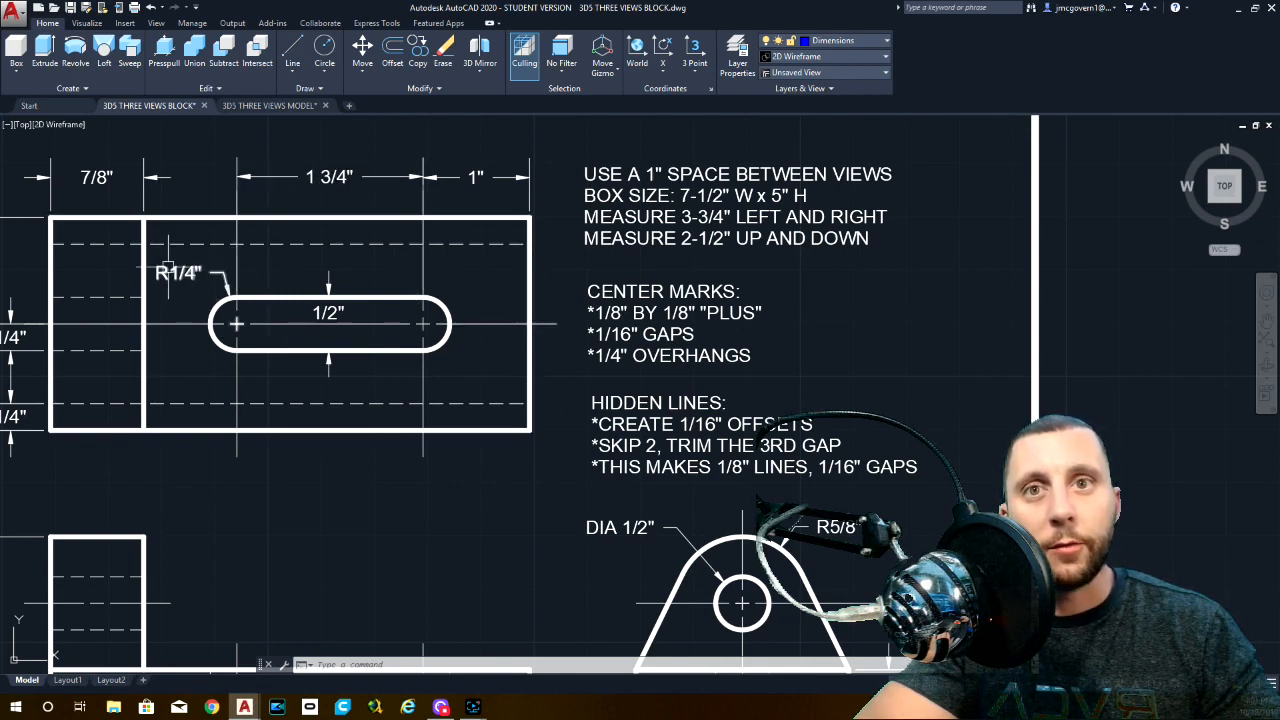
{"action": "left_click", "coordinate": [277, 106]}
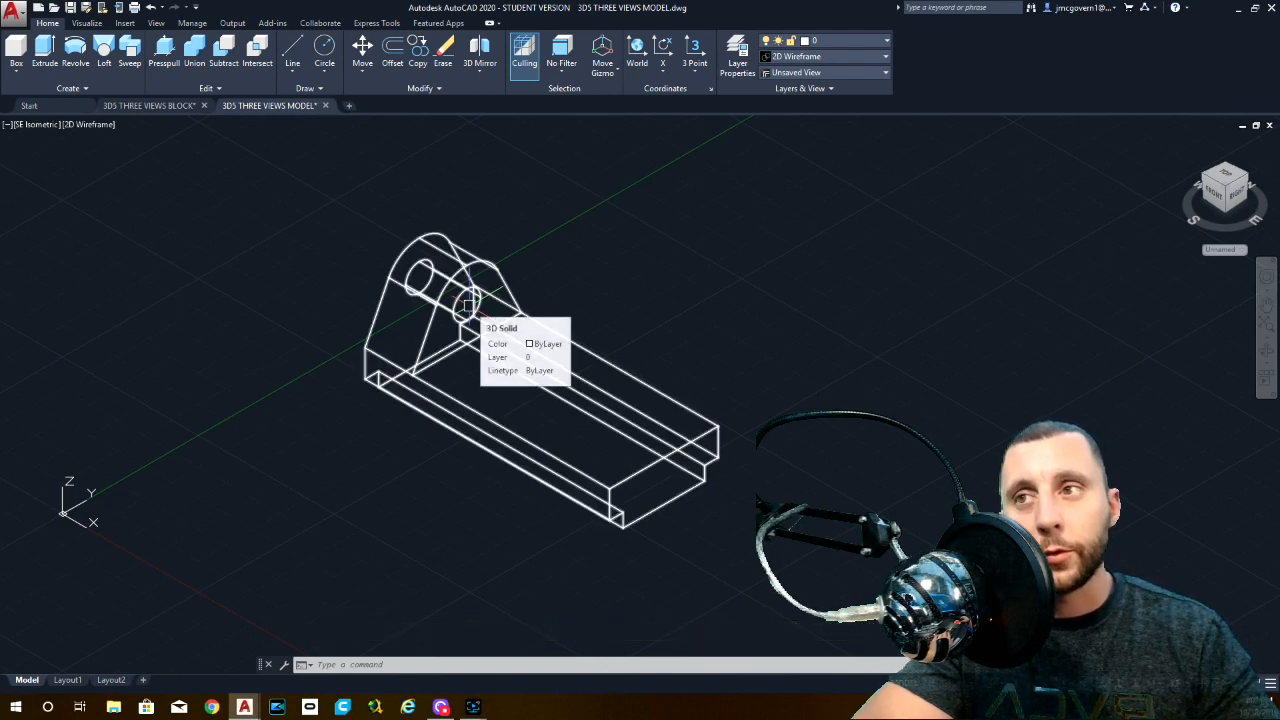
Draw a line along the top edge of the base at the end opposite the upright.
{"action": "left_click", "coordinate": [293, 47]}
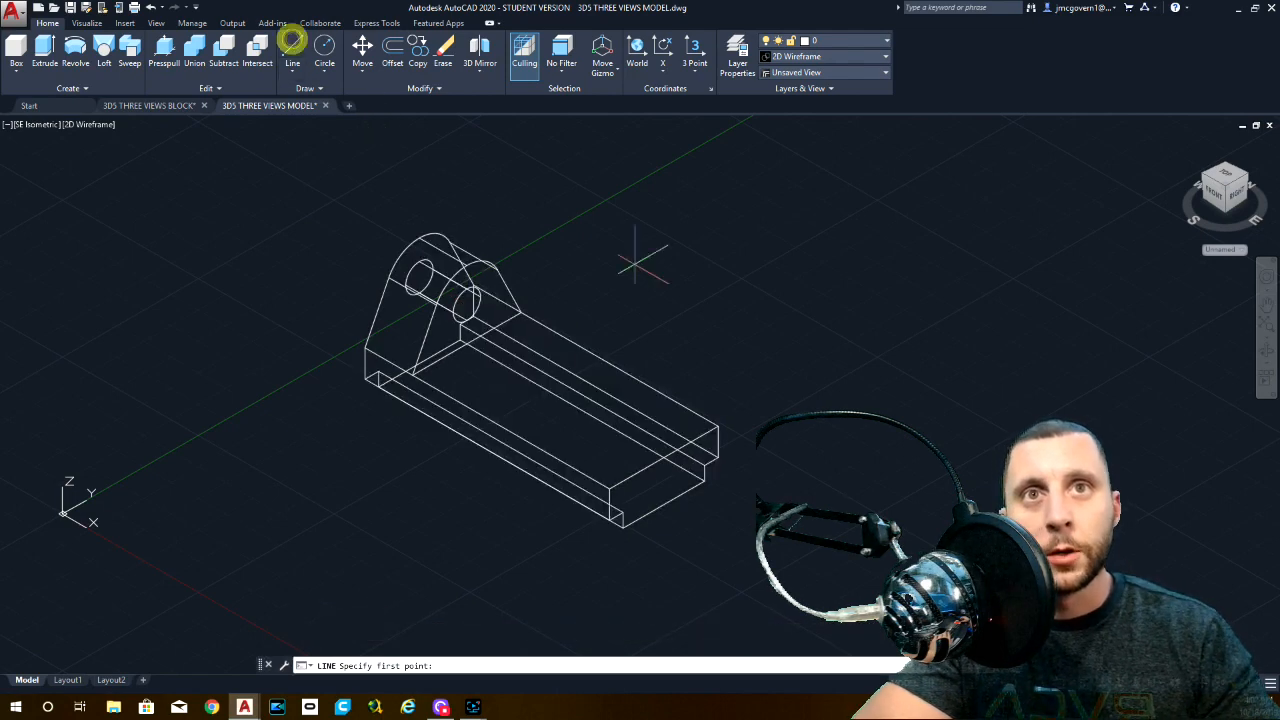
{"action": "left_click", "coordinate": [609, 489]}
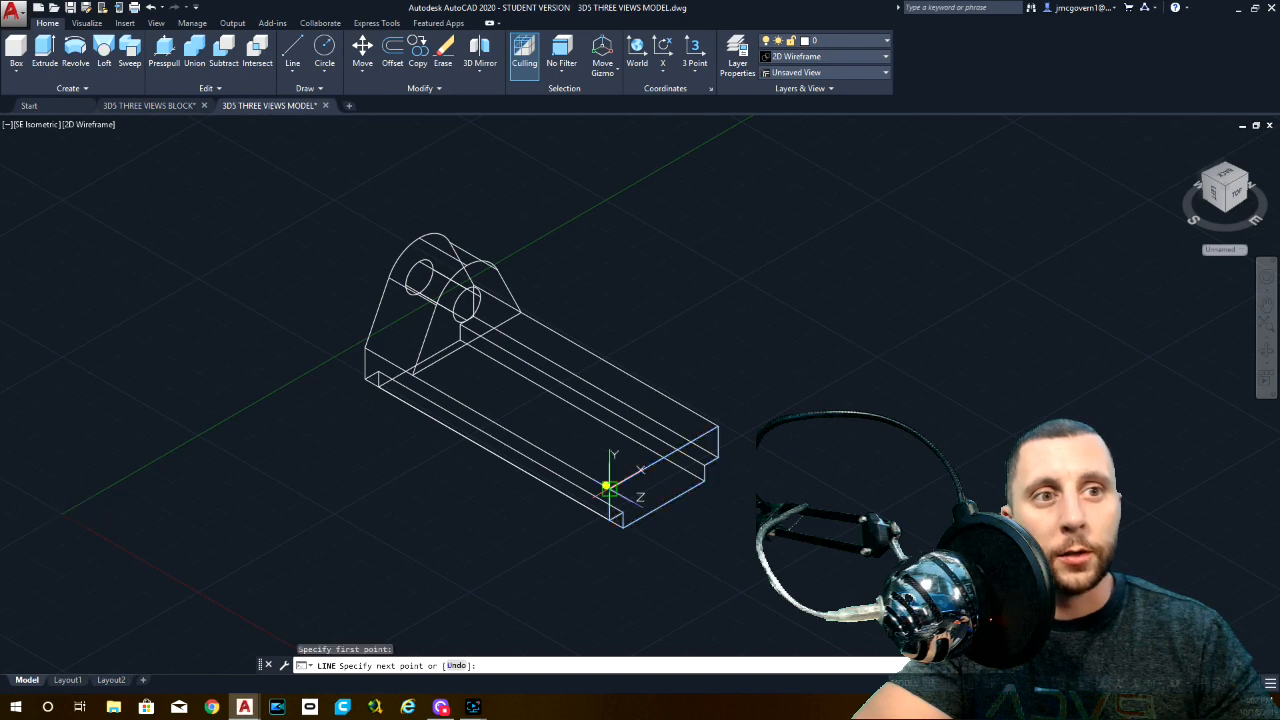
{"action": "left_click", "coordinate": [716, 428]}
{"action": "key", "text": "Escape"}
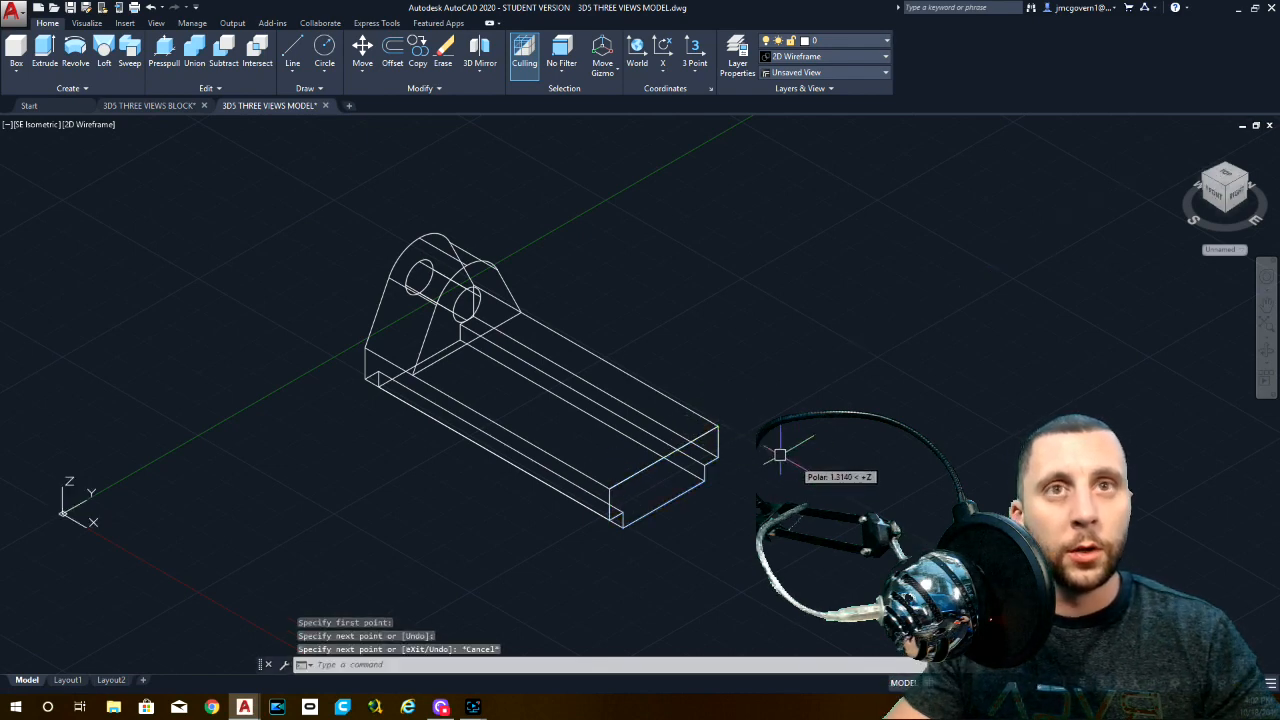
Offset the line on the base's top end edge 1" toward the upright.
{"action": "left_click", "coordinate": [393, 50]}
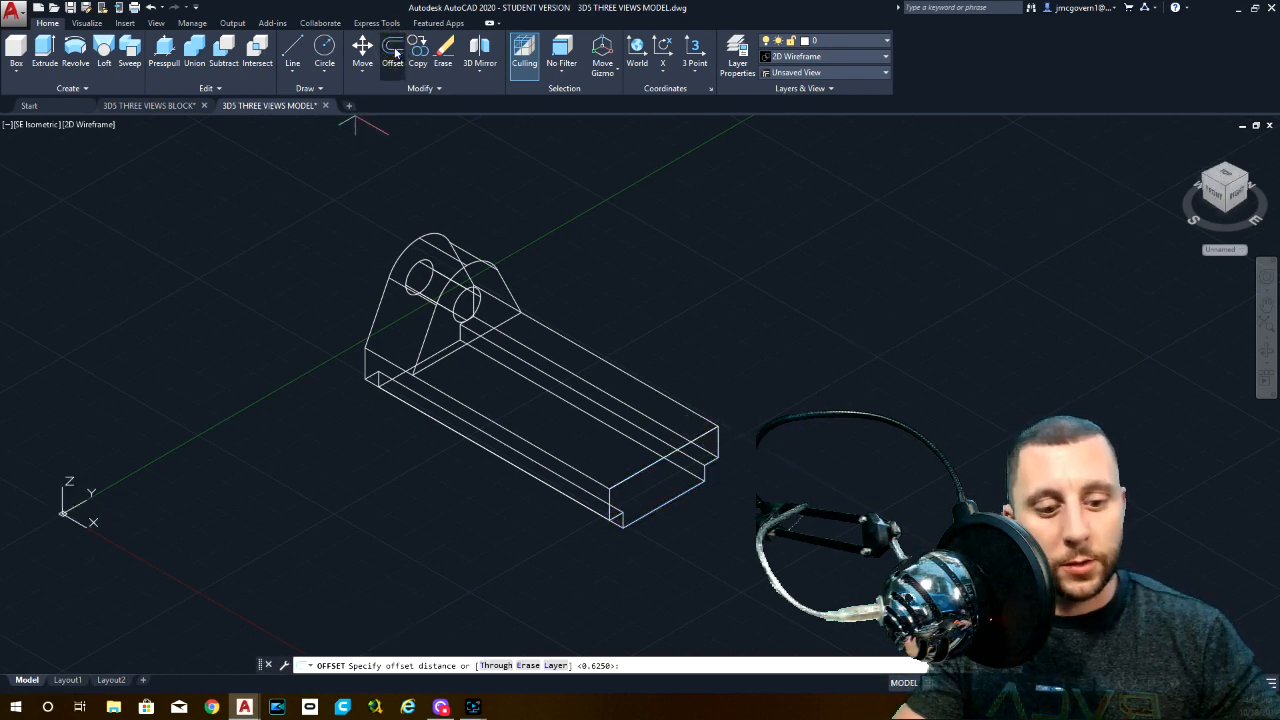
{"action": "type", "text": "1"}
{"action": "key", "text": "Return"}
{"action": "left_click", "coordinate": [663, 460]}
{"action": "left_click", "coordinate": [614, 443]}
{"action": "key", "text": "Escape"}
Offset the new construction line another 1-3/4" toward the upright.
{"action": "key", "text": "Return"}
{"action": "type", "text": "1-3/4"}
{"action": "key", "text": "Return"}
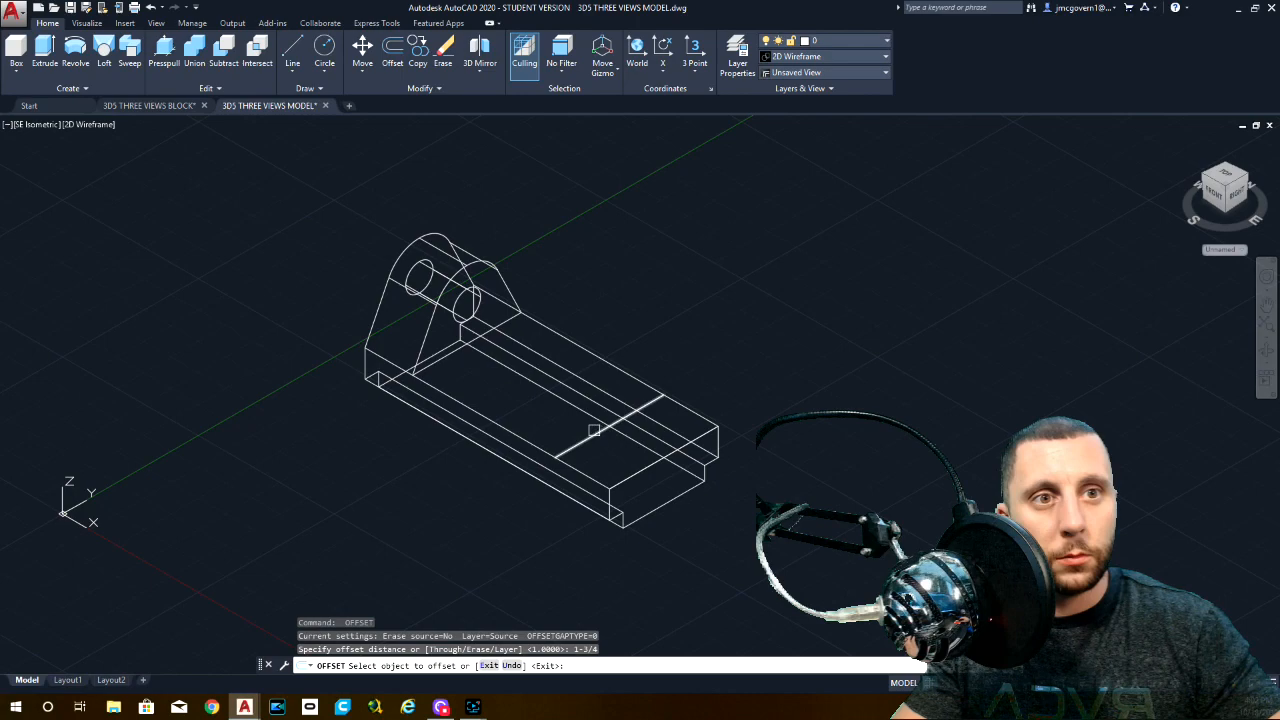
{"action": "left_click", "coordinate": [594, 430]}
{"action": "left_click", "coordinate": [557, 406]}
{"action": "key", "text": "Escape"}
In the Top view, draw a 1/4" radius circle centred on the midpoint of each of the two offset lines.
{"action": "middle_click_drag", "start_coordinate": [826, 388], "coordinate": [661, 340], "text": "shift"}
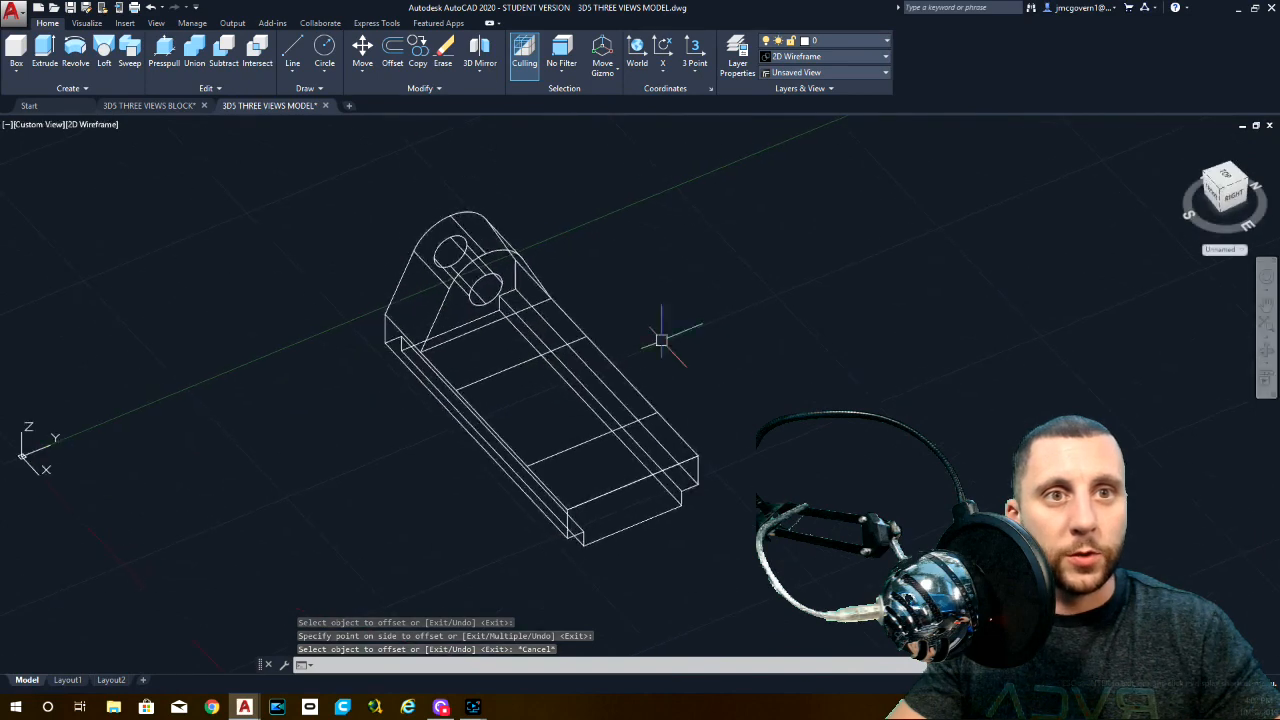
{"action": "left_click", "coordinate": [31, 125]}
{"action": "left_click", "coordinate": [53, 157]}
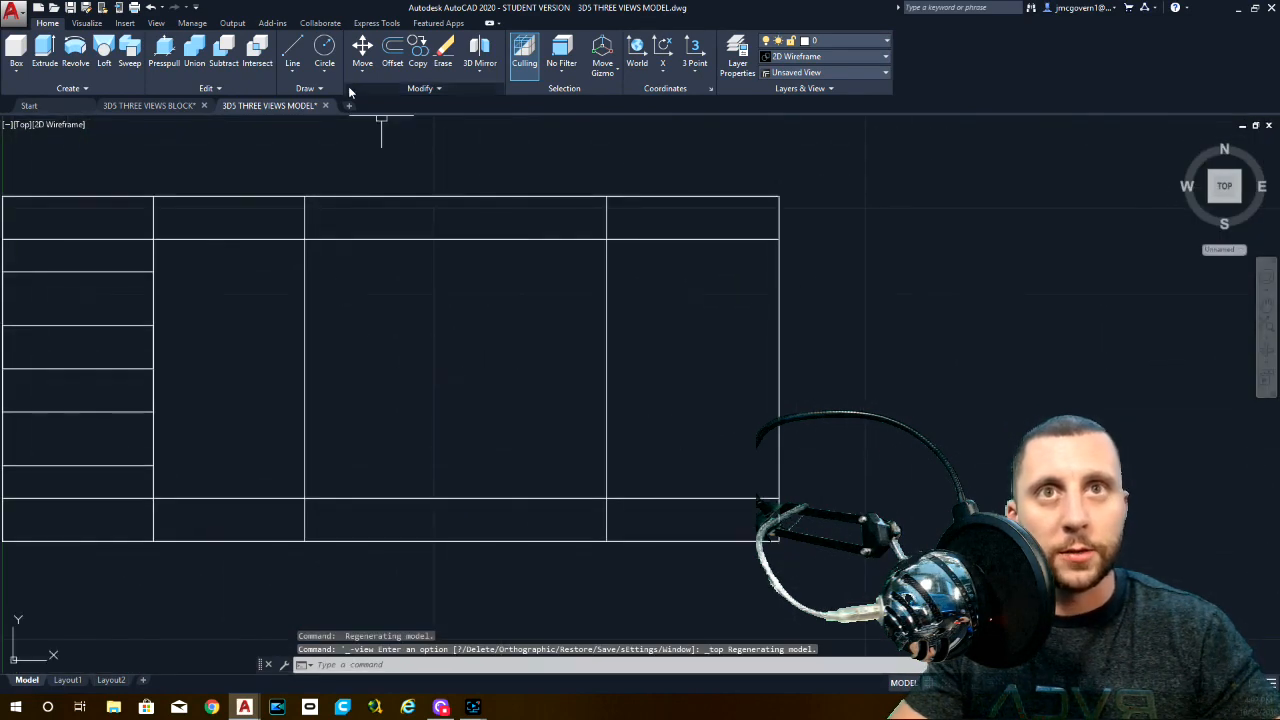
{"action": "left_click", "coordinate": [326, 62]}
{"action": "left_click", "coordinate": [340, 146]}
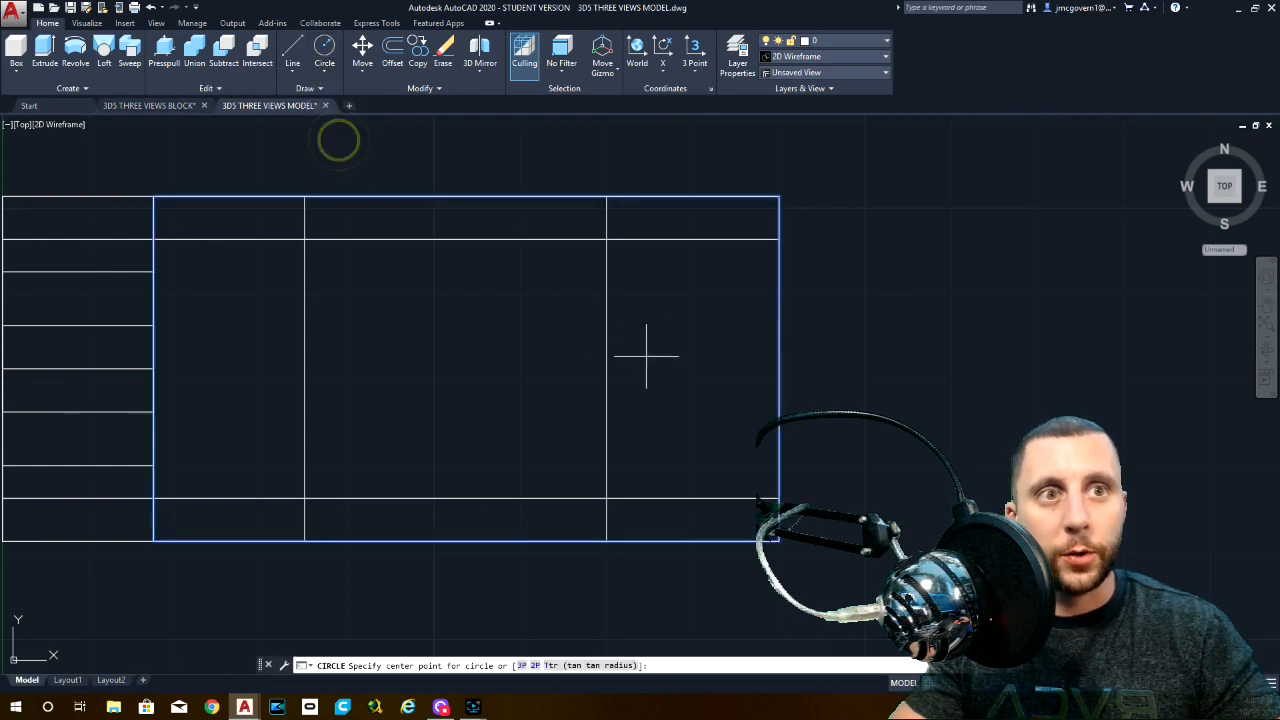
{"action": "left_click", "coordinate": [606, 365]}
{"action": "type", "text": "1/4"}
{"action": "key", "text": "Return"}
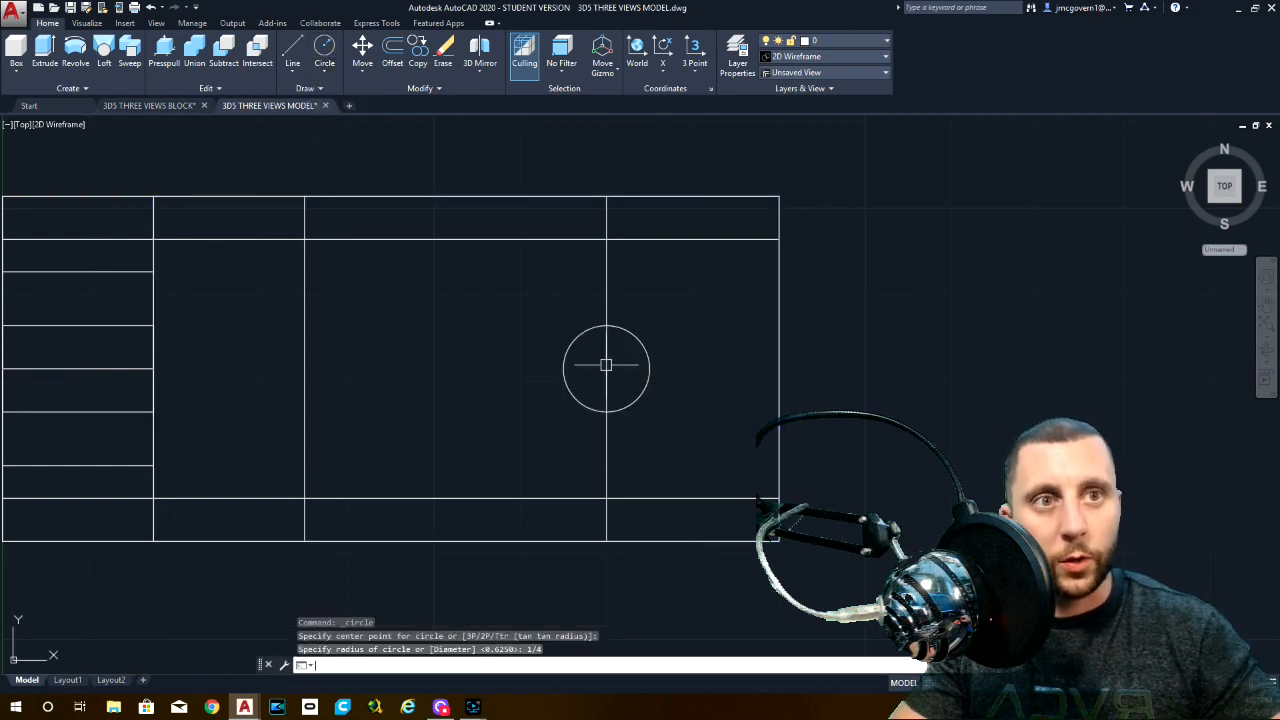
{"action": "key", "text": "Return"}
{"action": "left_click", "coordinate": [304, 367]}
{"action": "type", "text": "1"}
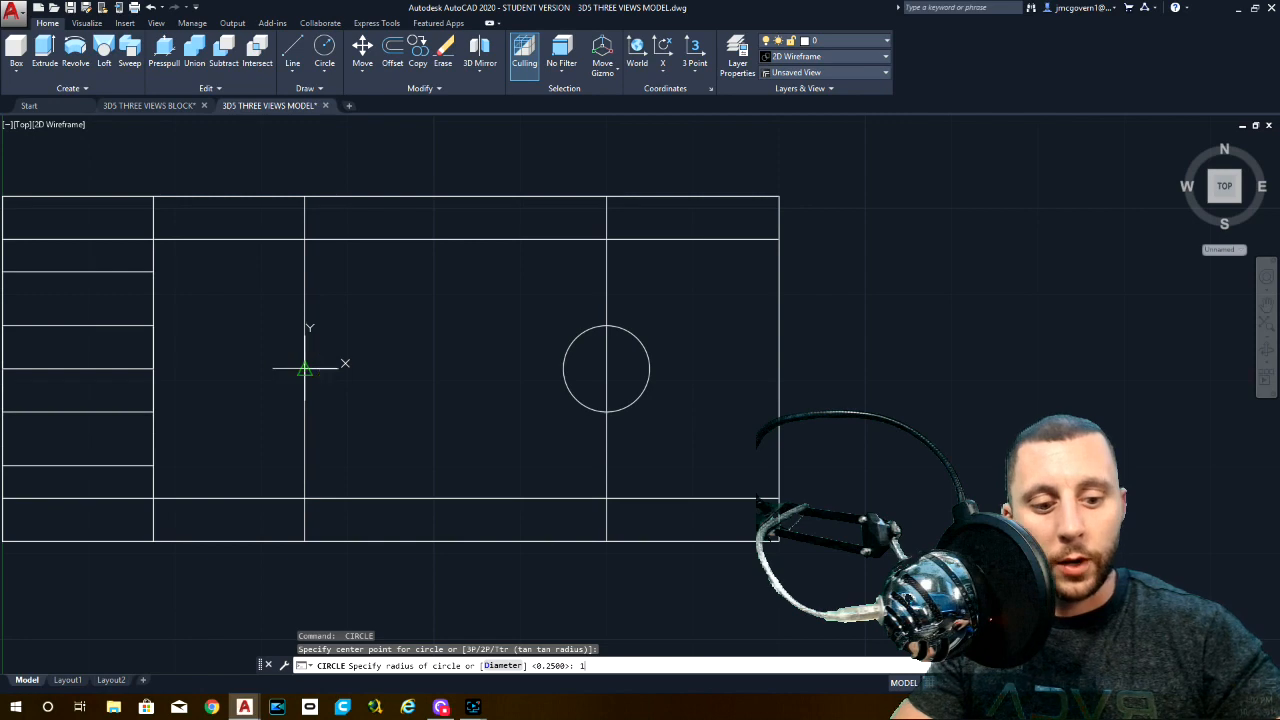
{"action": "type", "text": "/4"}
{"action": "key", "text": "Return"}
Compare with the slot in the block drawing, and connect the two circles in the model with two horizontal tangent lines.
{"action": "left_click", "coordinate": [172, 106]}
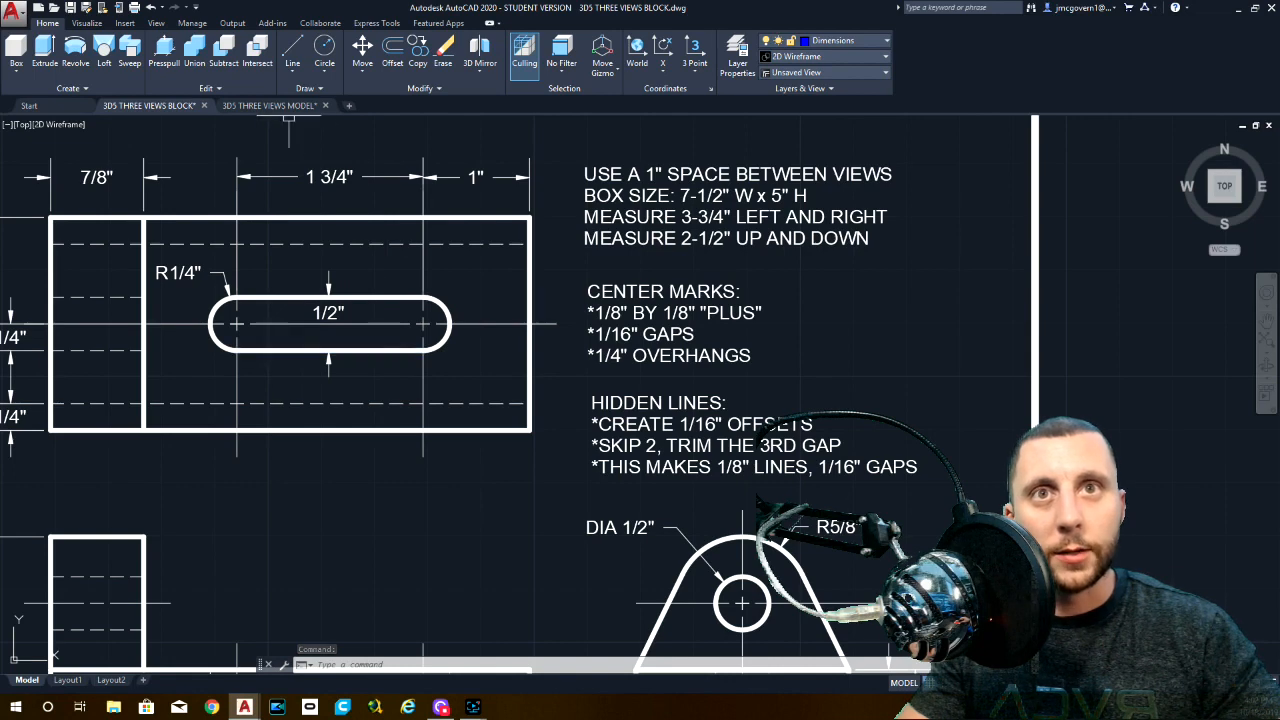
{"action": "left_click", "coordinate": [281, 108]}
{"action": "left_click", "coordinate": [292, 48]}
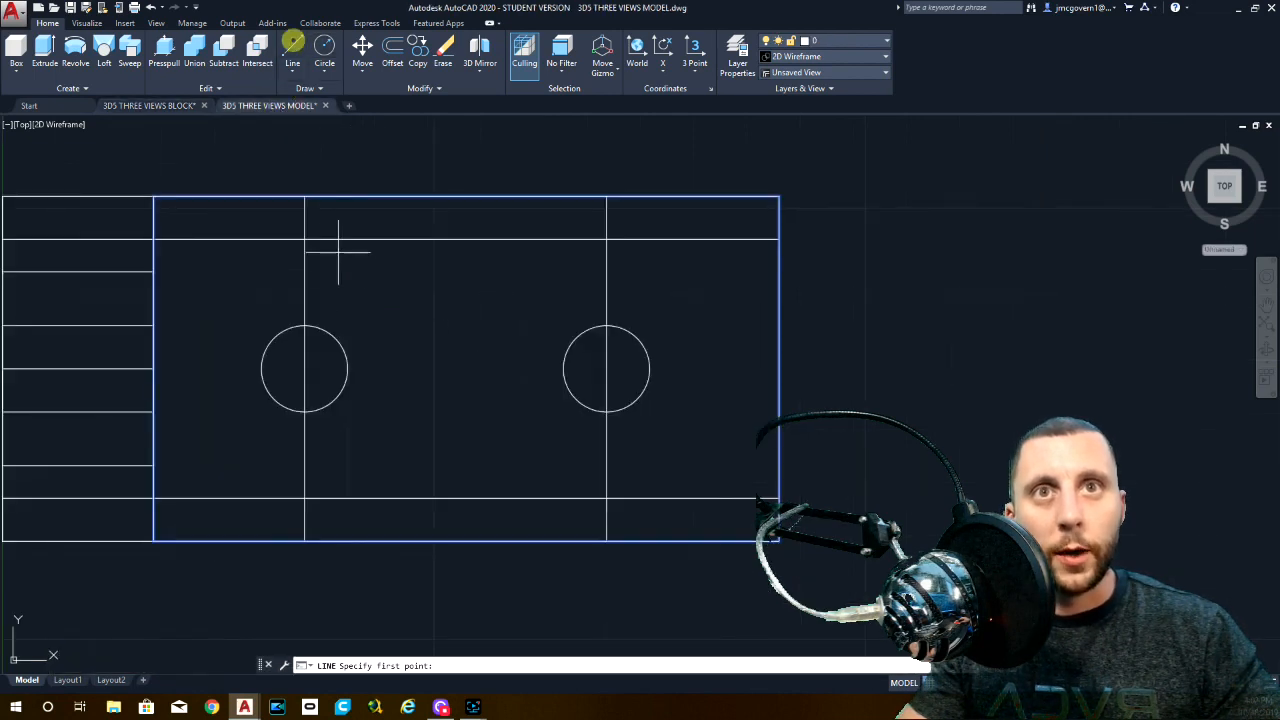
{"action": "left_click", "coordinate": [305, 325]}
{"action": "left_click", "coordinate": [606, 325]}
{"action": "key", "text": "Return"}
{"action": "key", "text": "Return"}
{"action": "left_click", "coordinate": [606, 411]}
{"action": "left_click", "coordinate": [305, 411]}
{"action": "key", "text": "Escape"}
Trim the inner halves of both circles to form the slot outline and delete the two offset construction lines.
{"action": "type", "text": "tr"}
{"action": "key", "text": "Return"}
{"action": "key", "text": "Return"}
{"action": "left_click", "coordinate": [575, 356]}
{"action": "left_click", "coordinate": [547, 366]}
{"action": "left_click_drag", "start_coordinate": [445, 358], "coordinate": [320, 366]}
{"action": "key", "text": "Escape"}
{"action": "mouse_move", "coordinate": [671, 257]}
{"action": "left_mouse_down"}
{"action": "mouse_move", "coordinate": [349, 257]}
{"action": "mouse_move", "coordinate": [251, 288]}
{"action": "left_mouse_up"}
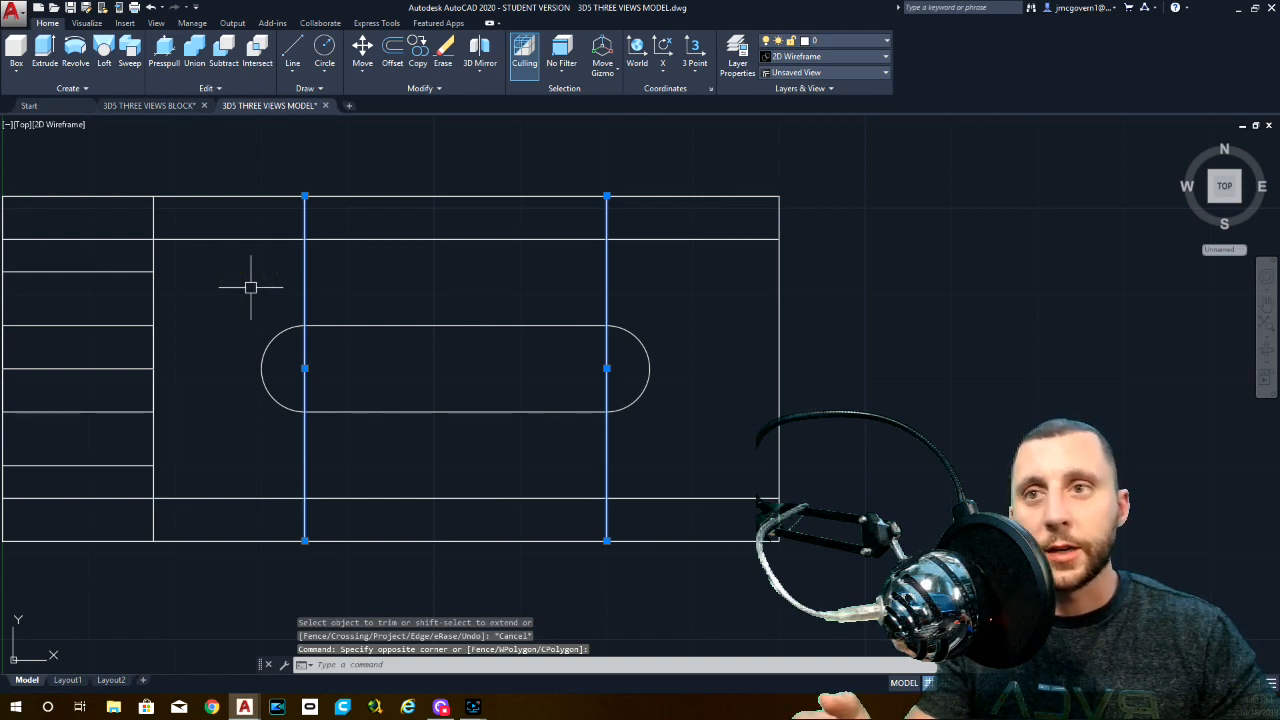
{"action": "key", "text": "Delete"}
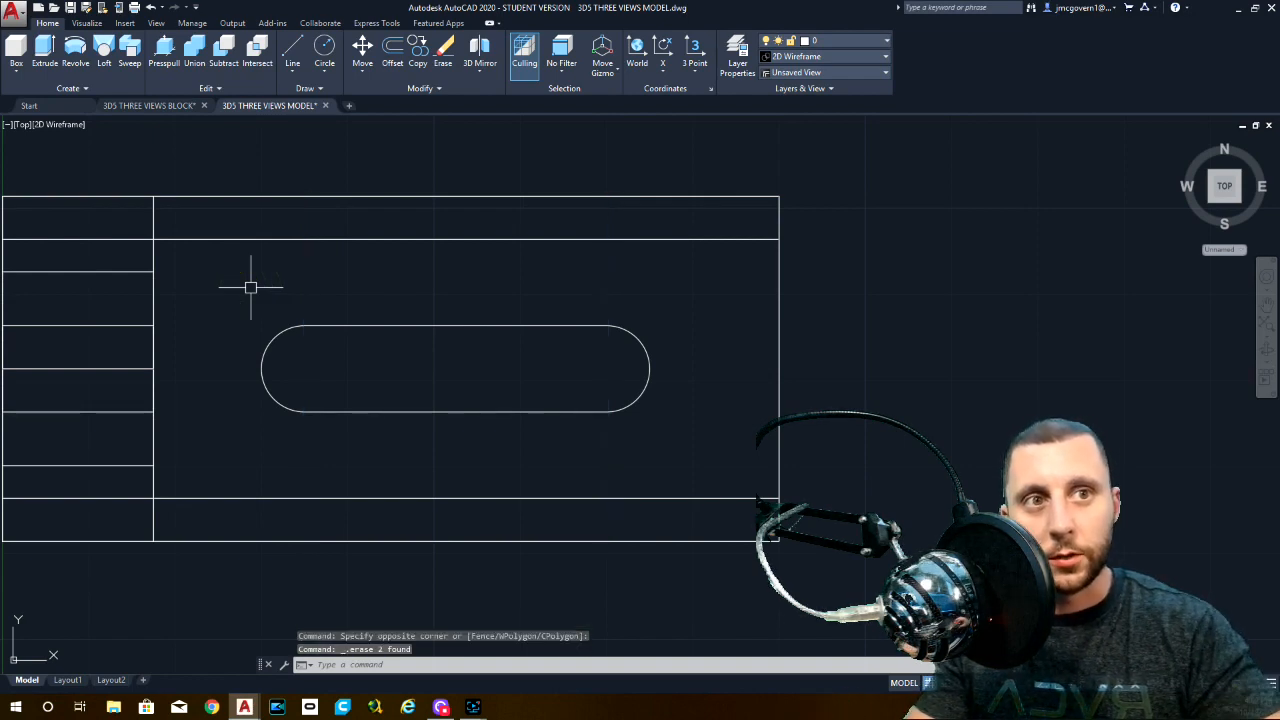
Join the two lines and two arcs of the slot outline into one polyline.
{"action": "mouse_move", "coordinate": [590, 410]}
{"action": "middle_mouse_down", "text": "shift"}
{"action": "mouse_move", "coordinate": [583, 423]}
{"action": "mouse_move", "coordinate": [537, 380]}
{"action": "mouse_move", "coordinate": [509, 234]}
{"action": "mouse_move", "coordinate": [500, 214]}
{"action": "mouse_move", "coordinate": [466, 211]}
{"action": "mouse_move", "coordinate": [586, 349]}
{"action": "middle_mouse_up", "text": "shift"}
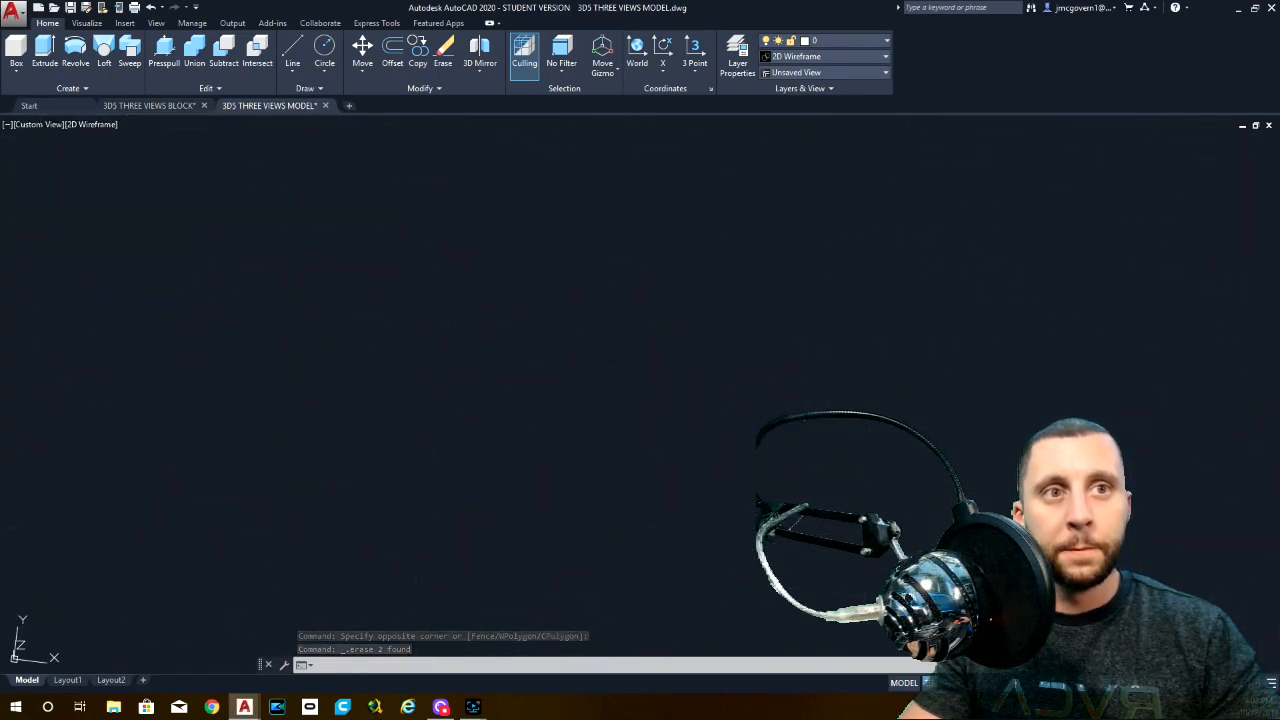
{"action": "left_click", "coordinate": [686, 306]}
{"action": "left_click", "coordinate": [252, 393]}
{"action": "left_click", "coordinate": [484, 276]}
{"action": "left_click", "coordinate": [408, 317]}
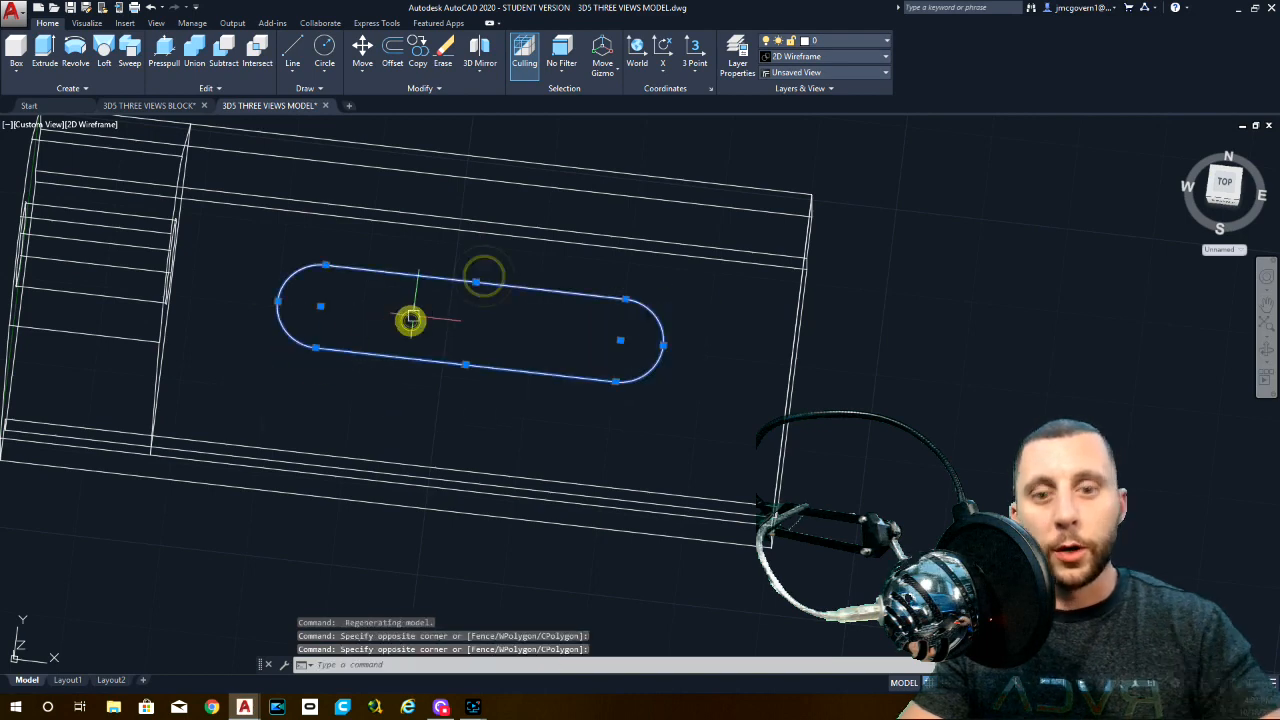
{"action": "type", "text": "join"}
{"action": "key", "text": "Return"}
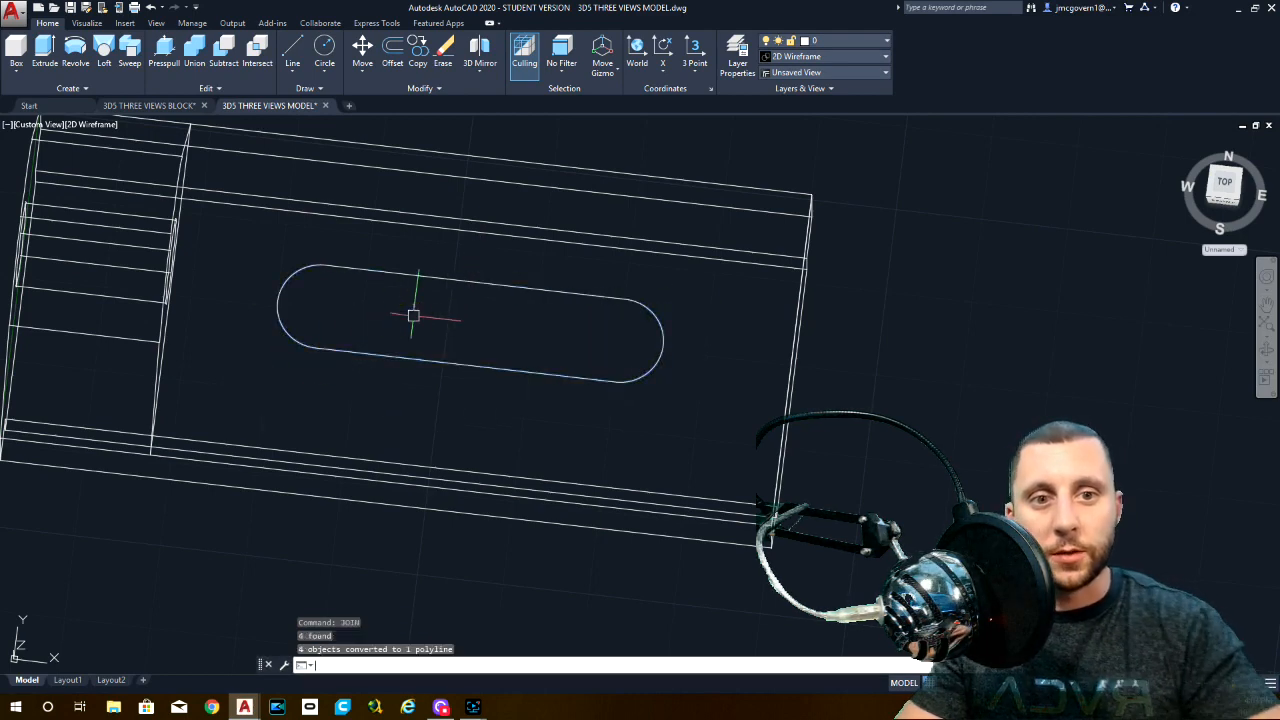
Set the model to the SE Isometric view and check the slot's depth in the block drawing's side view.
{"action": "left_click", "coordinate": [48, 128]}
{"action": "left_click", "coordinate": [71, 157]}
{"action": "left_click", "coordinate": [429, 271]}
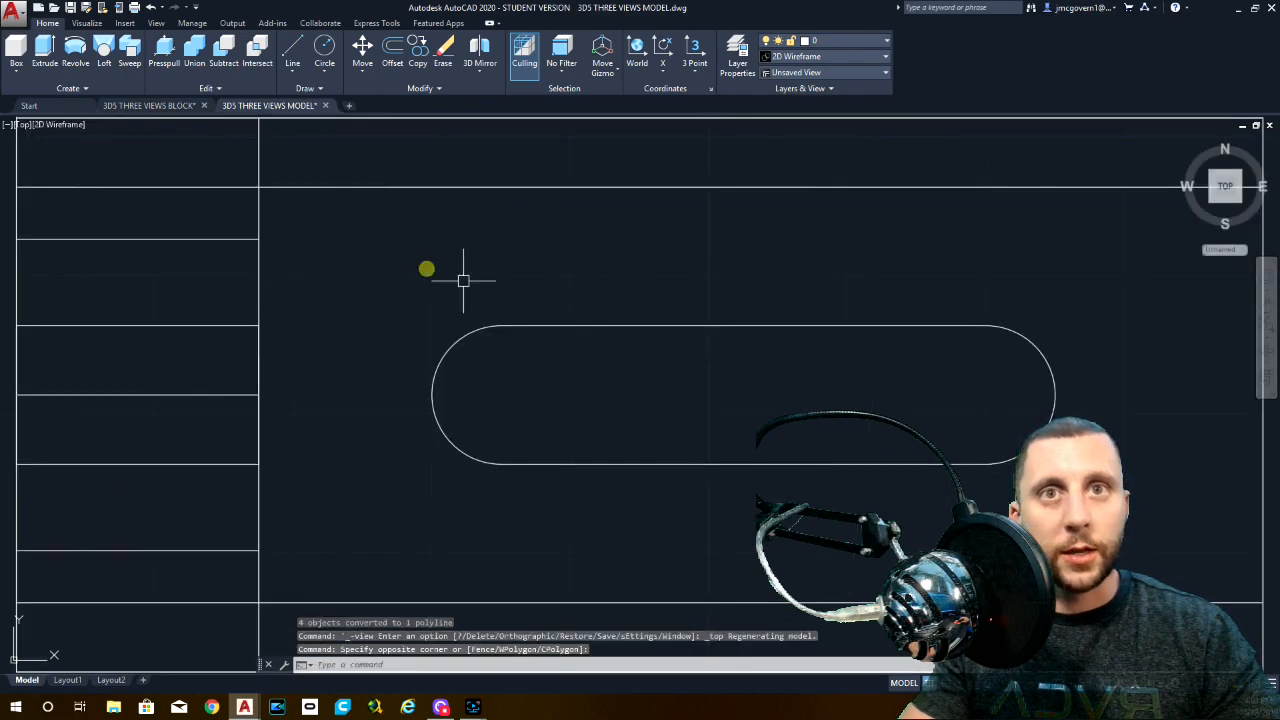
{"action": "left_click", "coordinate": [1242, 200]}
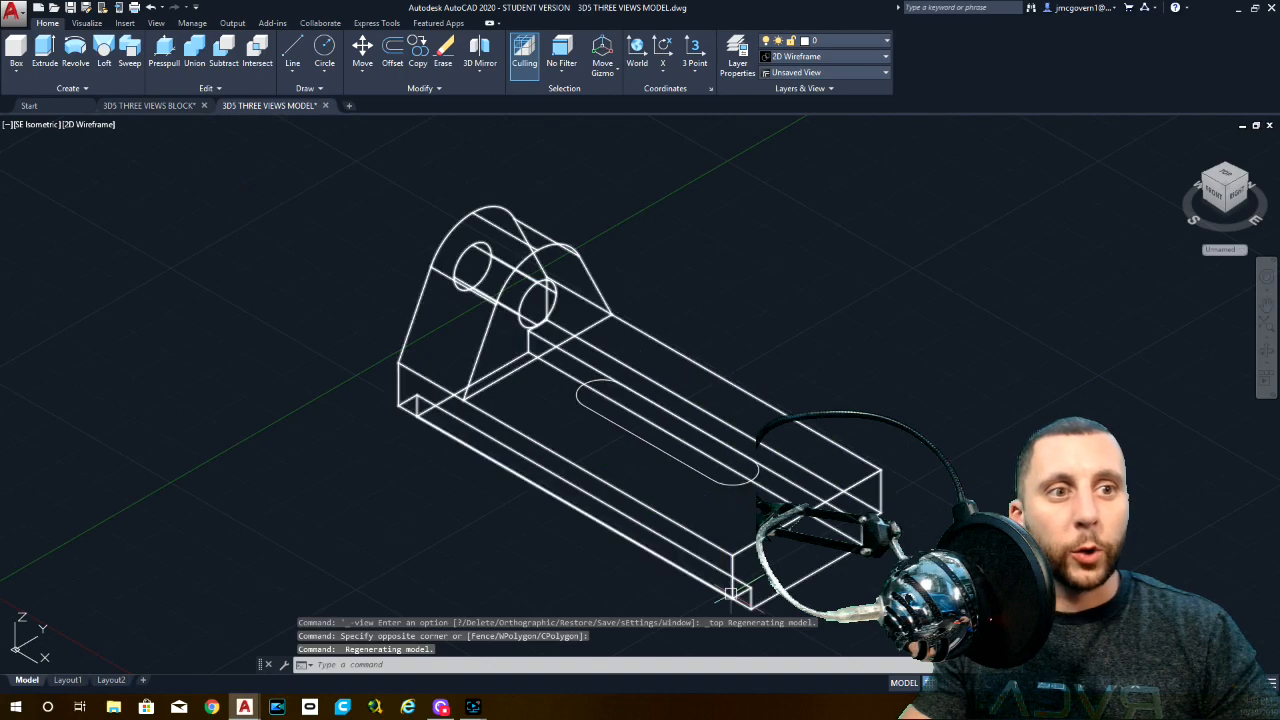
{"action": "left_click", "coordinate": [168, 104]}
{"action": "scroll", "coordinate": [518, 215], "scroll_direction": "down", "scroll_amount": 2}
{"action": "scroll", "coordinate": [731, 455], "scroll_direction": "up", "scroll_amount": 6}
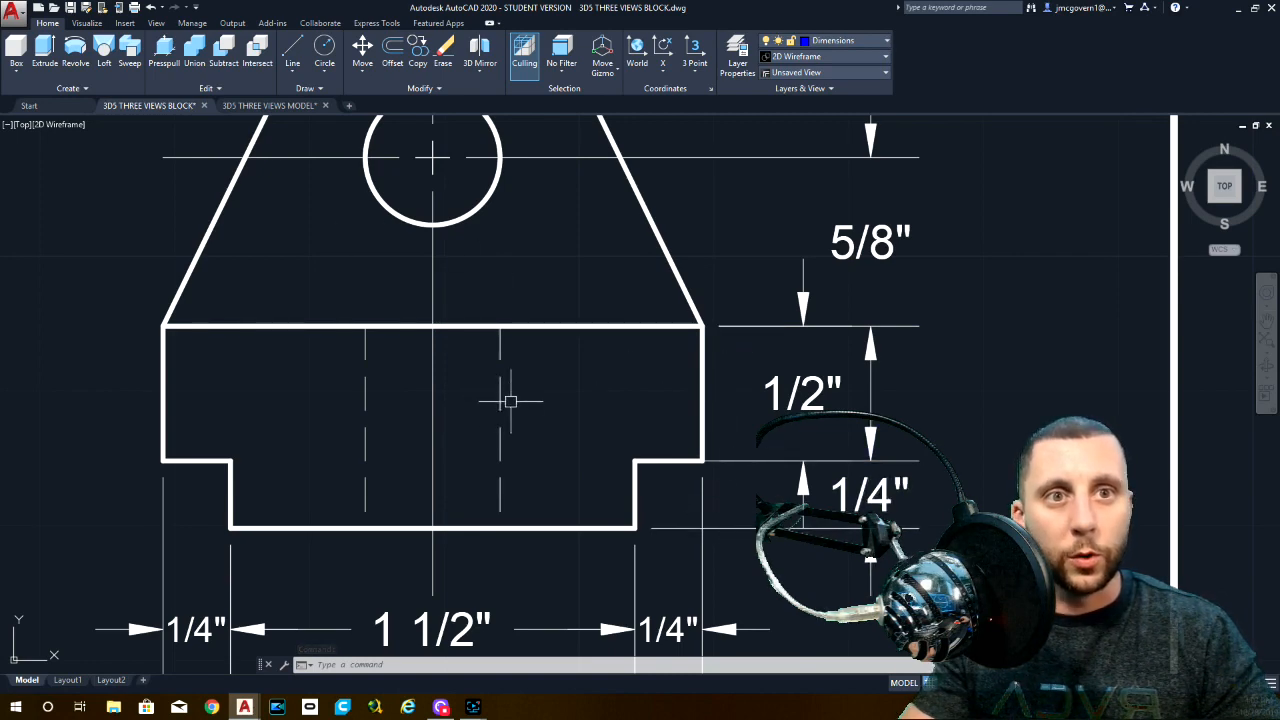
{"action": "scroll", "coordinate": [512, 385], "scroll_direction": "down", "scroll_amount": 2}
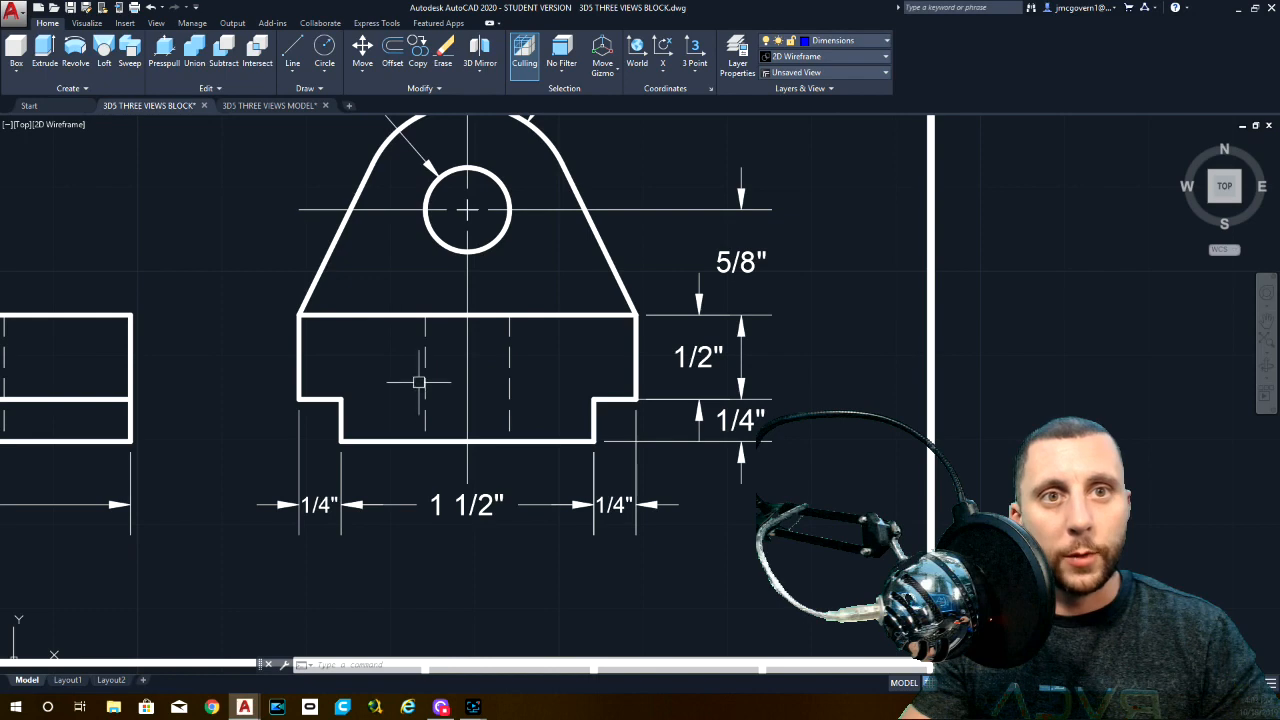
{"action": "left_click", "coordinate": [268, 105]}
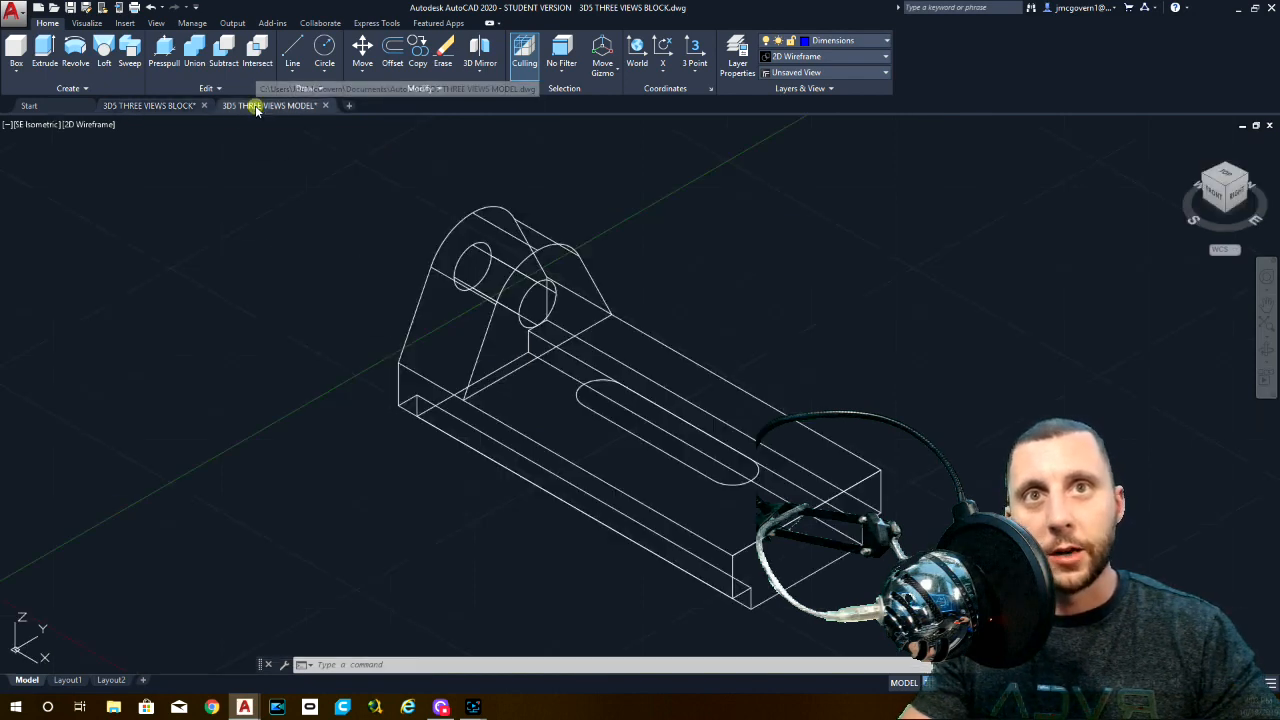
Extrude the slot polyline -3/4" down through the base.
{"action": "left_click", "coordinate": [570, 350]}
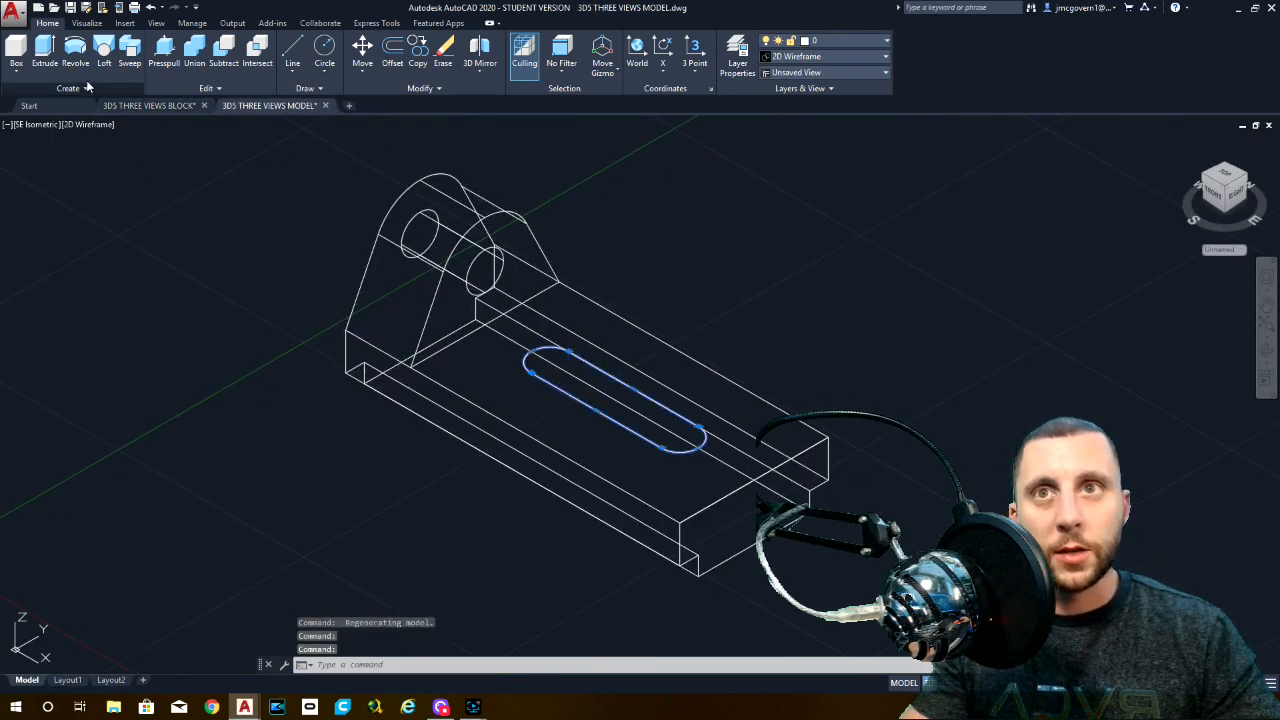
{"action": "left_click", "coordinate": [45, 50]}
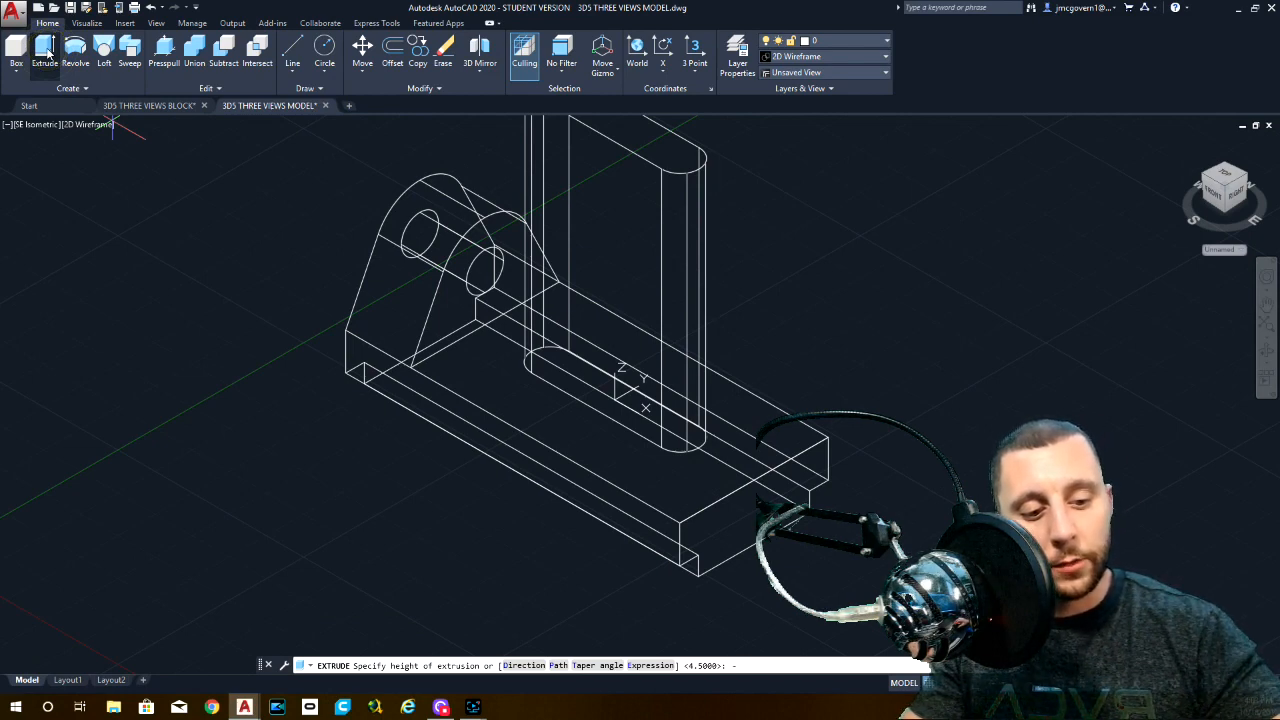
{"action": "type", "text": "-3/4"}
{"action": "key", "text": "Return"}
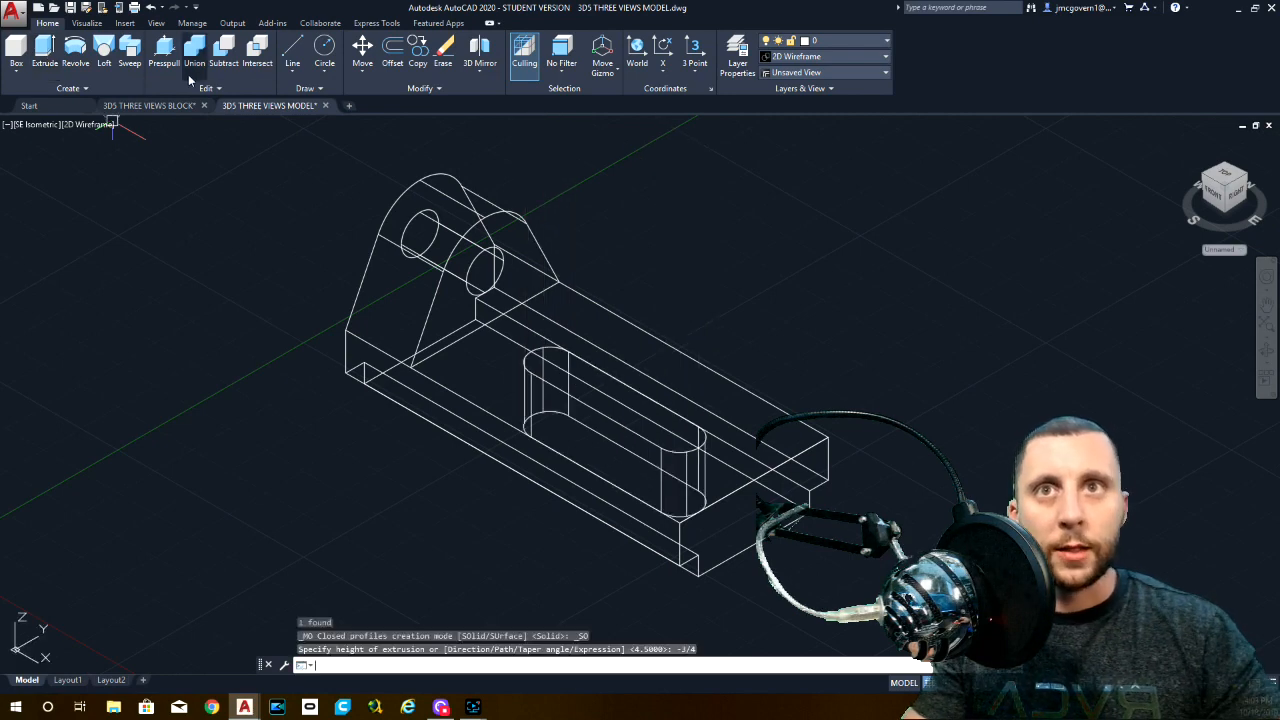
Subtract the extruded slot from the block and display the model in the Conceptual visual style.
{"action": "left_click", "coordinate": [225, 50]}
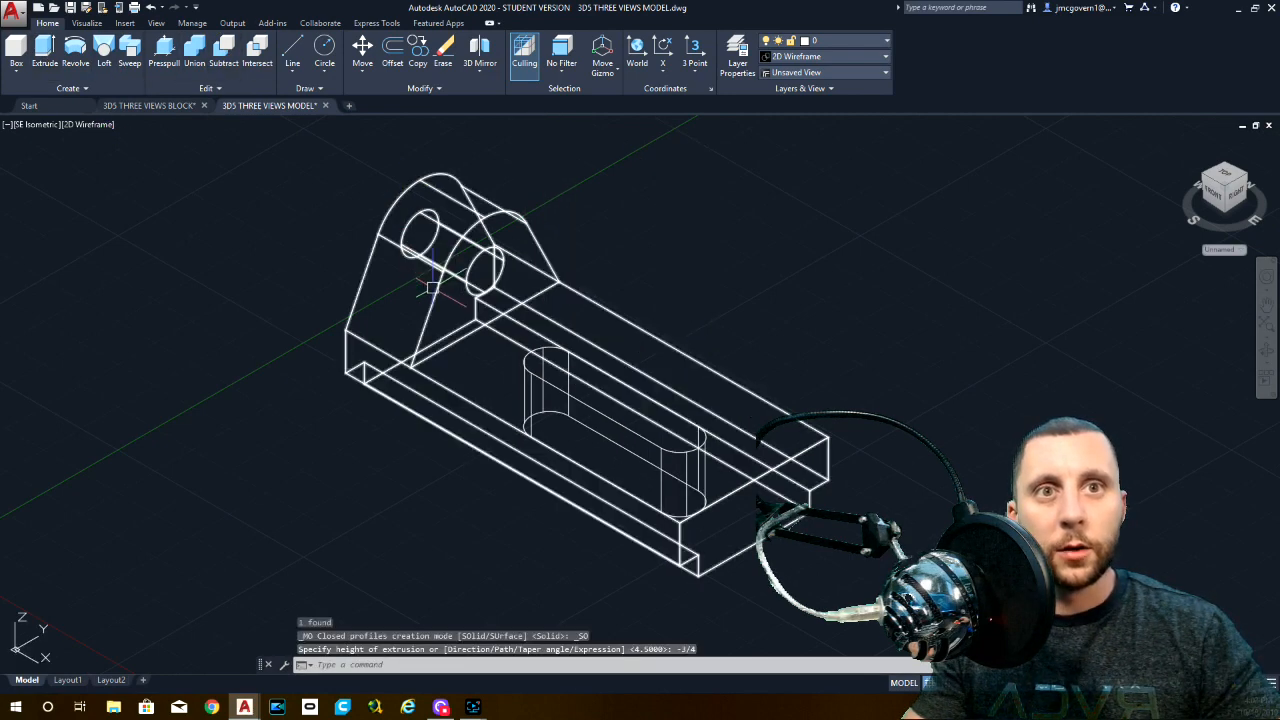
{"action": "left_click", "coordinate": [225, 50]}
{"action": "left_click", "coordinate": [435, 303]}
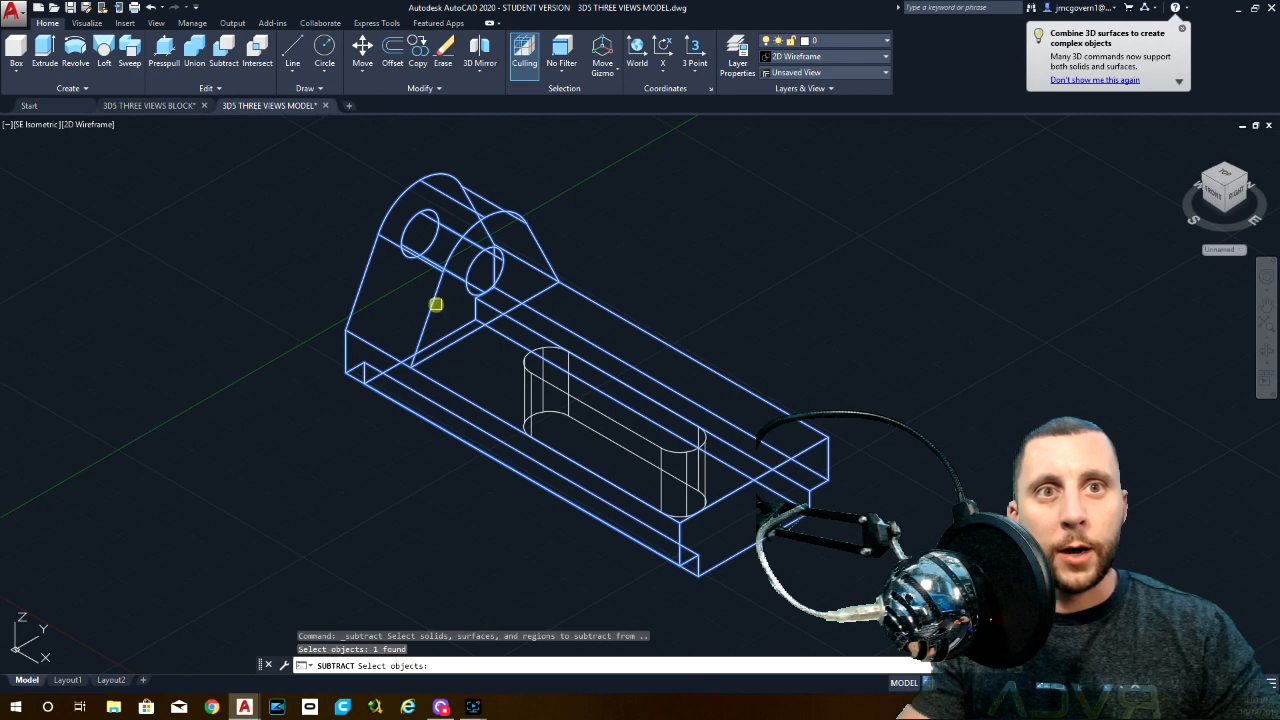
{"action": "key", "text": "Return"}
{"action": "left_click", "coordinate": [560, 390]}
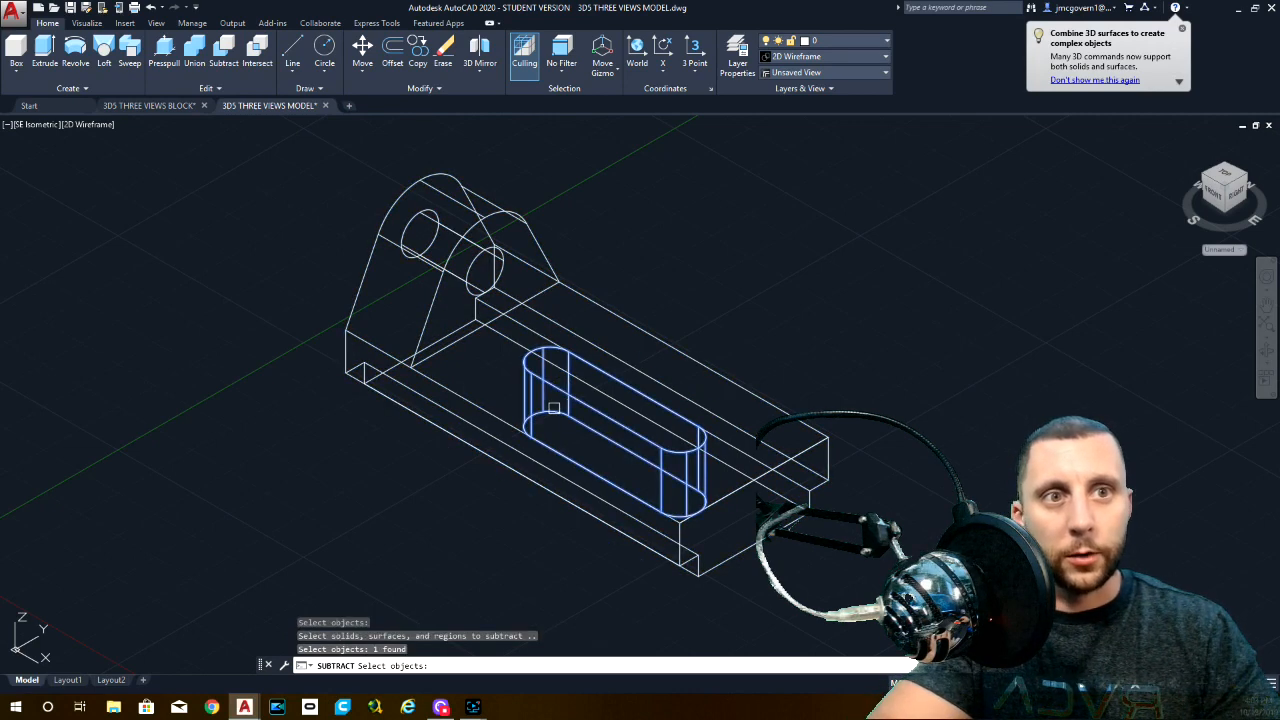
{"action": "key", "text": "Return"}
{"action": "left_click", "coordinate": [90, 124]}
{"action": "left_click", "coordinate": [110, 173]}
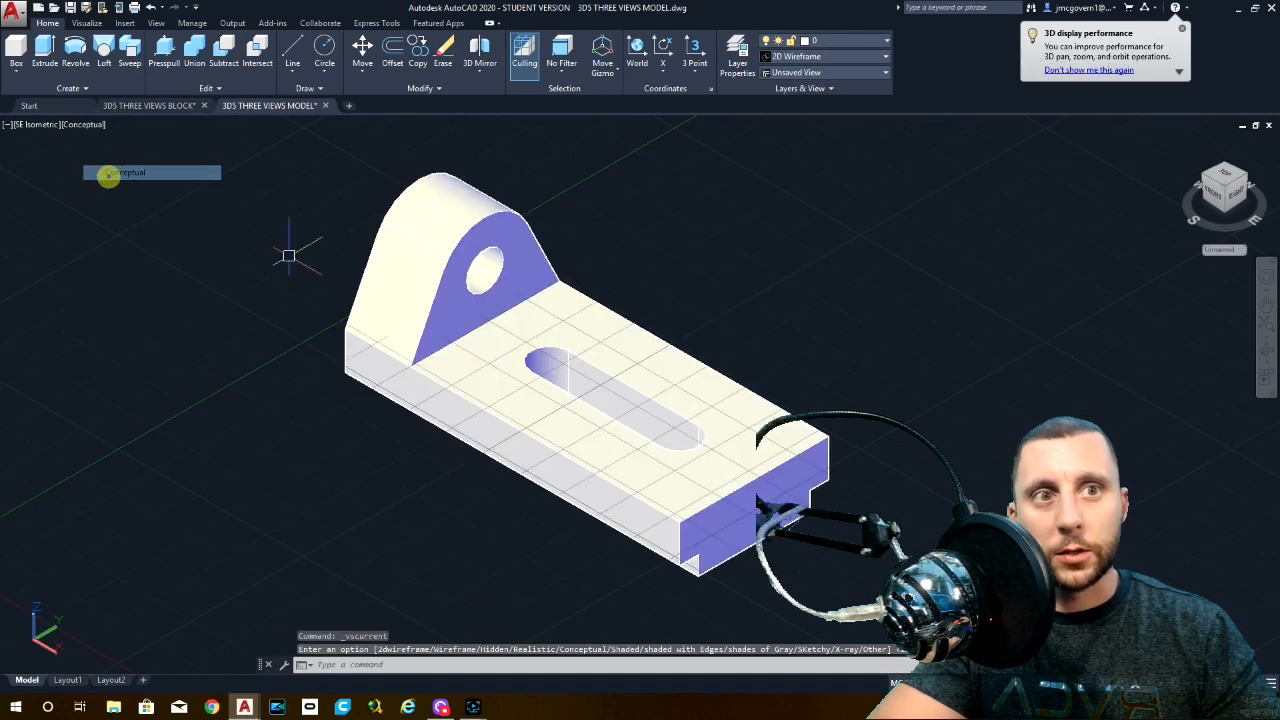
Inspect the slotted block from several angles and from the top, and return to the SE Isometric view.
{"action": "middle_click_drag", "start_coordinate": [562, 355], "coordinate": [760, 352], "text": "shift"}
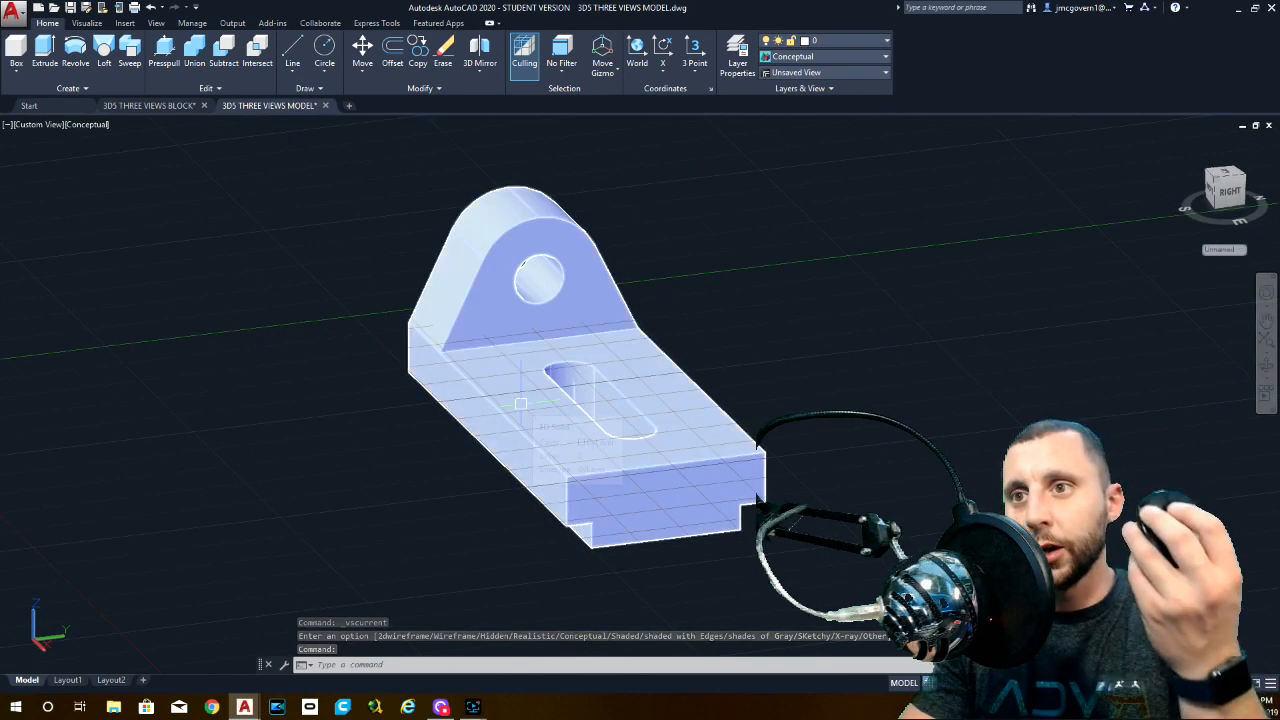
{"action": "middle_click_drag", "start_coordinate": [500, 343], "coordinate": [575, 398], "text": "shift"}
{"action": "left_click", "coordinate": [43, 125]}
{"action": "left_click", "coordinate": [77, 158]}
{"action": "left_click", "coordinate": [1240, 203]}
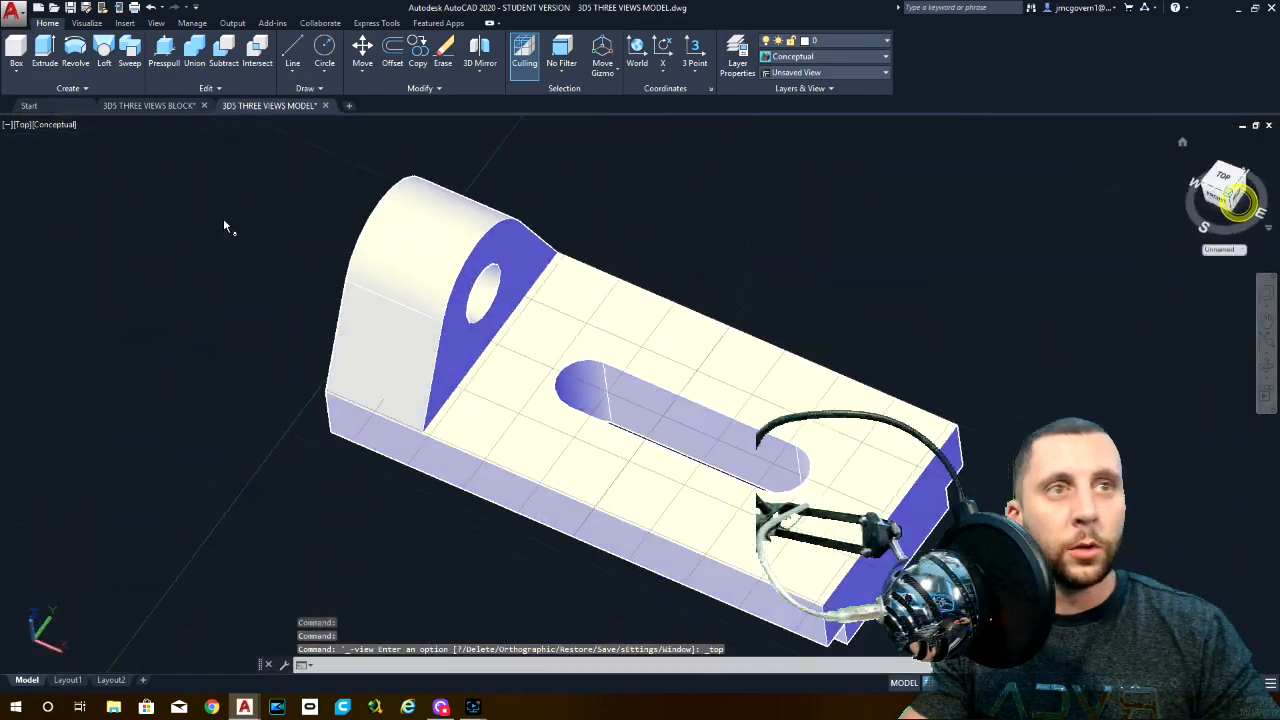
Display the model in the Hidden visual style and set the plot area to a window enclosing the whole block, accepting the plot settings.
{"action": "left_click", "coordinate": [86, 124]}
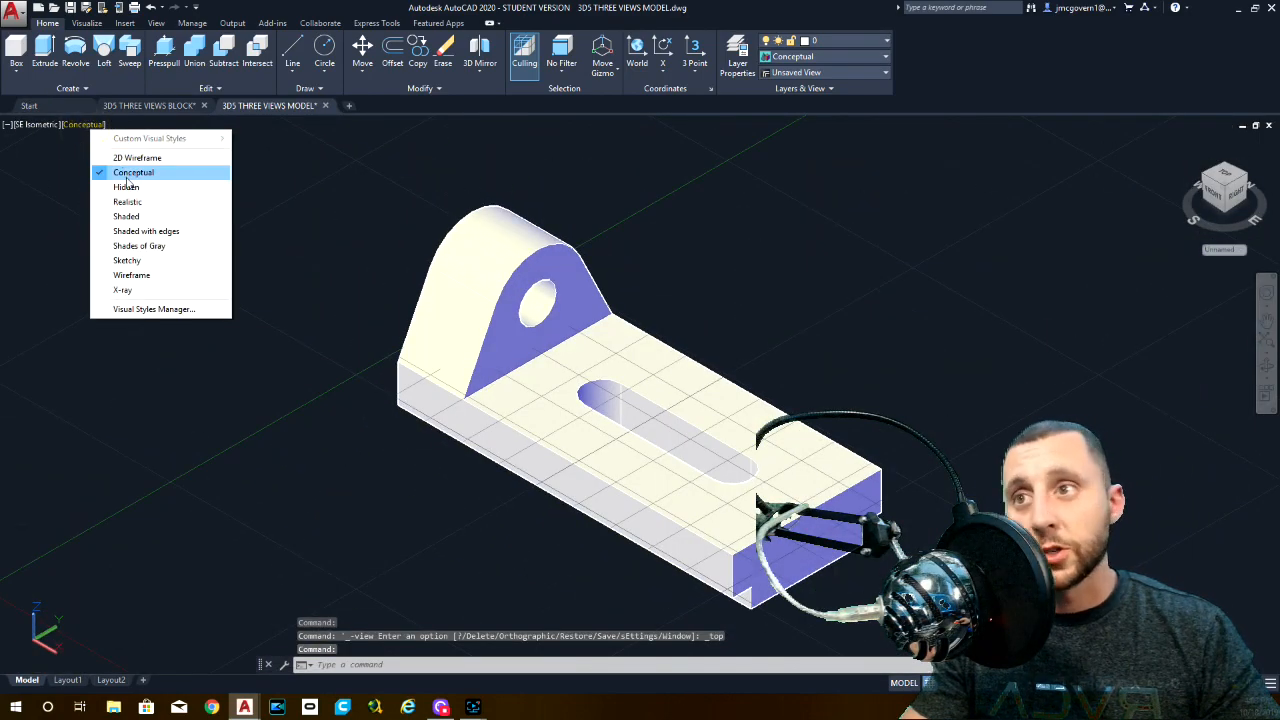
{"action": "left_click", "coordinate": [126, 188]}
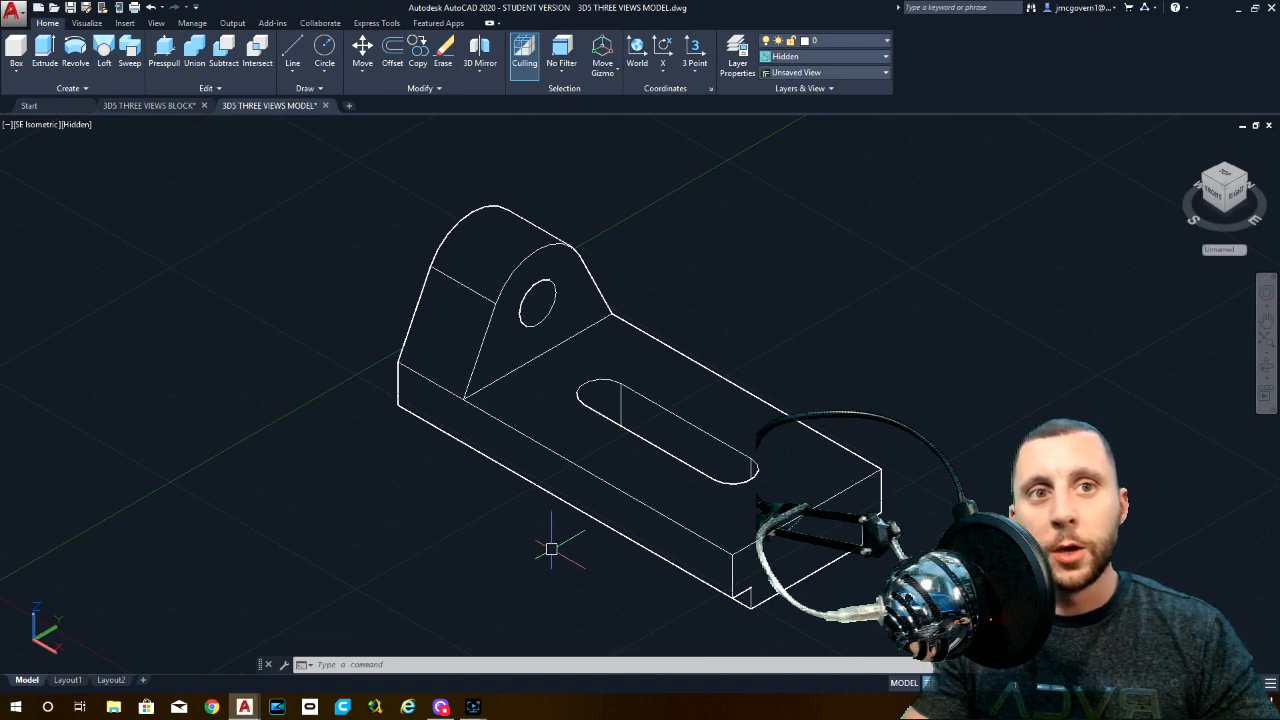
{"action": "key", "text": "ctrl+p"}
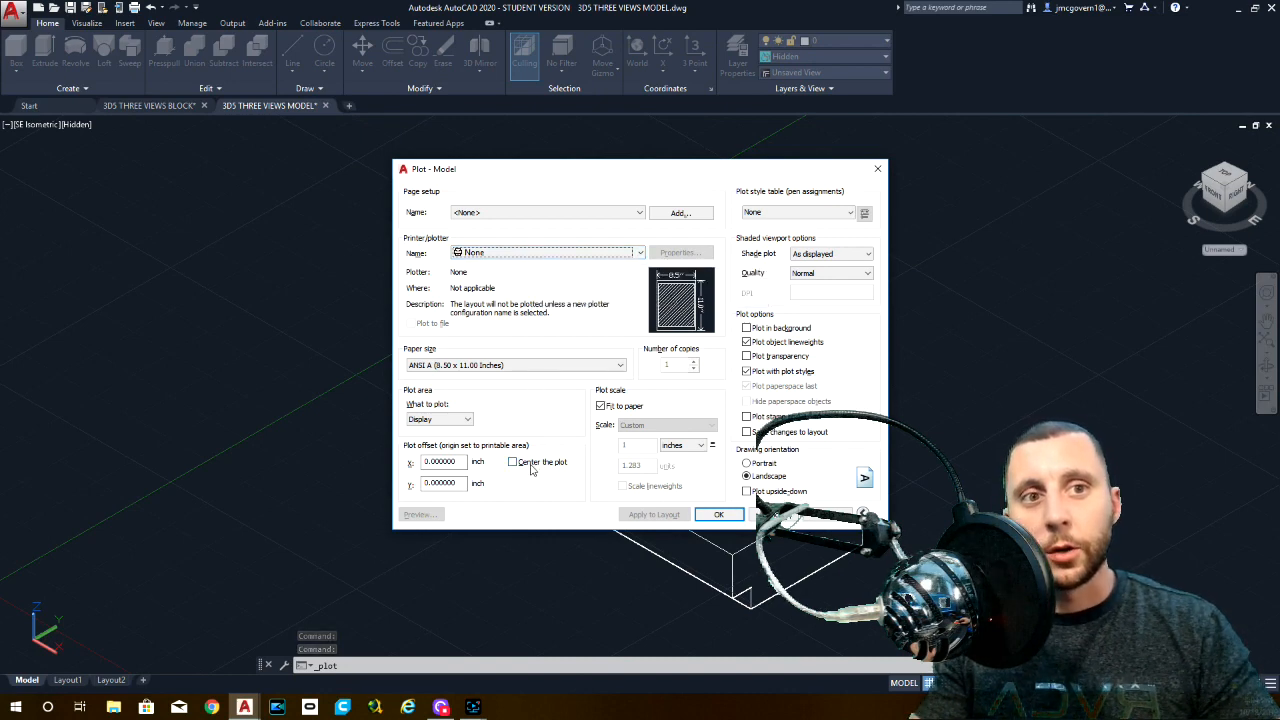
{"action": "left_click", "coordinate": [440, 419]}
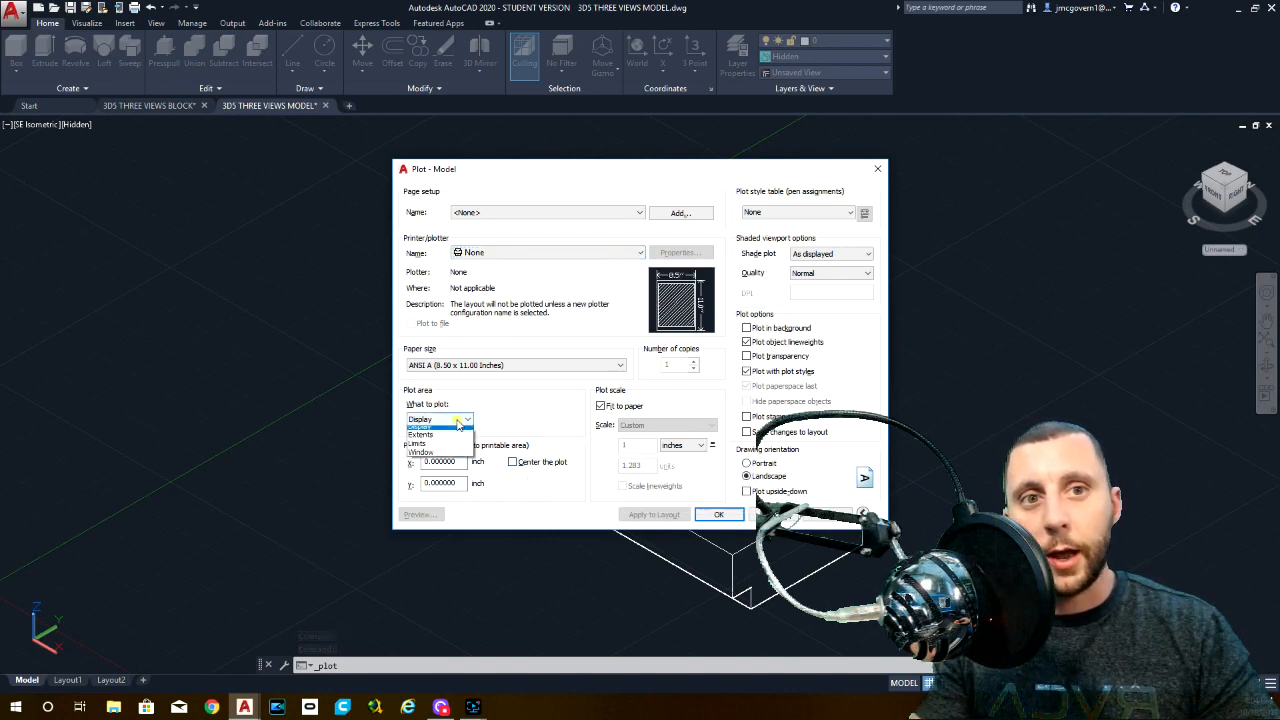
{"action": "left_click", "coordinate": [450, 460]}
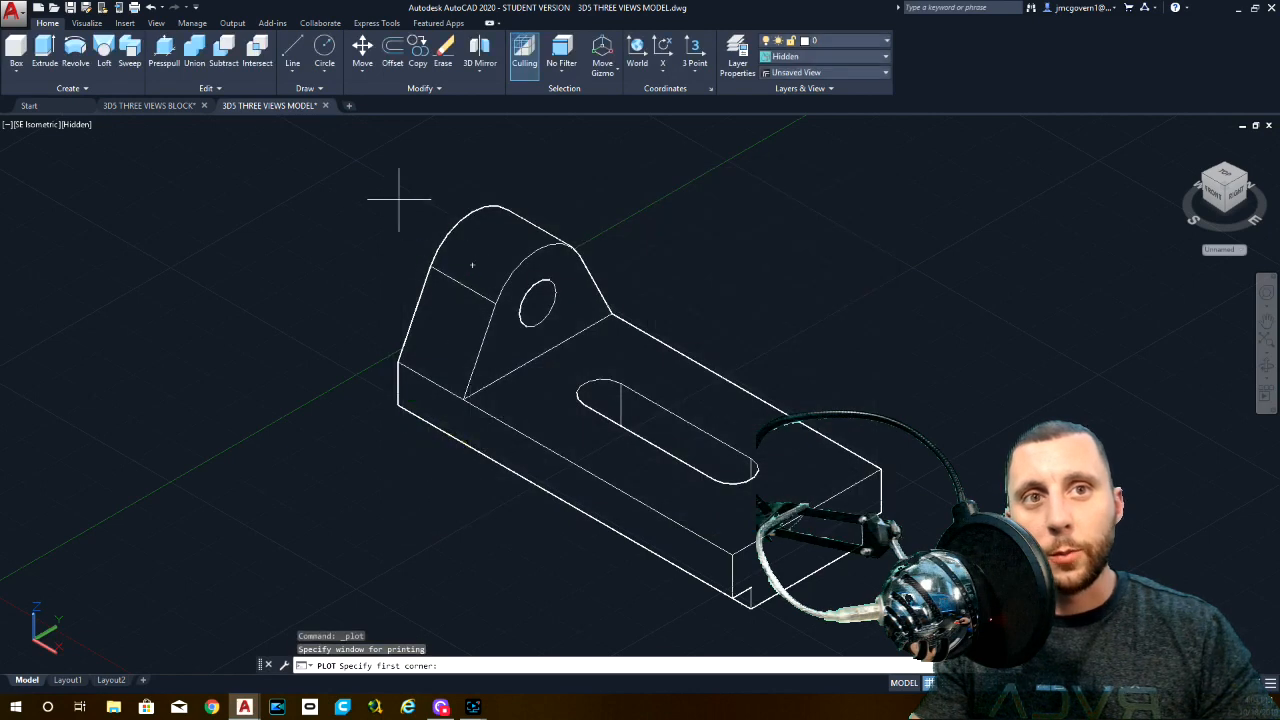
{"action": "left_click", "coordinate": [316, 134]}
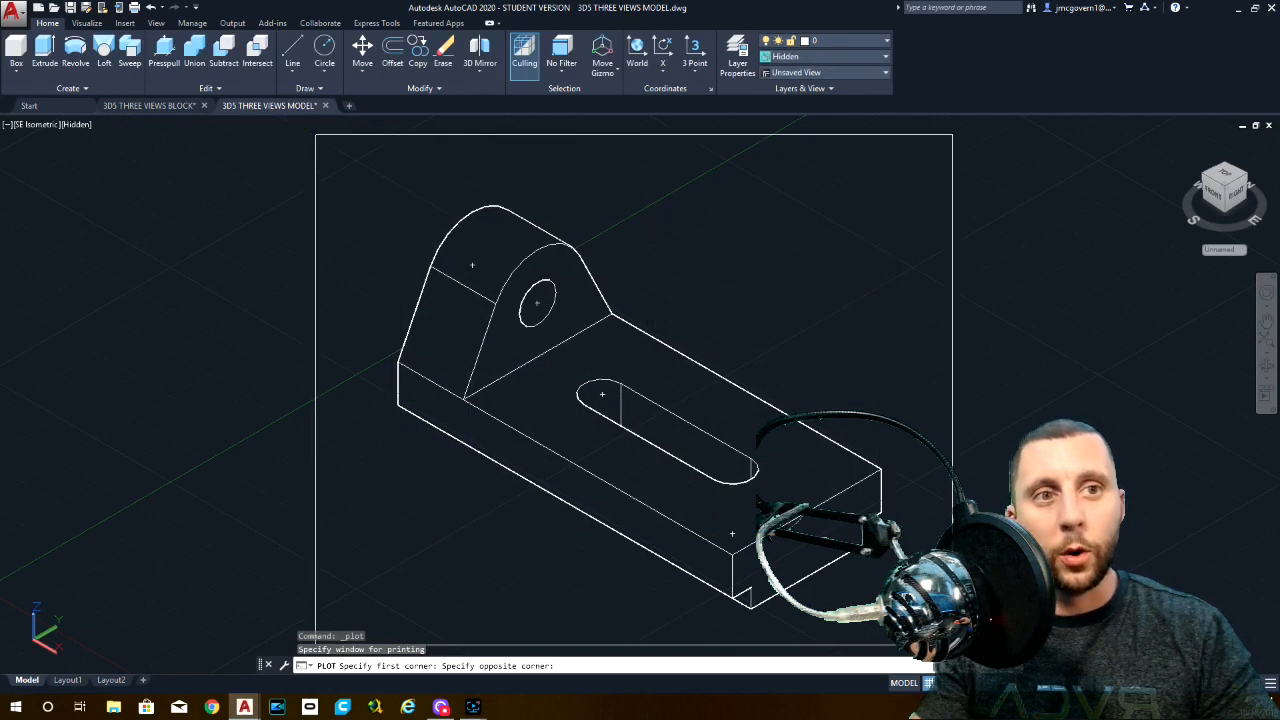
{"action": "left_click", "coordinate": [952, 644]}
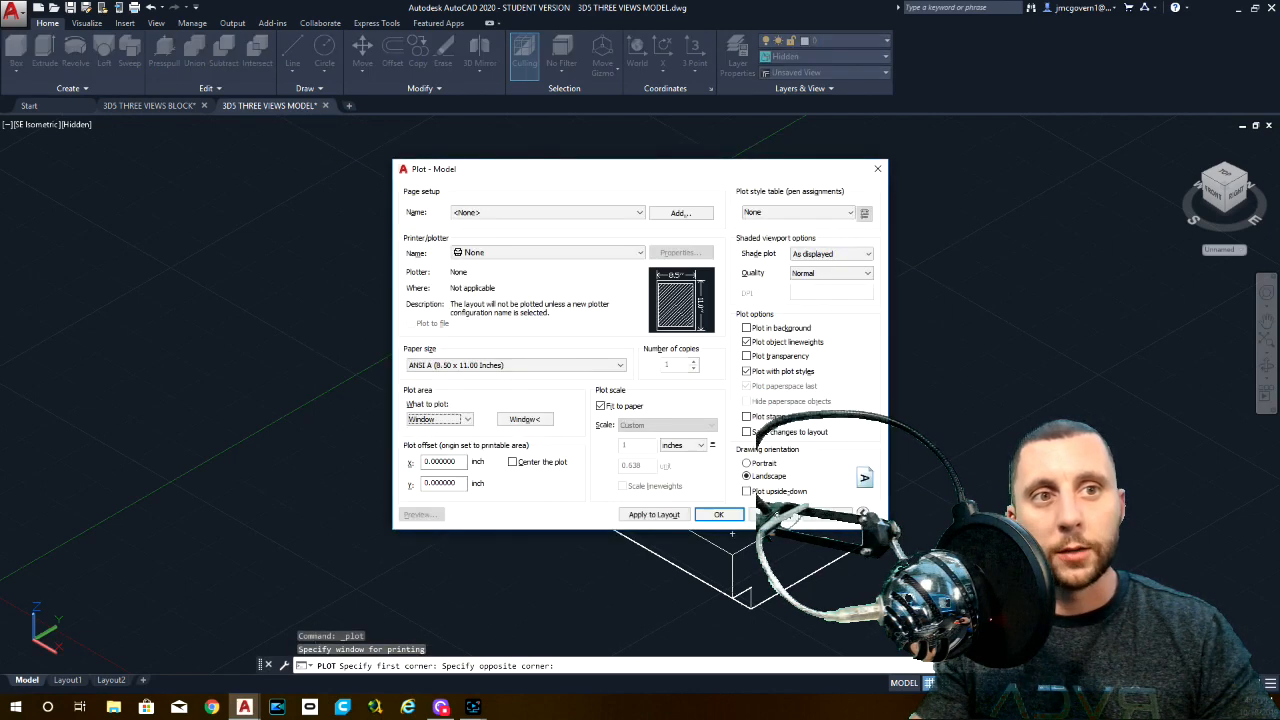
{"action": "left_click", "coordinate": [718, 514]}
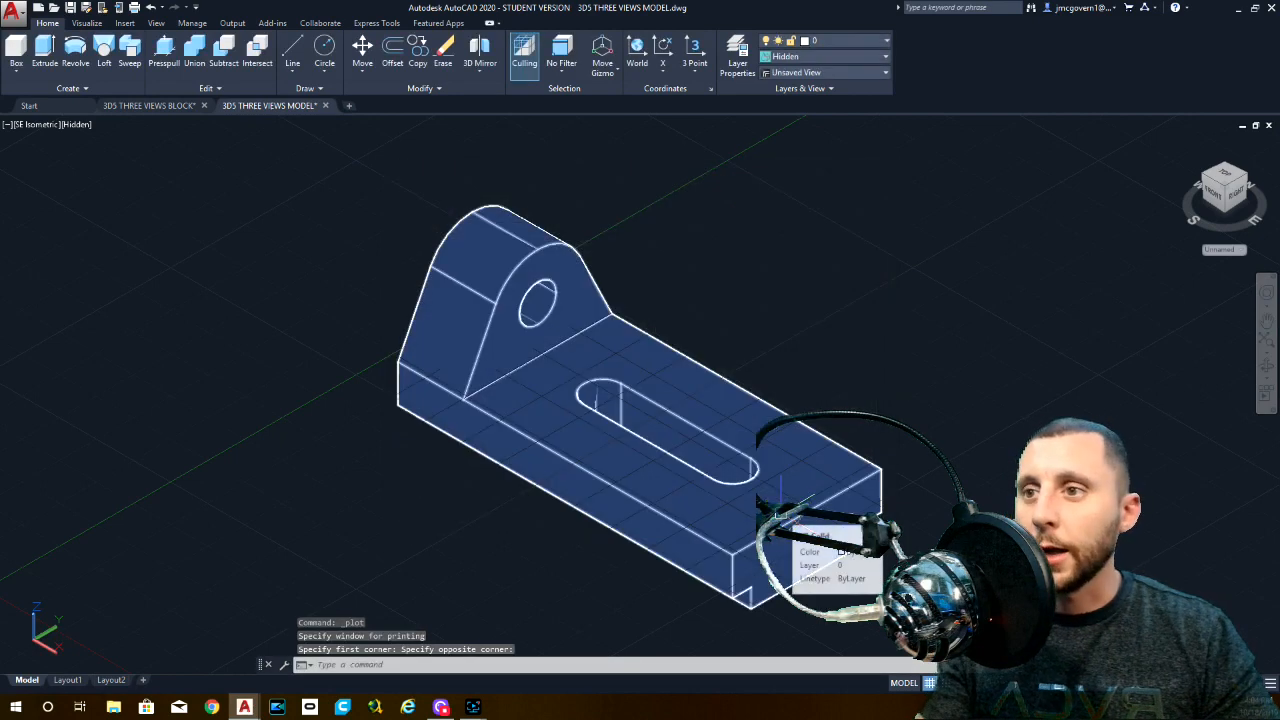